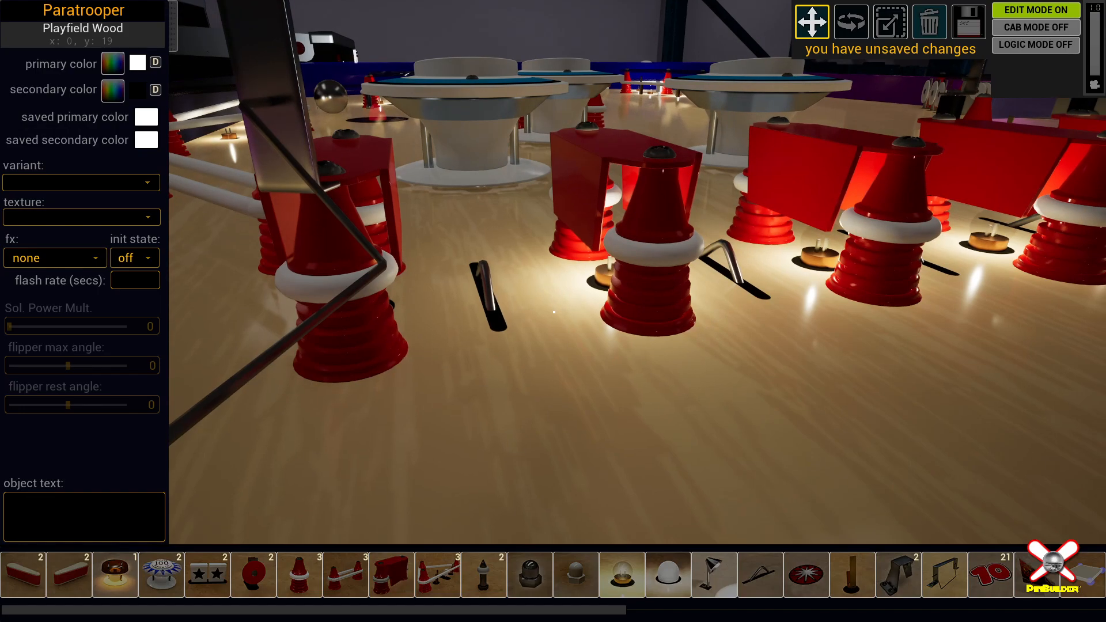
key(Escape)
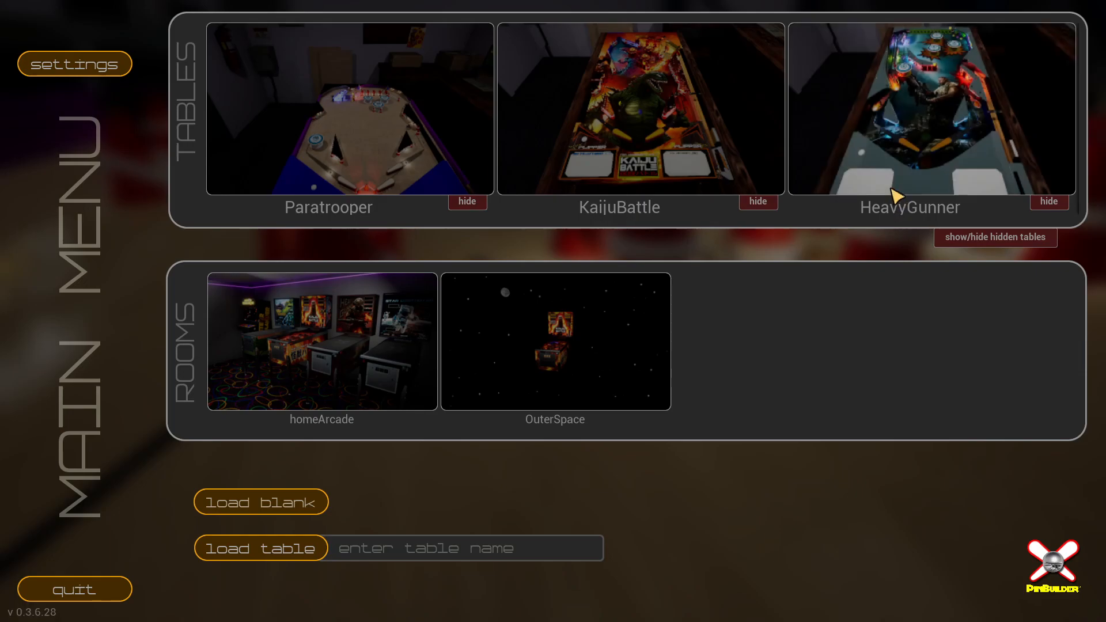
click(885, 85)
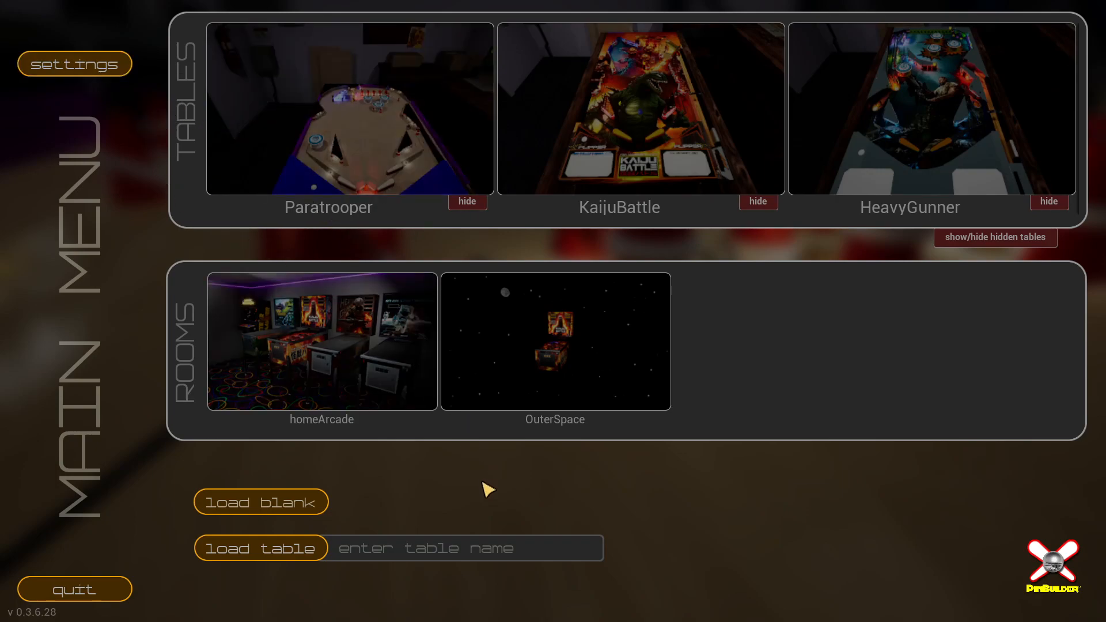
key(Escape)
Step: Examine the Paratrooper playfield from above, moving in on its lower-left corner with the kicker and round insert
mouse_move(534, 324)
right_down()
mouse_move(509, 284)
mouse_move(555, 275)
mouse_move(539, 276)
mouse_move(557, 311)
mouse_move(507, 311)
mouse_move(582, 312)
mouse_move(576, 322)
mouse_move(611, 326)
mouse_move(571, 314)
mouse_move(576, 346)
mouse_move(559, 352)
mouse_move(542, 340)
mouse_move(570, 317)
mouse_move(581, 328)
mouse_move(529, 319)
right_up()
key(w)
key(w)
key(s)
key(s)
key(w)
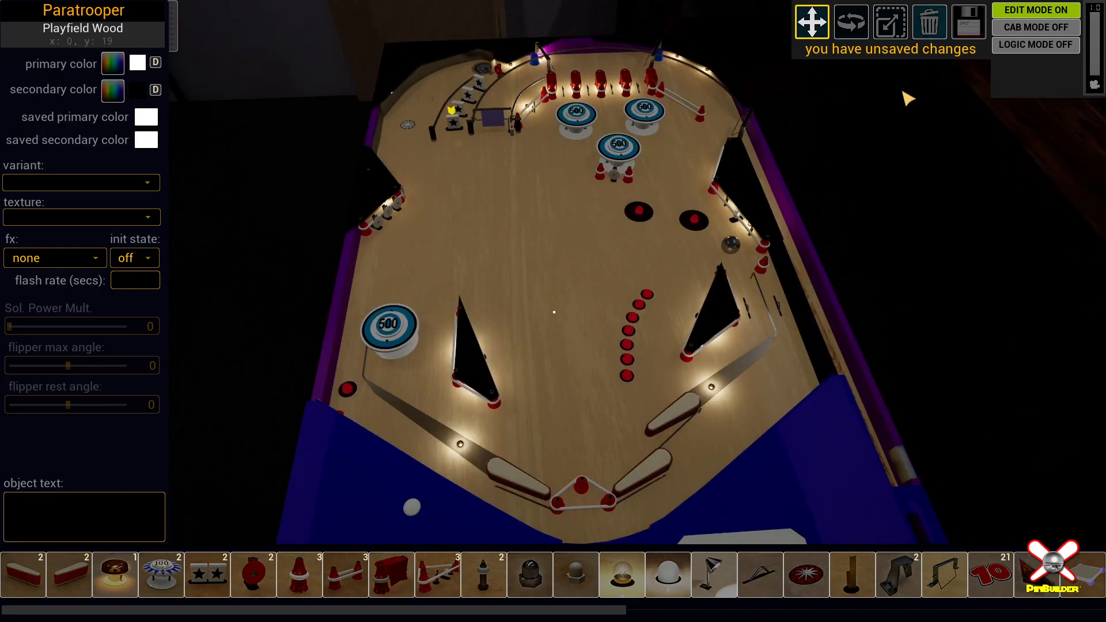
right_drag(530, 316, 562, 312)
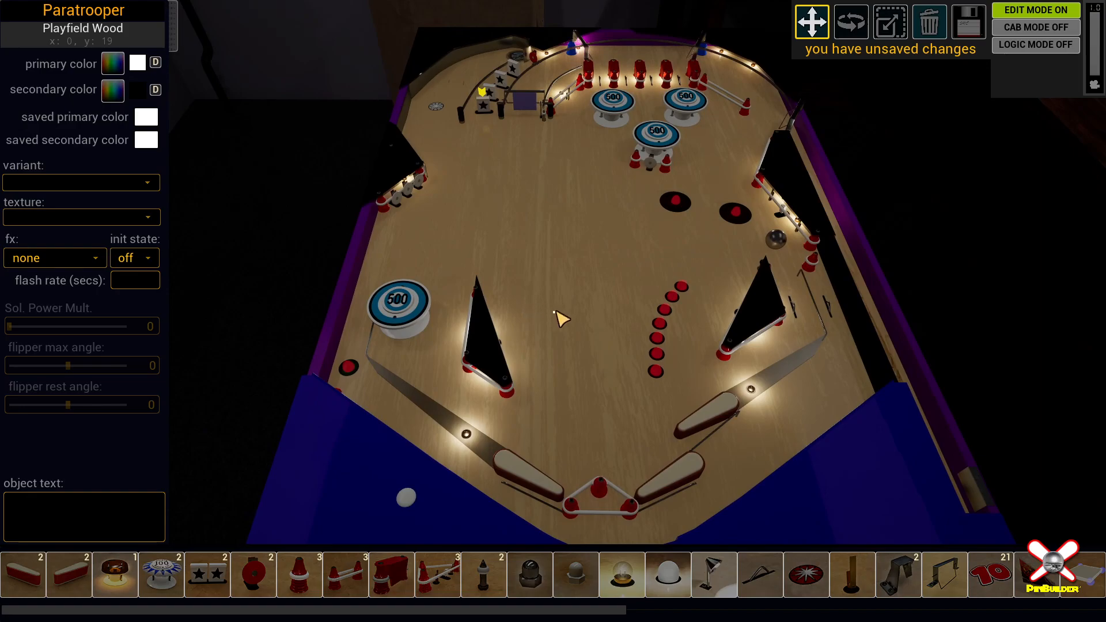
key(w)
mouse_move(555, 312)
right_down()
mouse_move(516, 329)
mouse_move(510, 358)
mouse_move(490, 357)
mouse_move(553, 349)
mouse_move(560, 324)
mouse_move(546, 309)
mouse_move(563, 313)
right_up()
key(w)
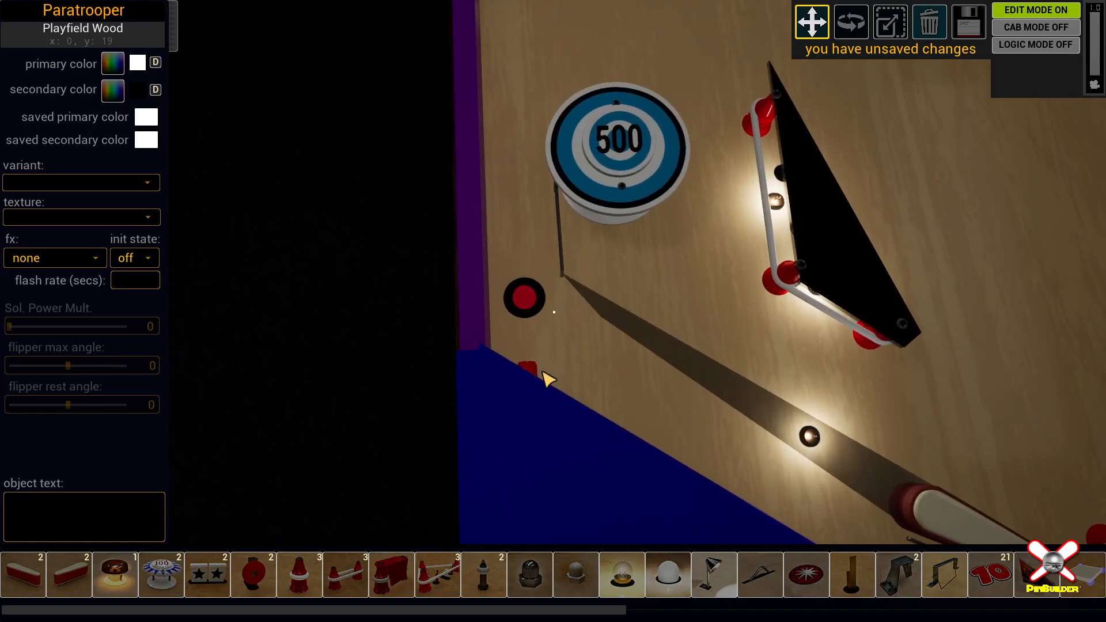
Step: Pull the automatic kicker out of the blue apron edge, return it to its spot, and inspect the round insert above it
drag(532, 370, 563, 329)
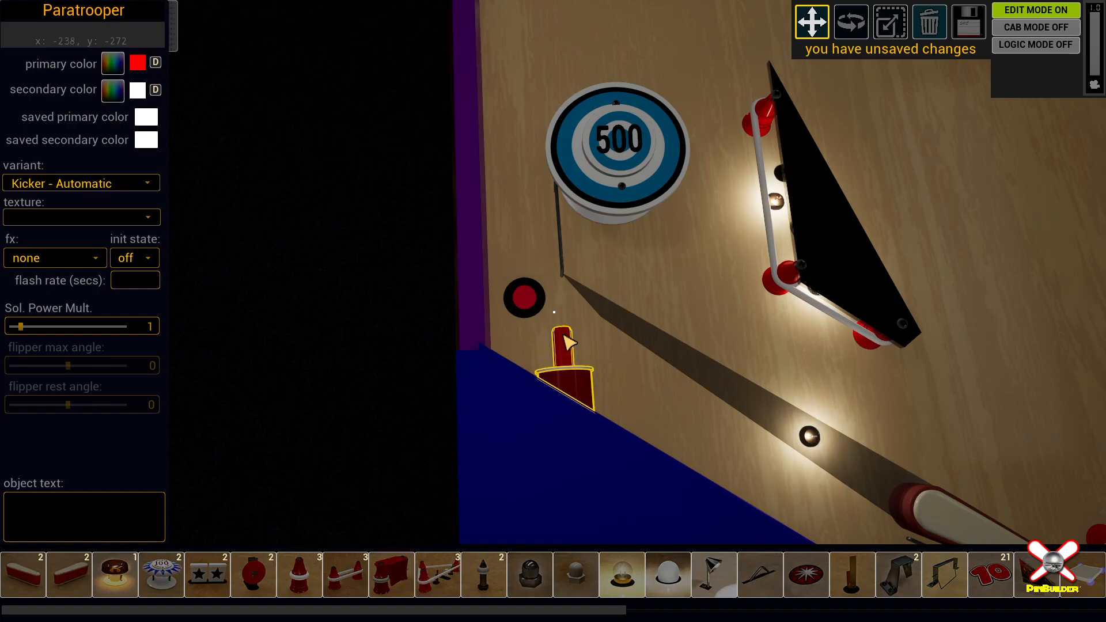
drag(568, 331, 530, 371)
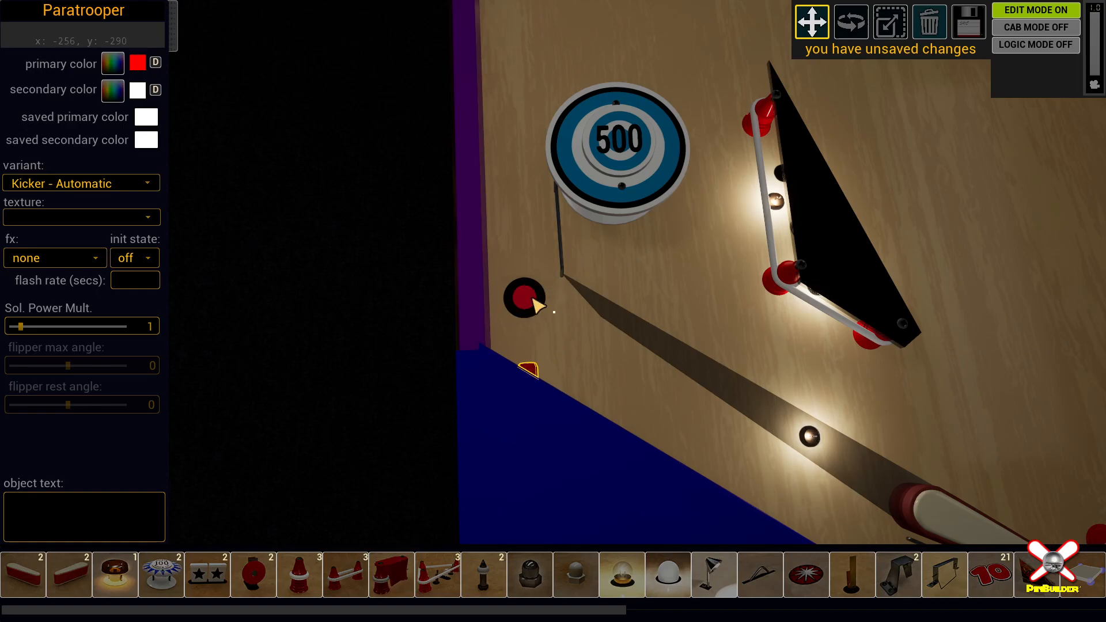
click(529, 295)
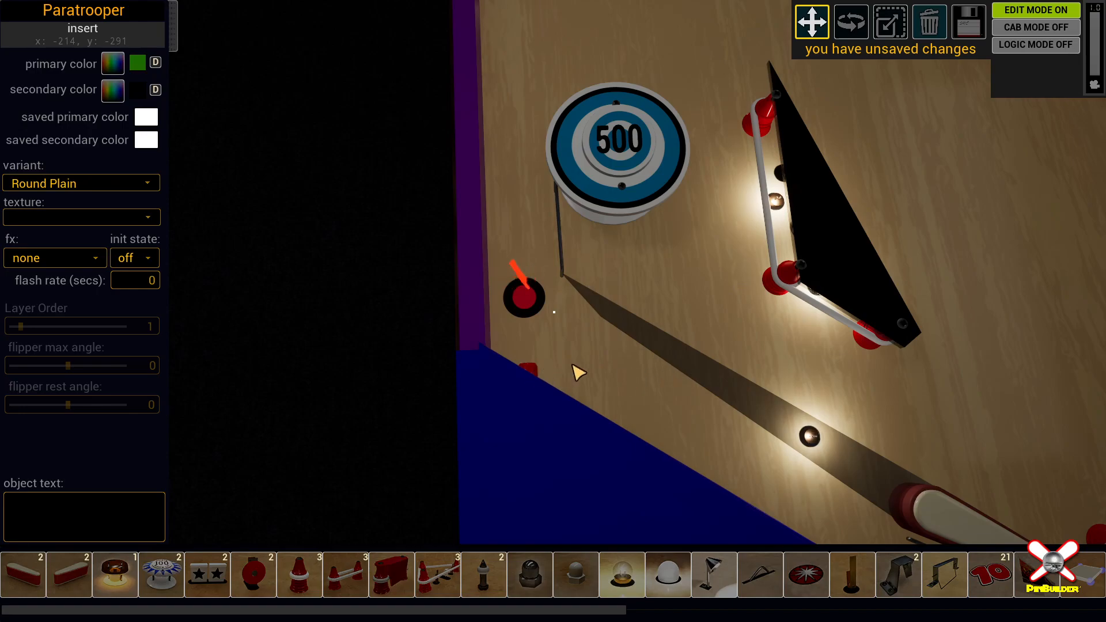
click(531, 369)
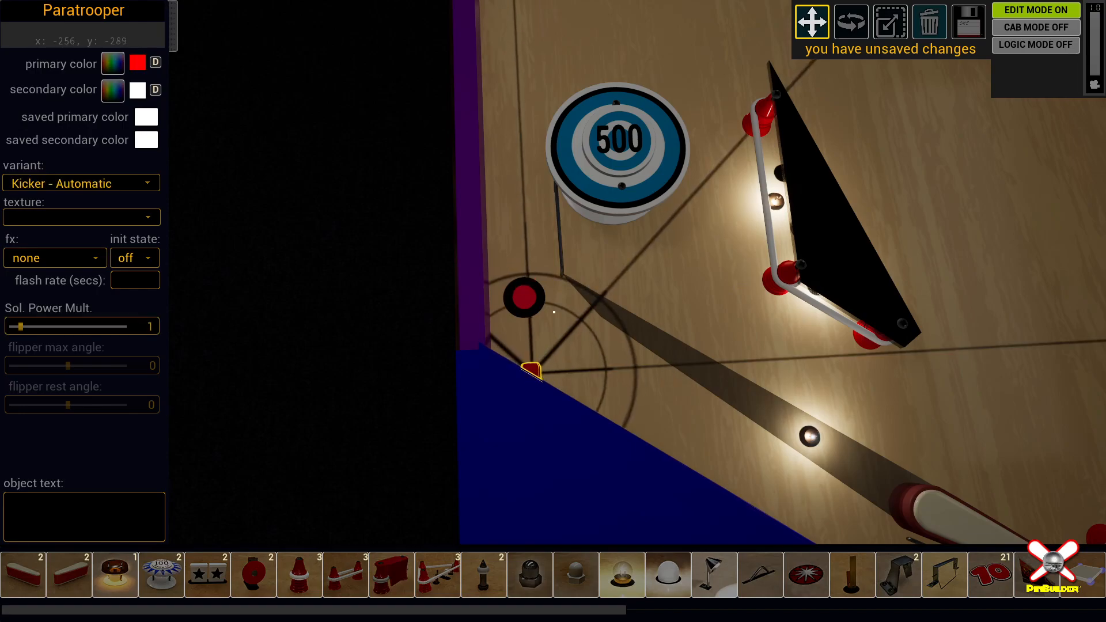
drag(531, 369, 533, 370)
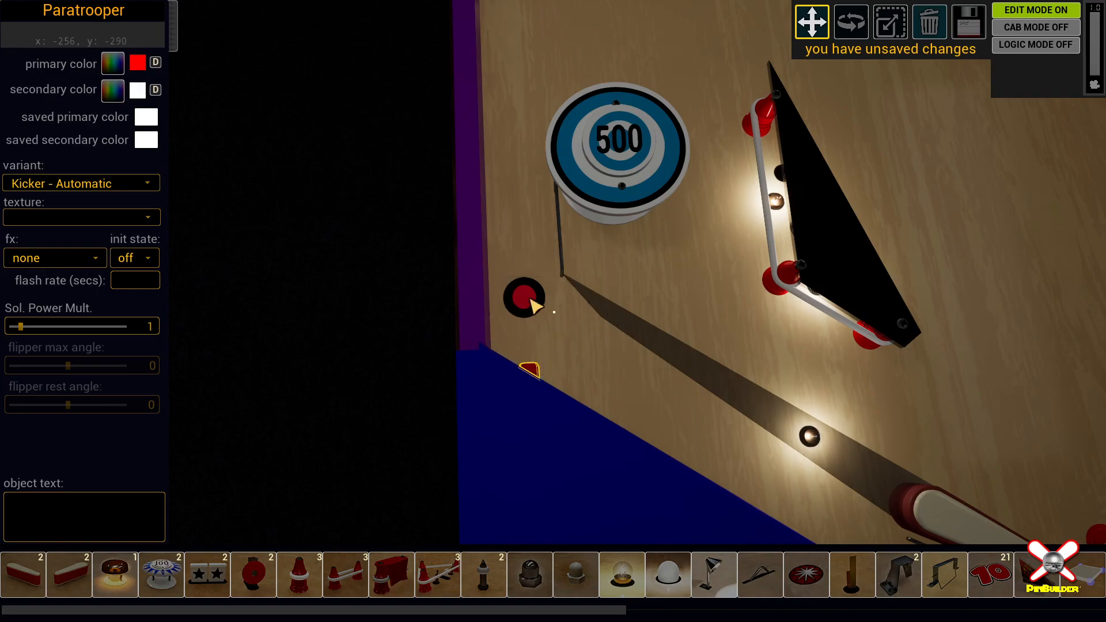
Step: Select the playfield wood and turn on logic mode to show the table's logic controllers
right_drag(518, 378, 518, 341)
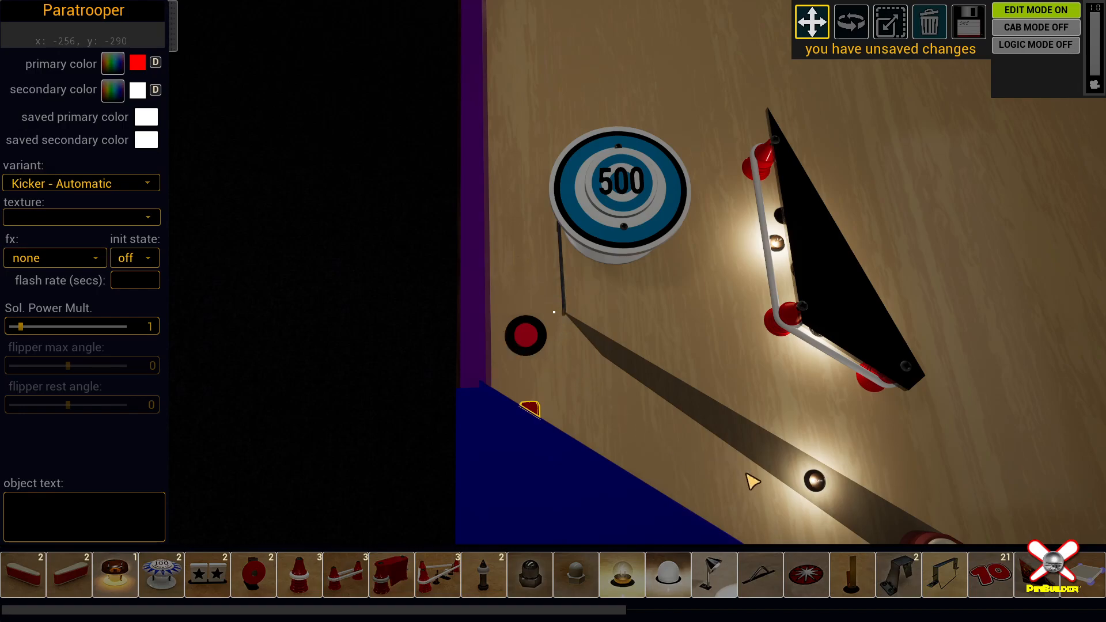
right_drag(706, 420, 752, 372)
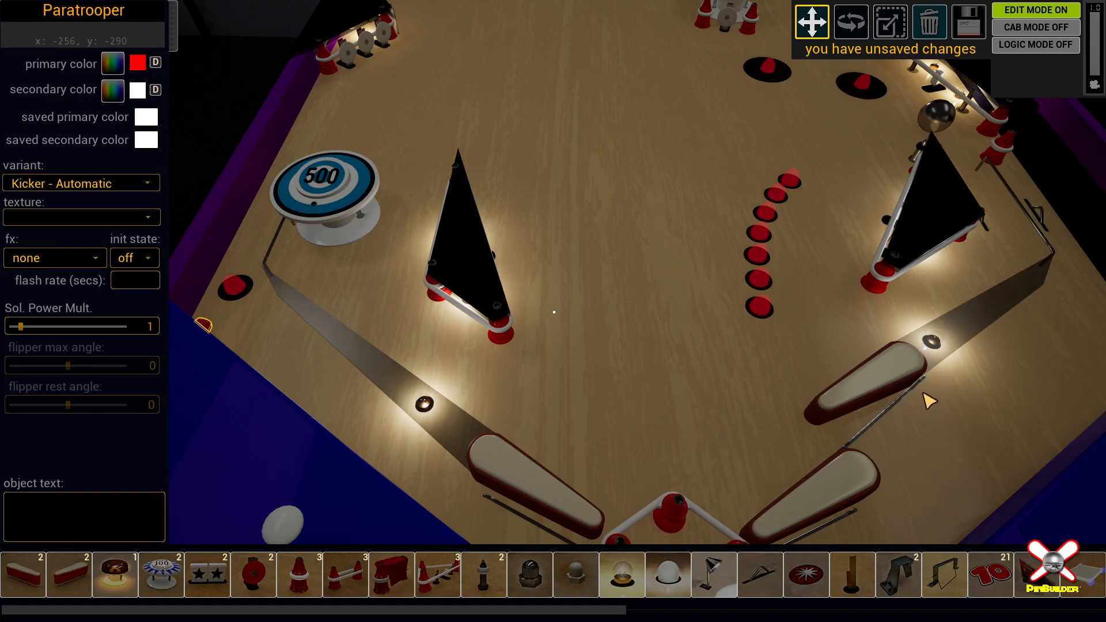
right_drag(751, 370, 774, 342)
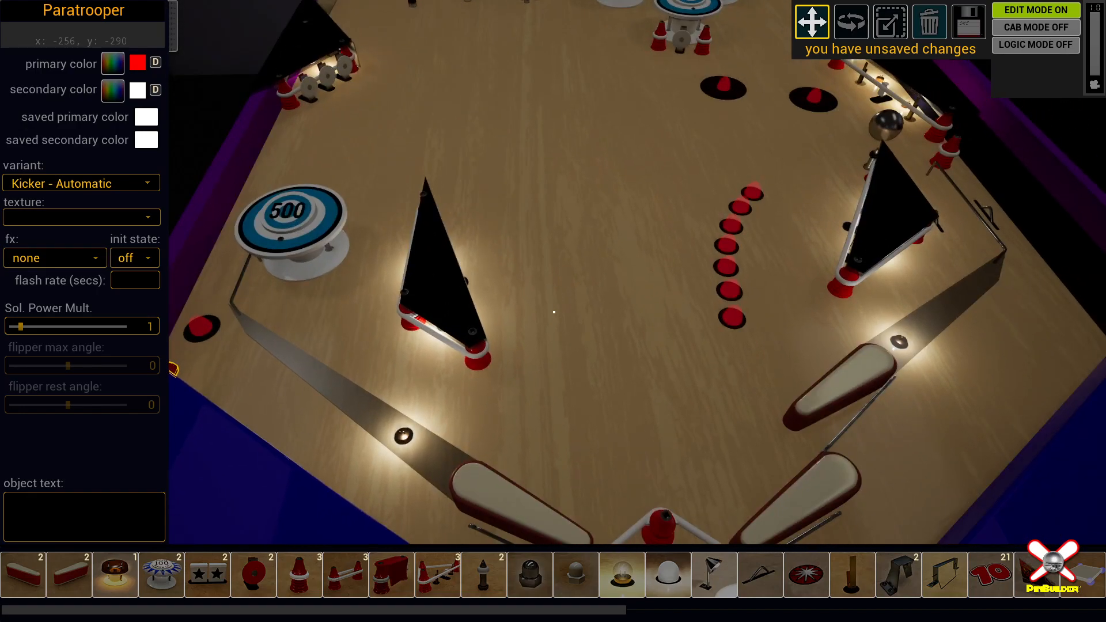
mouse_move(625, 256)
right_down()
mouse_move(605, 233)
mouse_move(634, 302)
mouse_move(636, 239)
right_up()
click(619, 277)
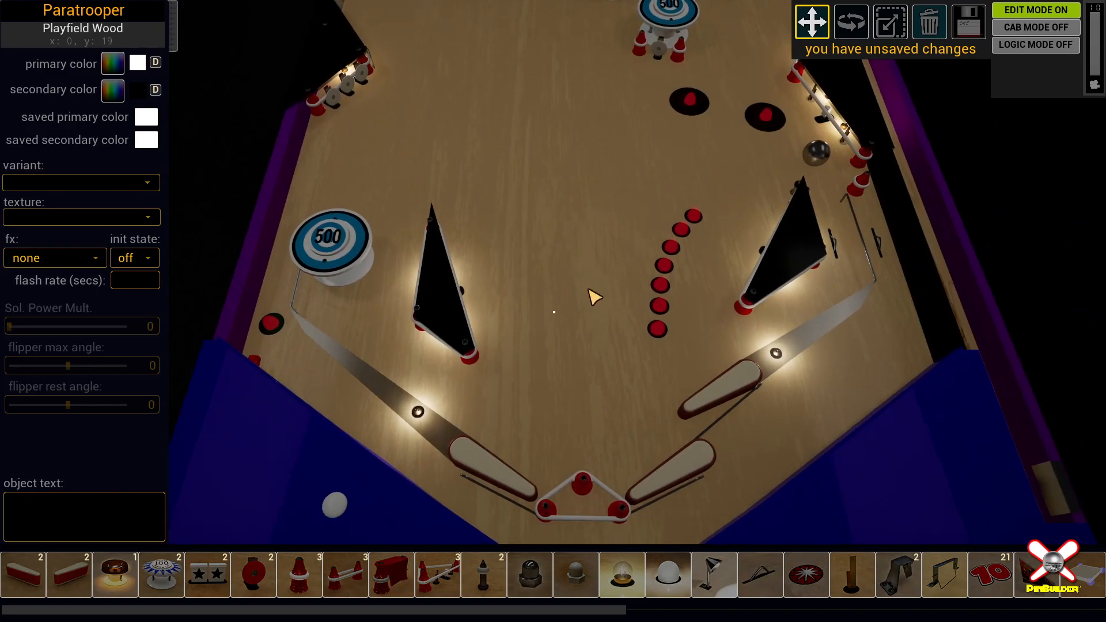
key(l)
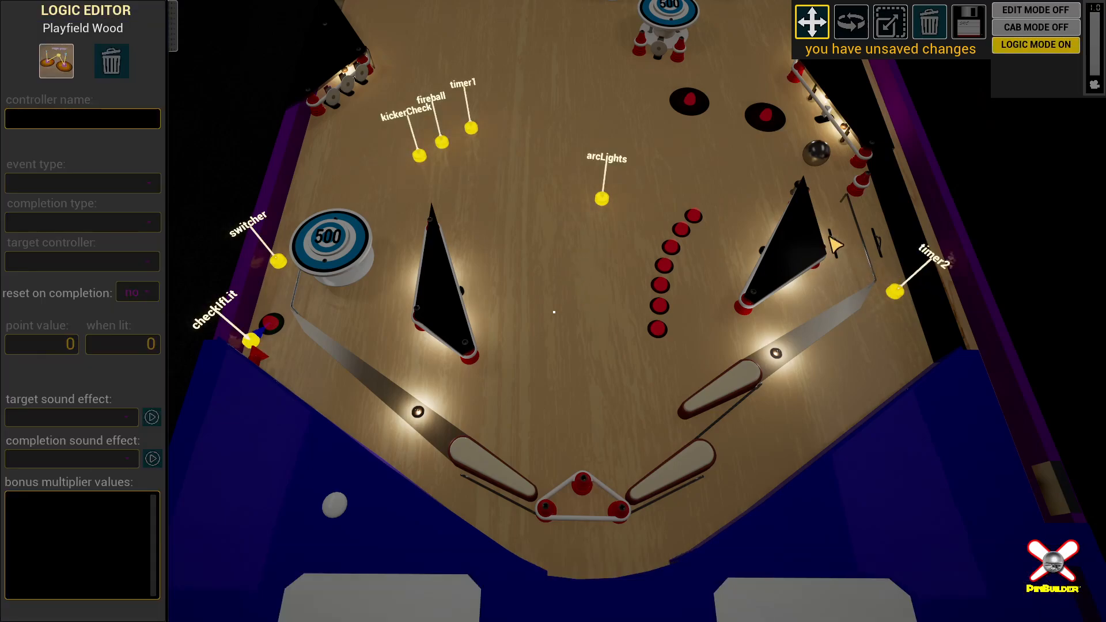
Step: Move the switcher controller out to mid-playfield to expose its links, and park it just above the 500 bumper on the playfield's left side
click(280, 262)
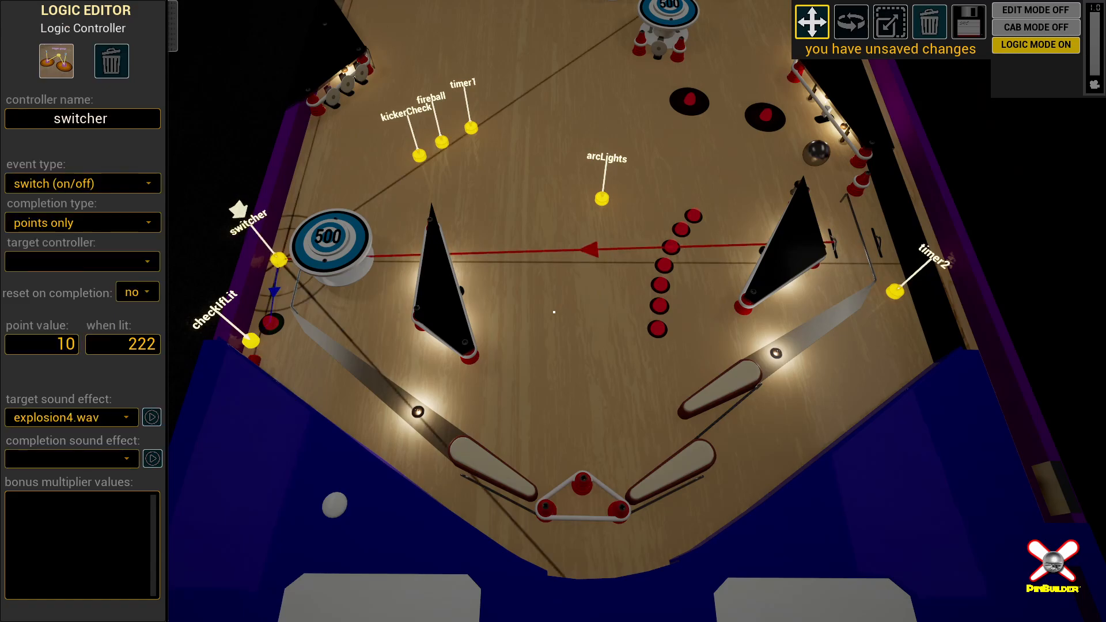
drag(236, 212, 560, 193)
drag(562, 245, 562, 245)
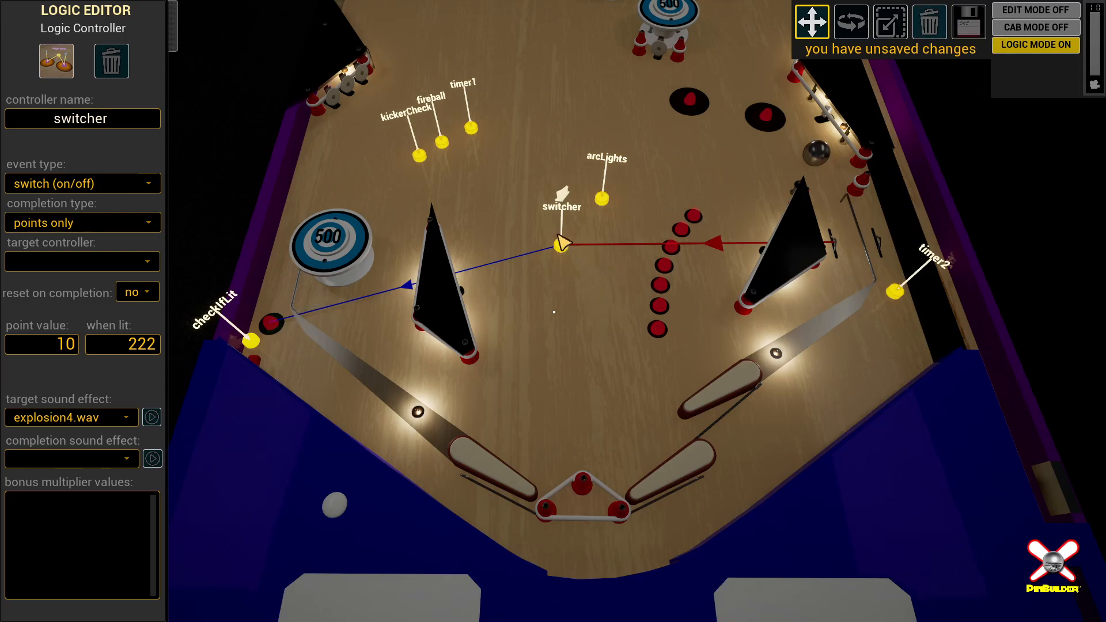
drag(562, 248, 299, 208)
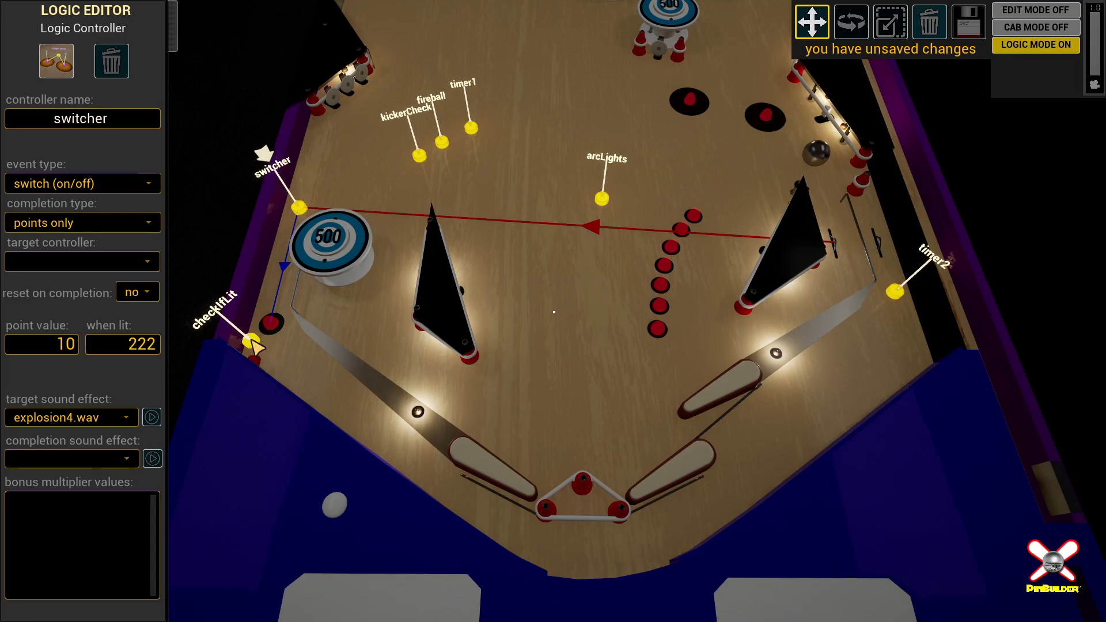
Step: Move the checkIfLit controller clear of the kicker and round insert in the playfield's lower-left corner
drag(254, 345, 310, 365)
right_drag(310, 365, 203, 368)
key(a)
scroll(309, 365, down, 7)
key(w)
key(w)
scroll(301, 374, up, 1)
key(w)
key(d)
key(w)
drag(545, 440, 598, 380)
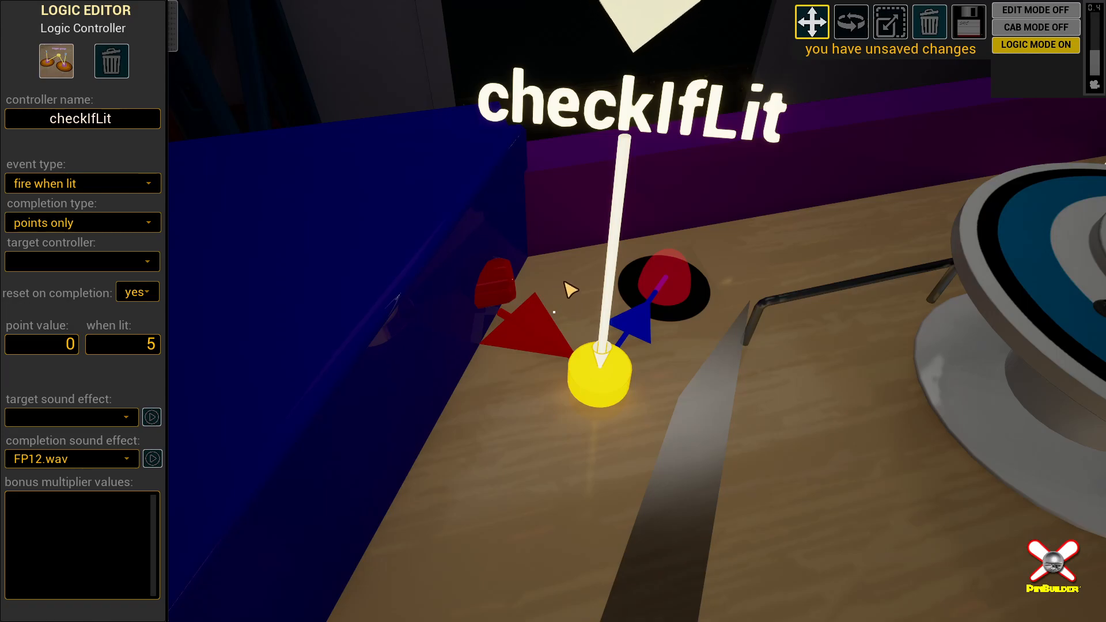
Step: Adjust the checkIfLit controller's position so its links to the kicker and round insert are clear, and inspect the insert's logic settings
right_drag(564, 282, 598, 253)
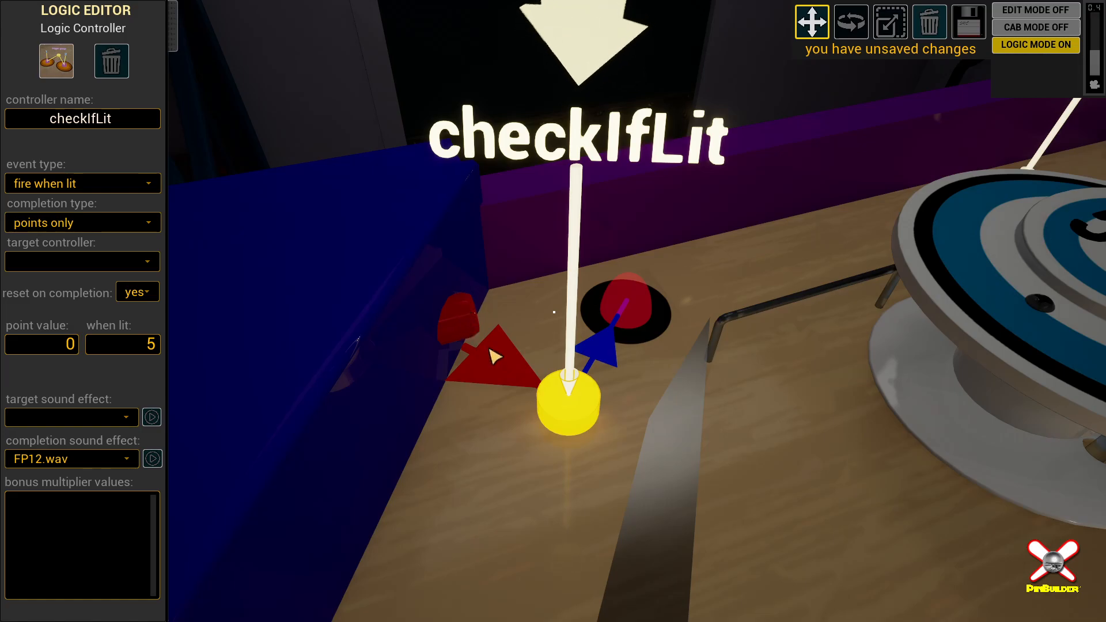
mouse_move(588, 408)
mouse_down()
mouse_move(597, 399)
mouse_move(581, 396)
mouse_up()
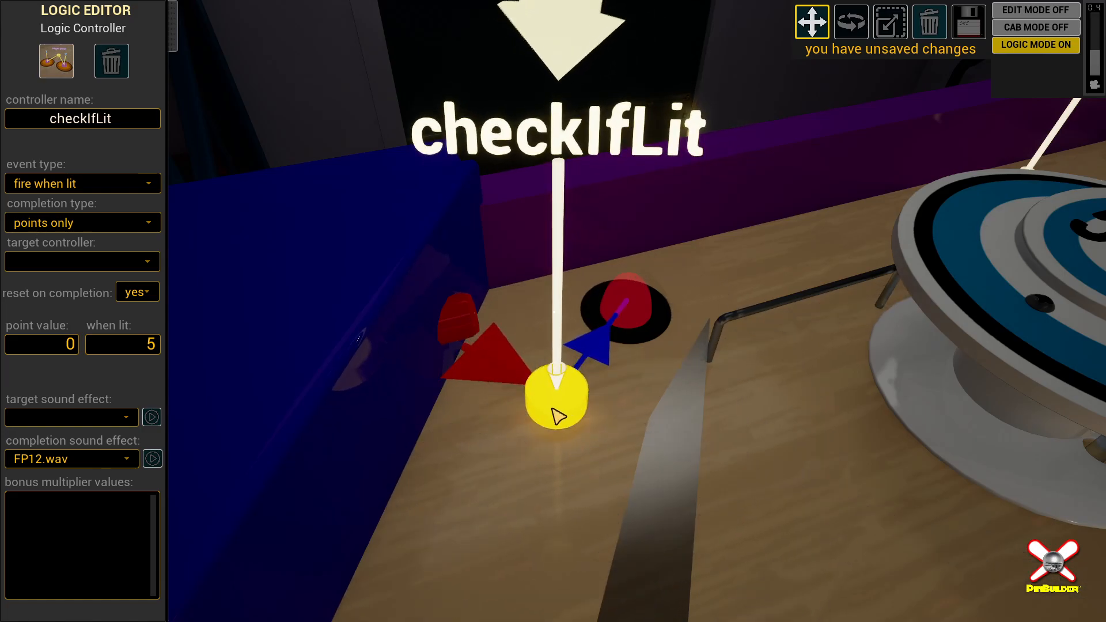
drag(553, 409, 552, 425)
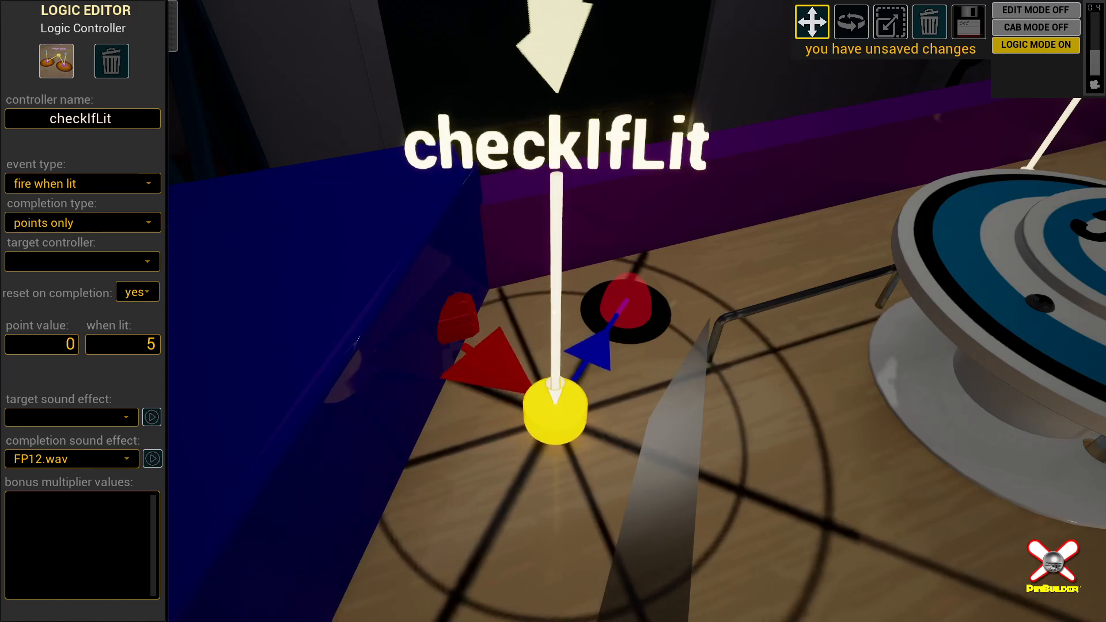
click(632, 306)
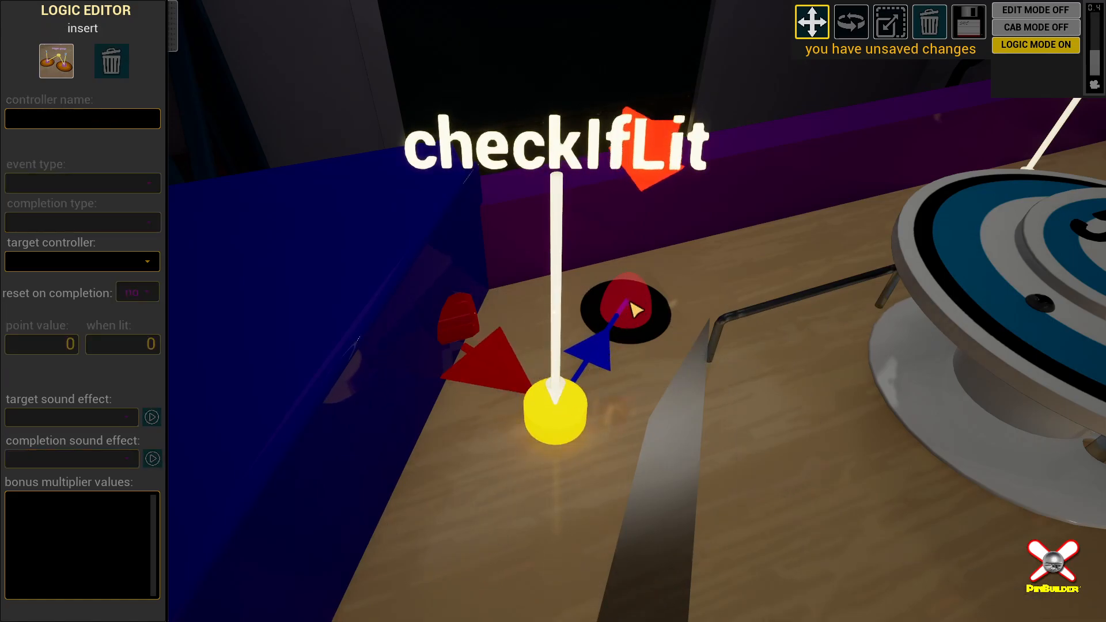
click(562, 432)
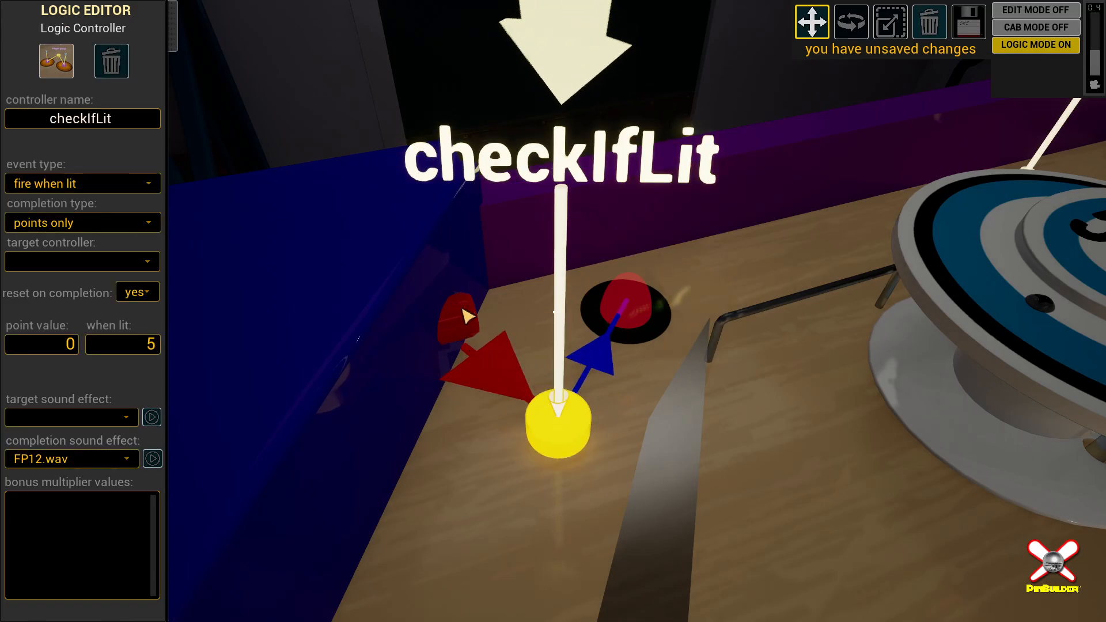
drag(578, 455, 566, 402)
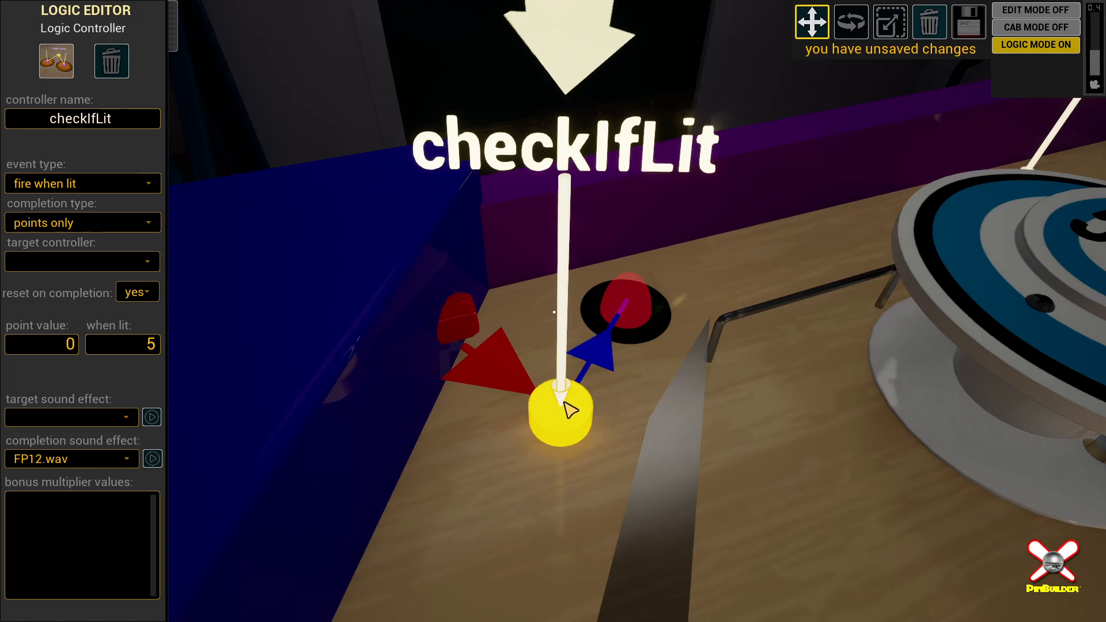
Step: Check the kicker's target controller in logic mode and its variant in edit mode, returning to logic mode
click(461, 324)
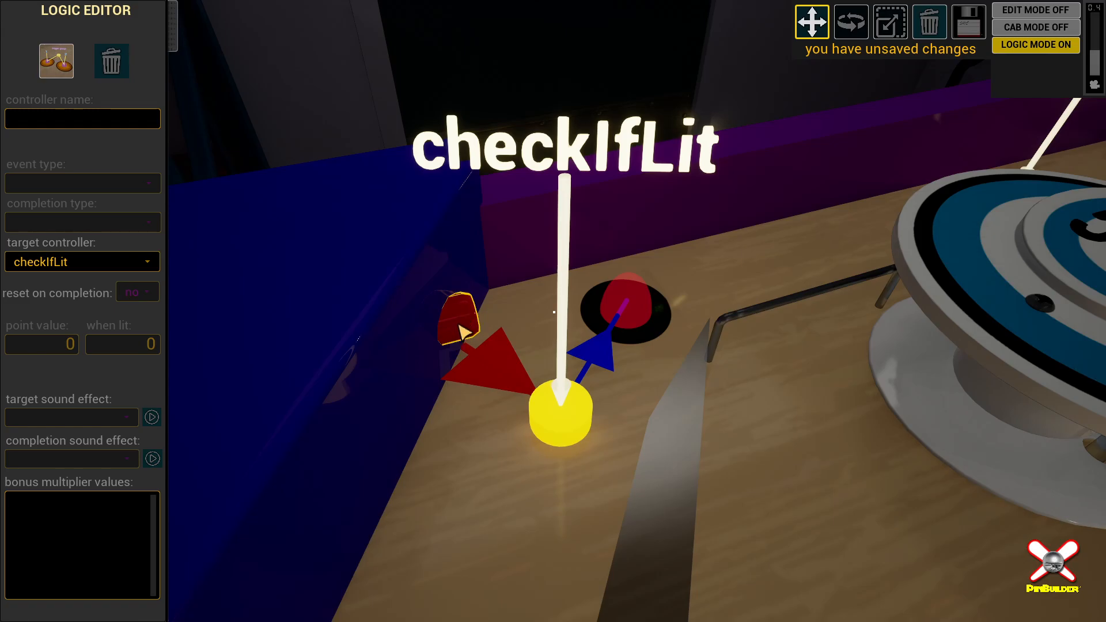
key(l)
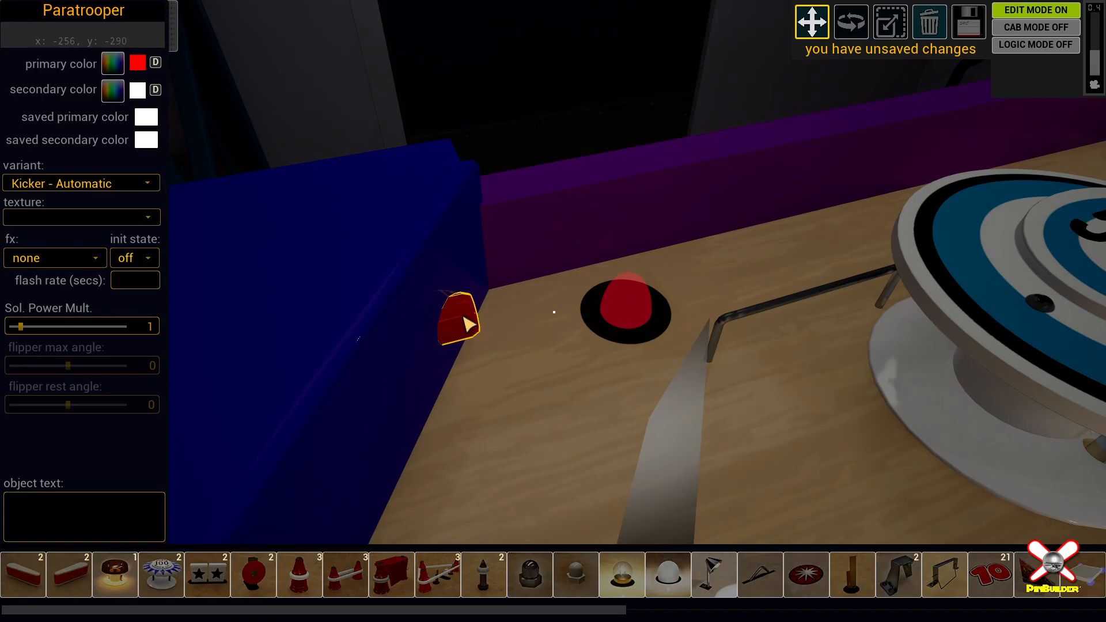
key(l)
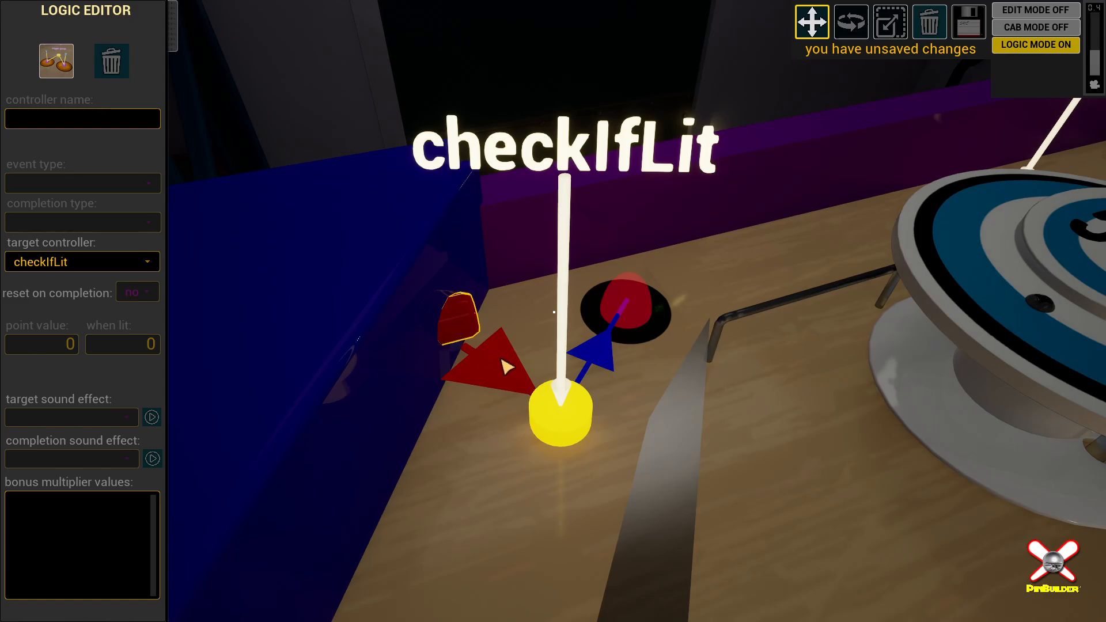
Step: Nudge the checkIfLit controller slightly and inspect its link to the round insert
click(580, 415)
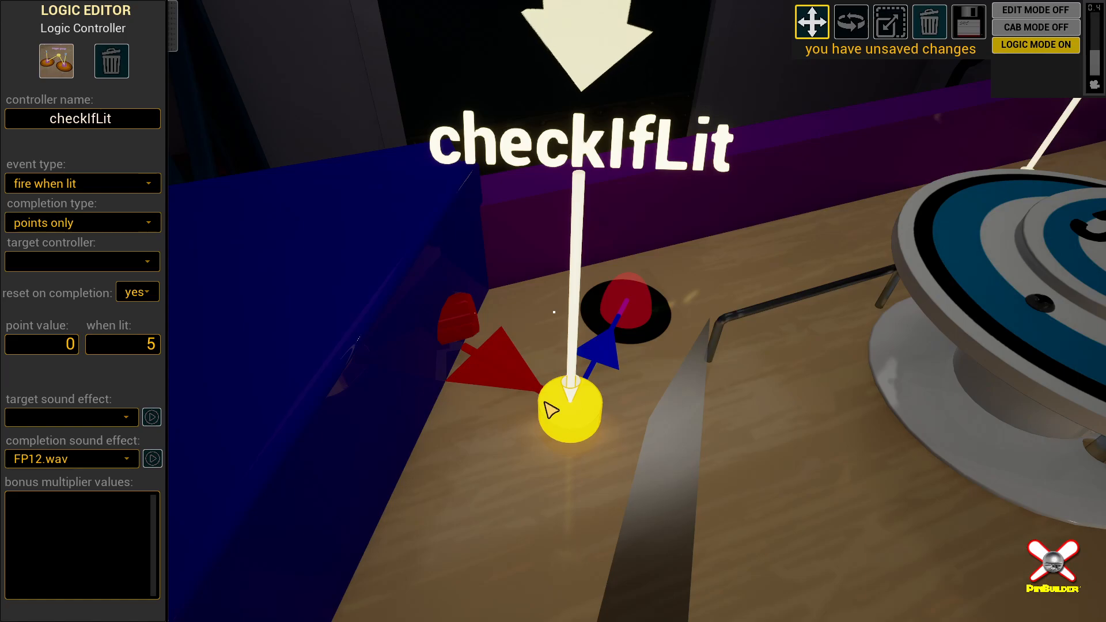
mouse_move(550, 413)
mouse_down()
mouse_move(519, 410)
mouse_move(540, 415)
mouse_up()
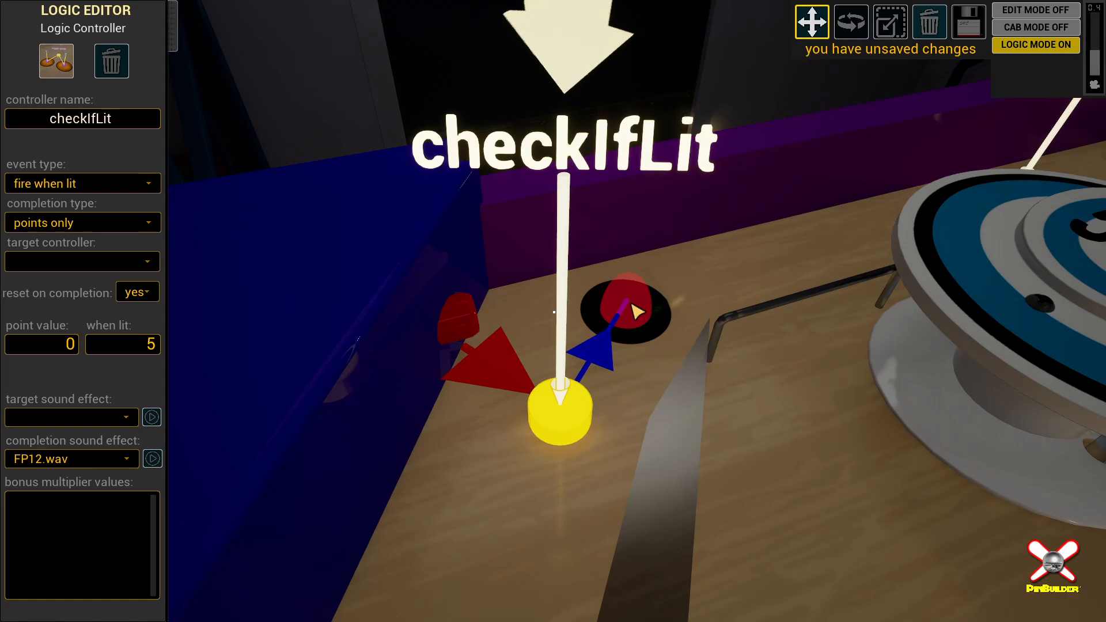
click(632, 308)
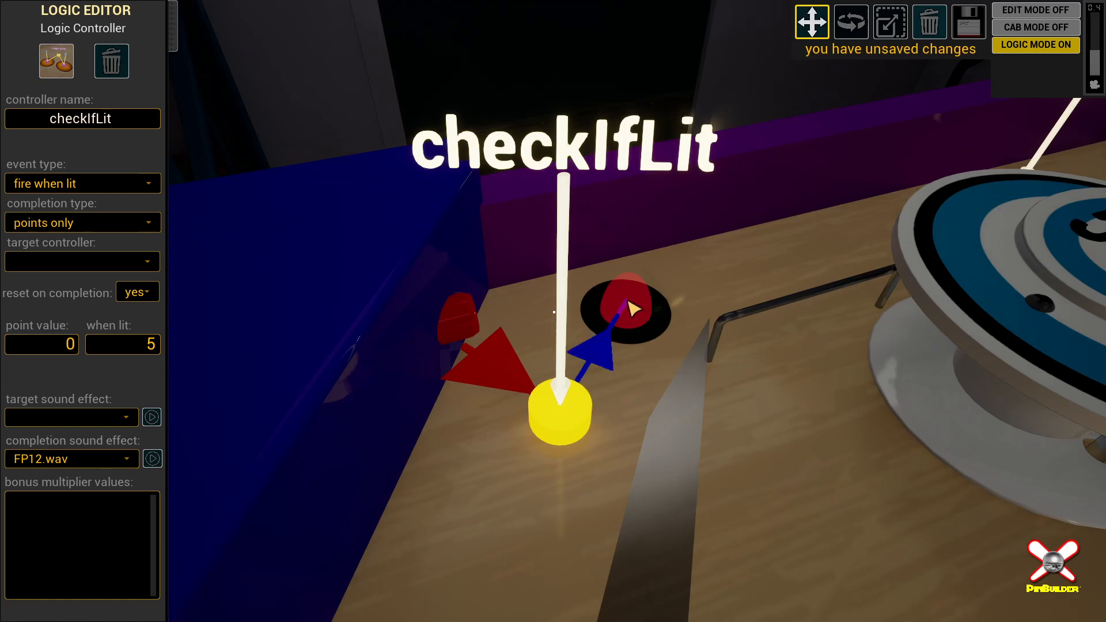
click(634, 305)
Step: Select fire when lit as the checkIfLit controller's event type and clear its completion type
click(570, 438)
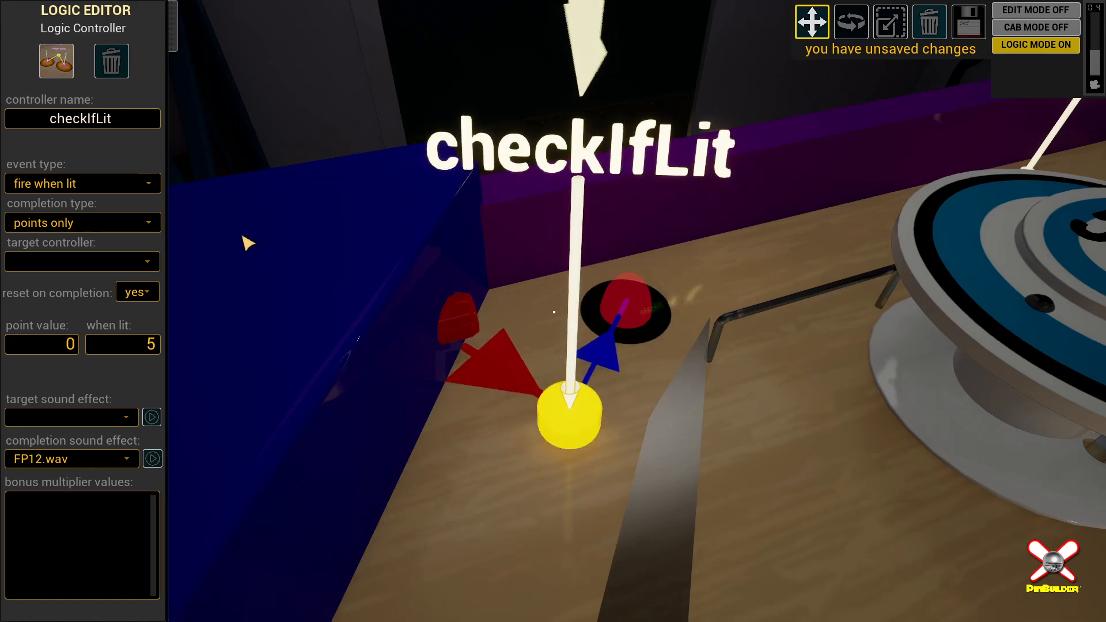
click(87, 183)
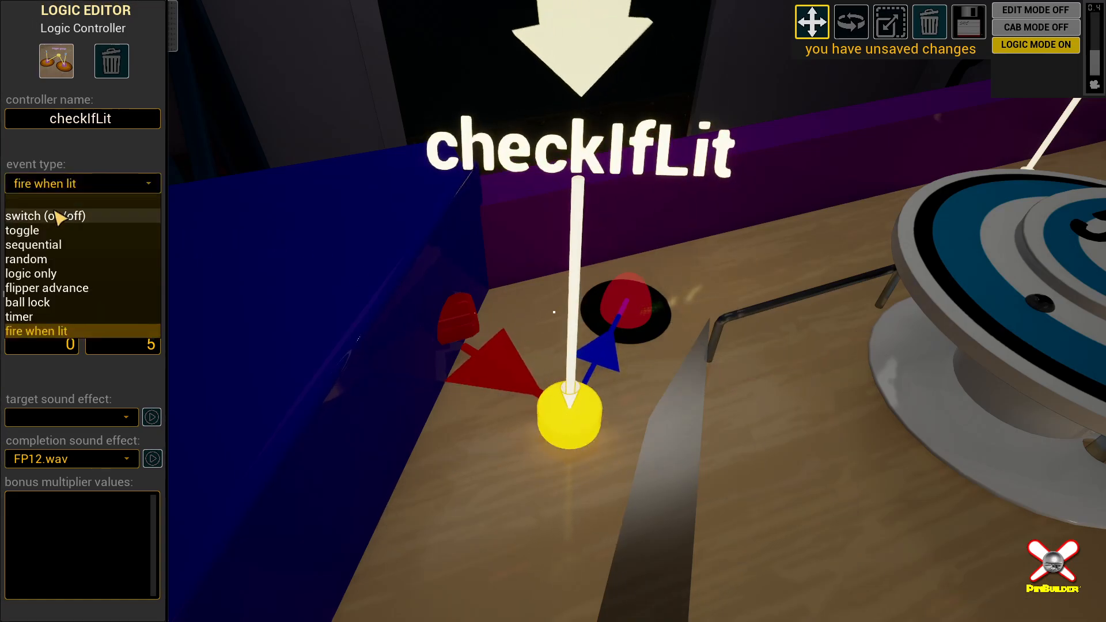
click(65, 333)
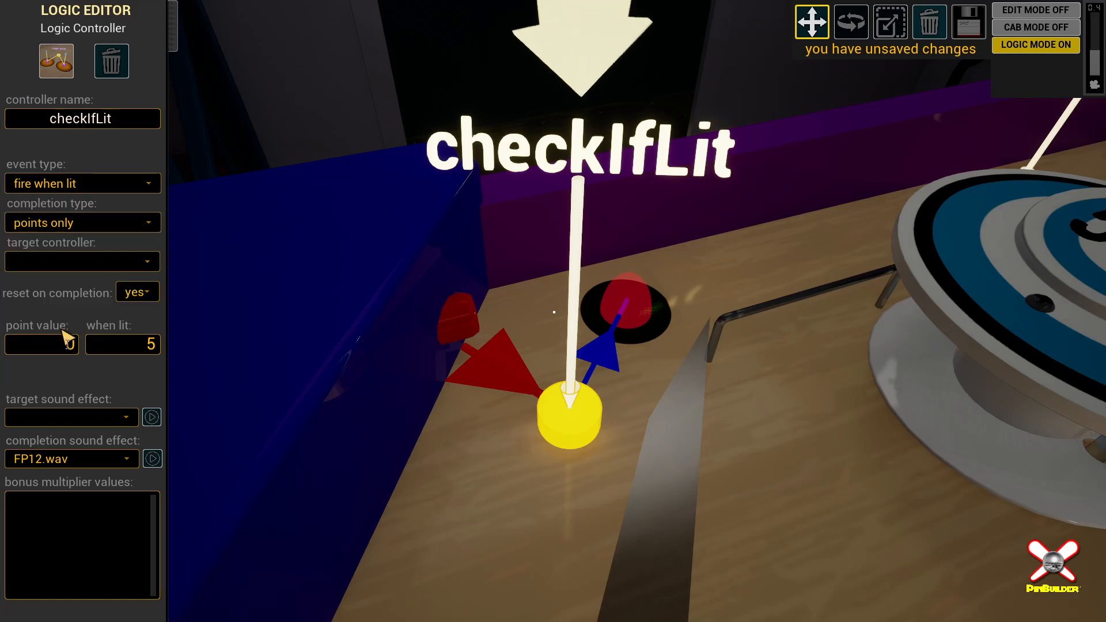
click(140, 229)
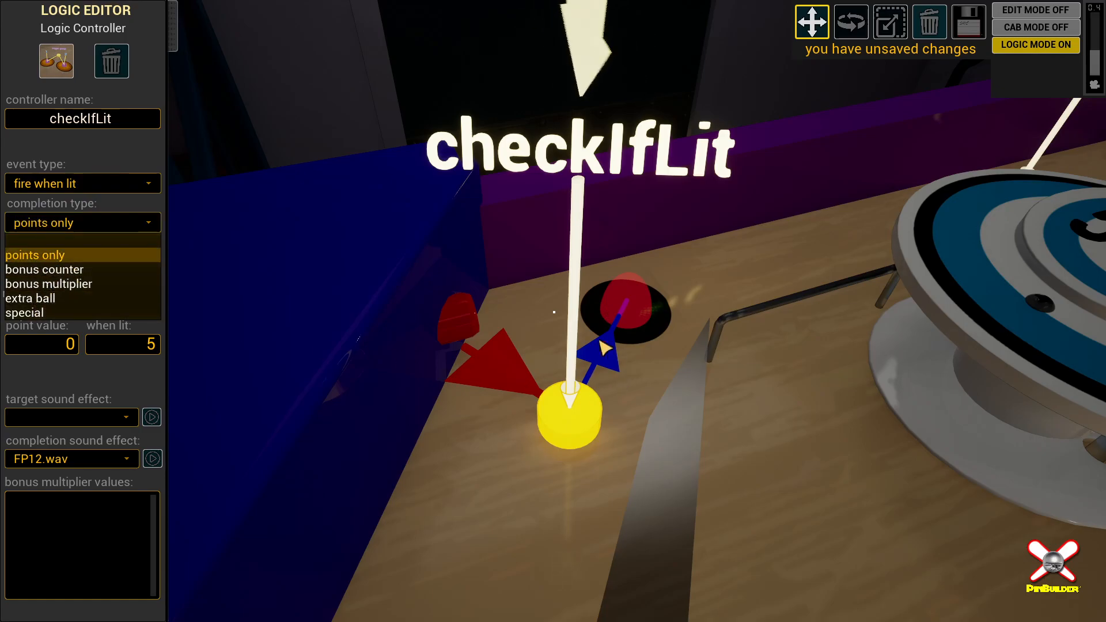
click(29, 259)
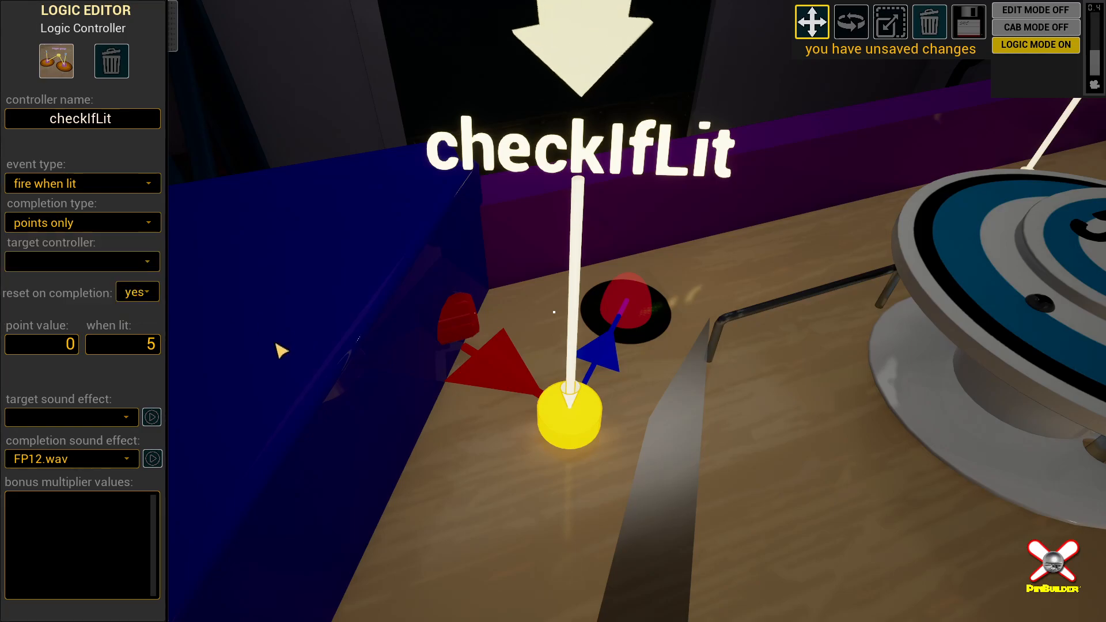
click(51, 227)
click(49, 253)
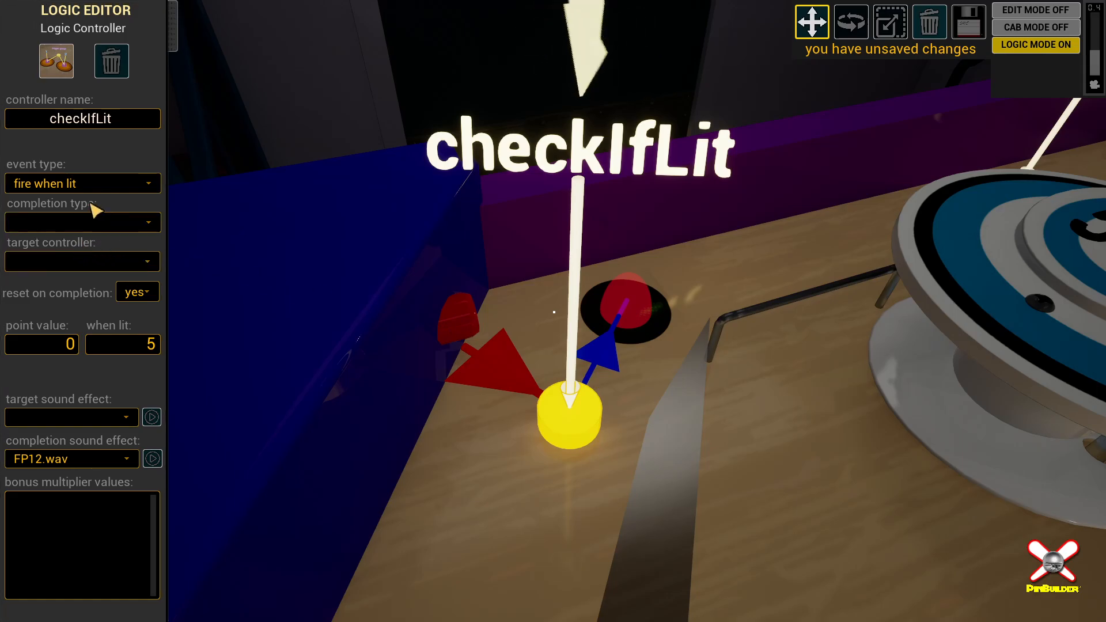
Step: Compare the logic settings of the kicker and the checkIfLit controller in the playfield's lower-left corner
click(472, 325)
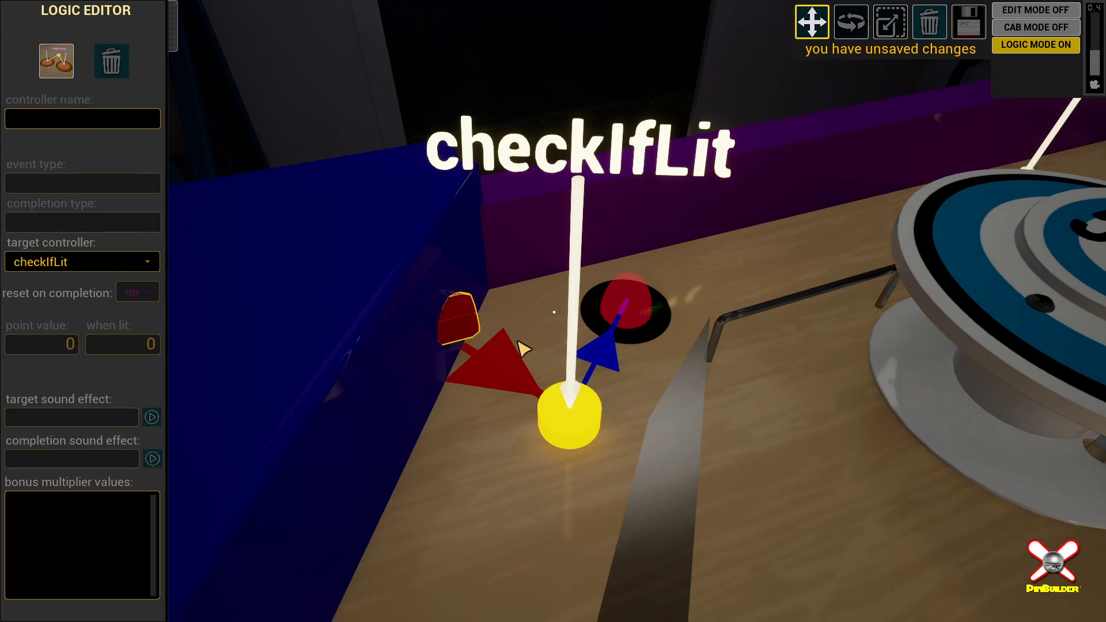
right_drag(453, 326, 697, 298)
key(s)
key(s)
key(s)
key(d)
key(s)
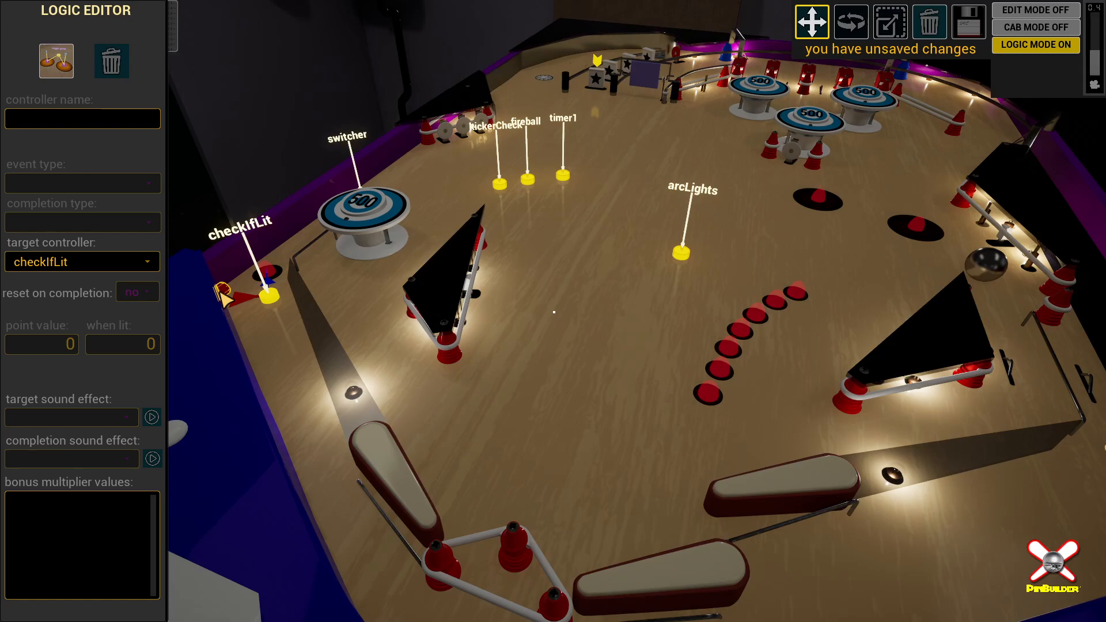
click(269, 297)
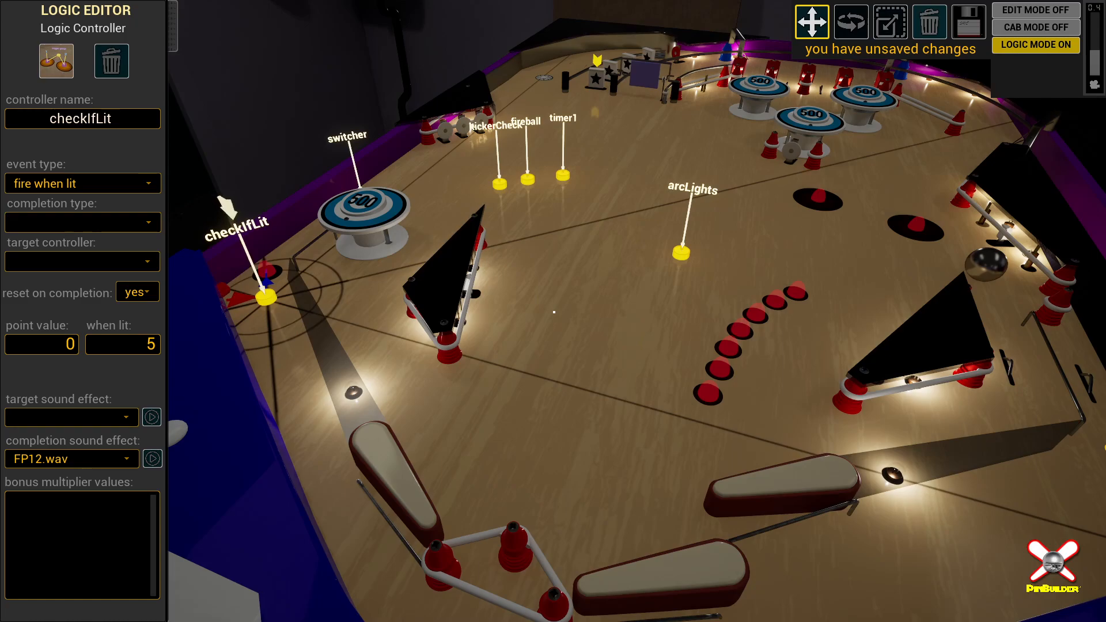
click(225, 289)
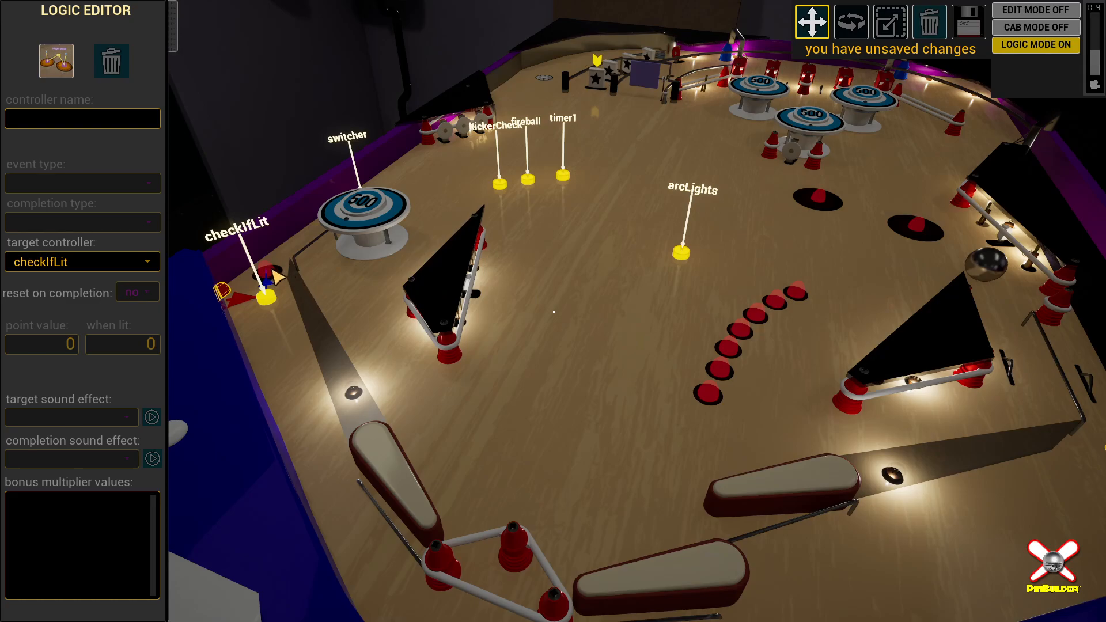
Step: Set the kicker's target controller to checkIfLit after checking the controller's own logic settings
right_drag(277, 273, 330, 298)
key(w)
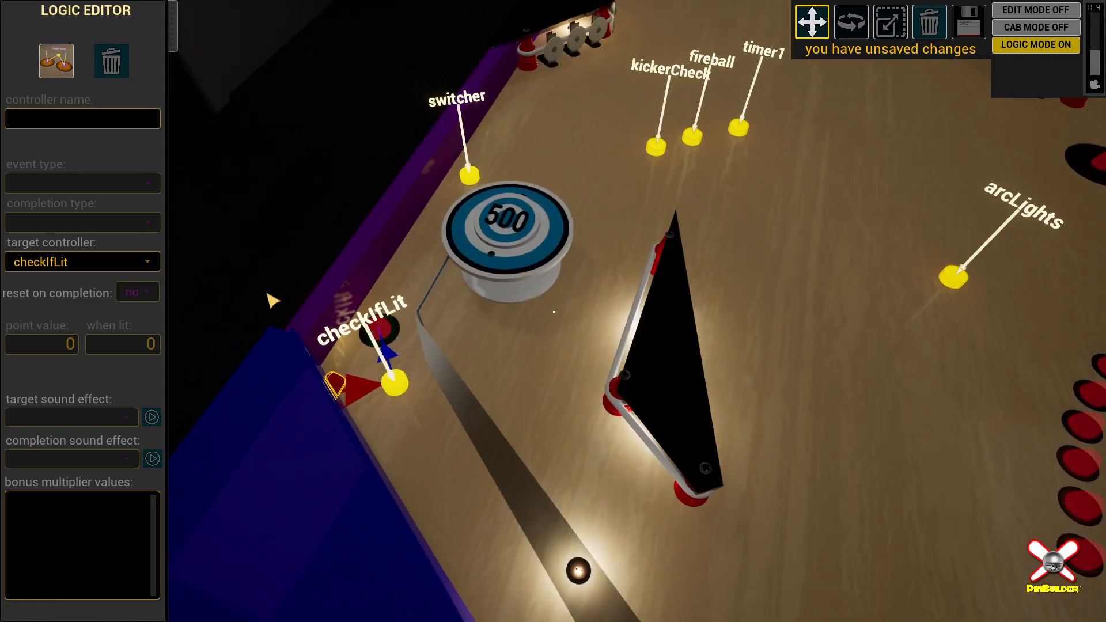
click(395, 383)
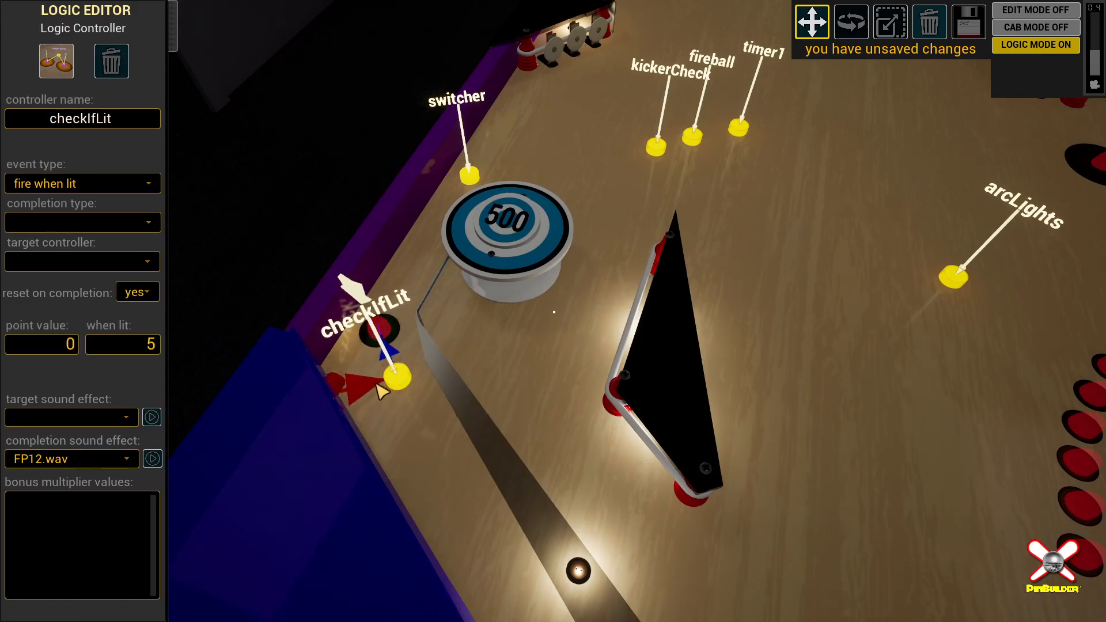
click(338, 382)
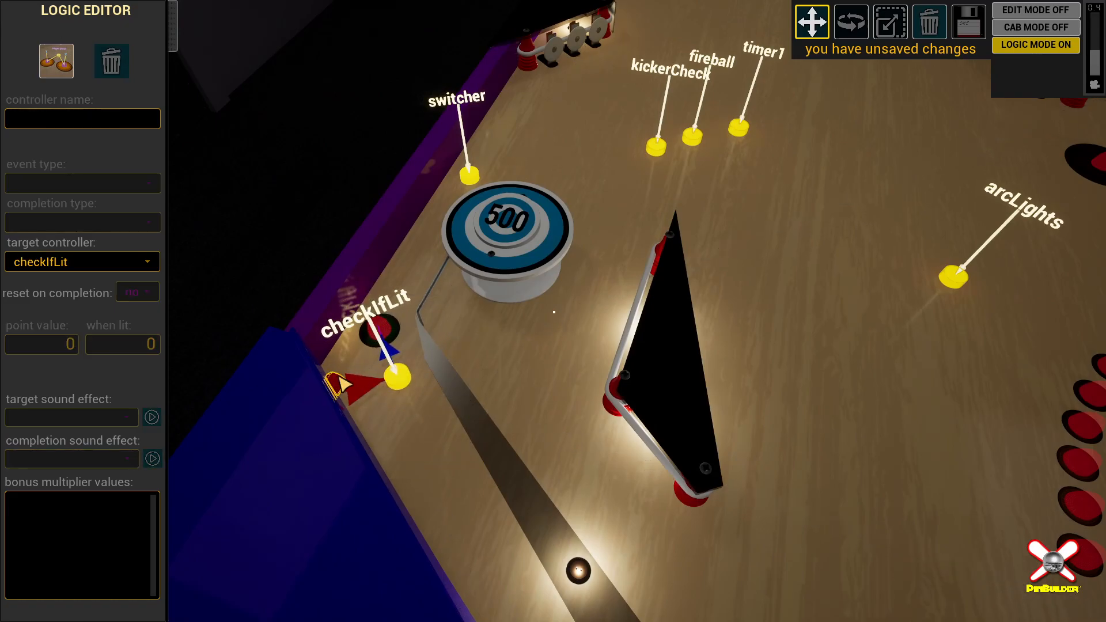
click(75, 264)
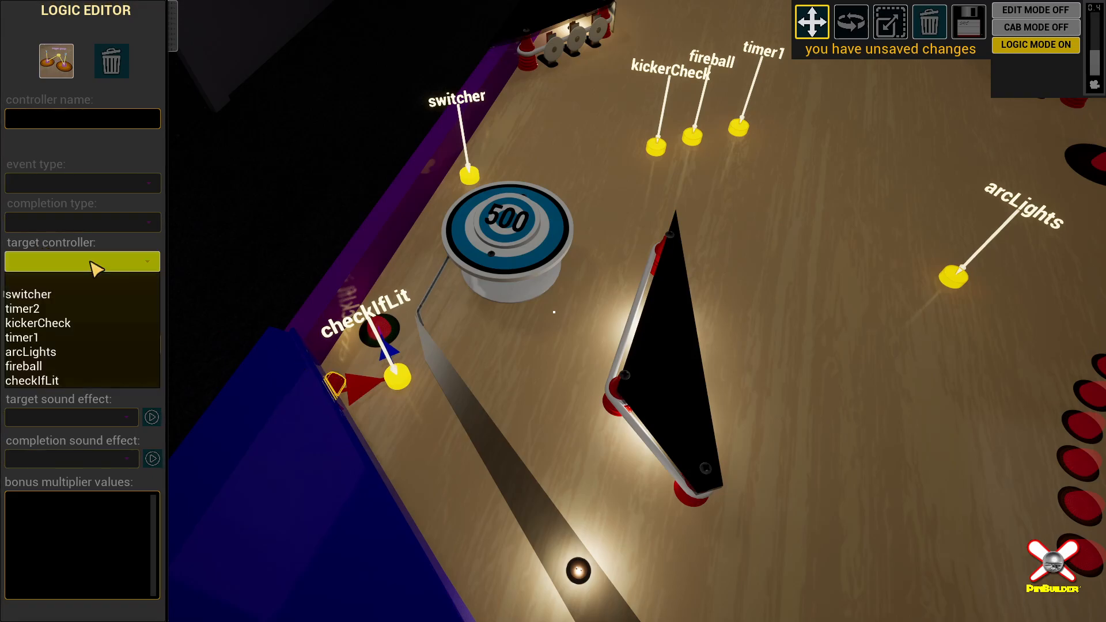
click(81, 381)
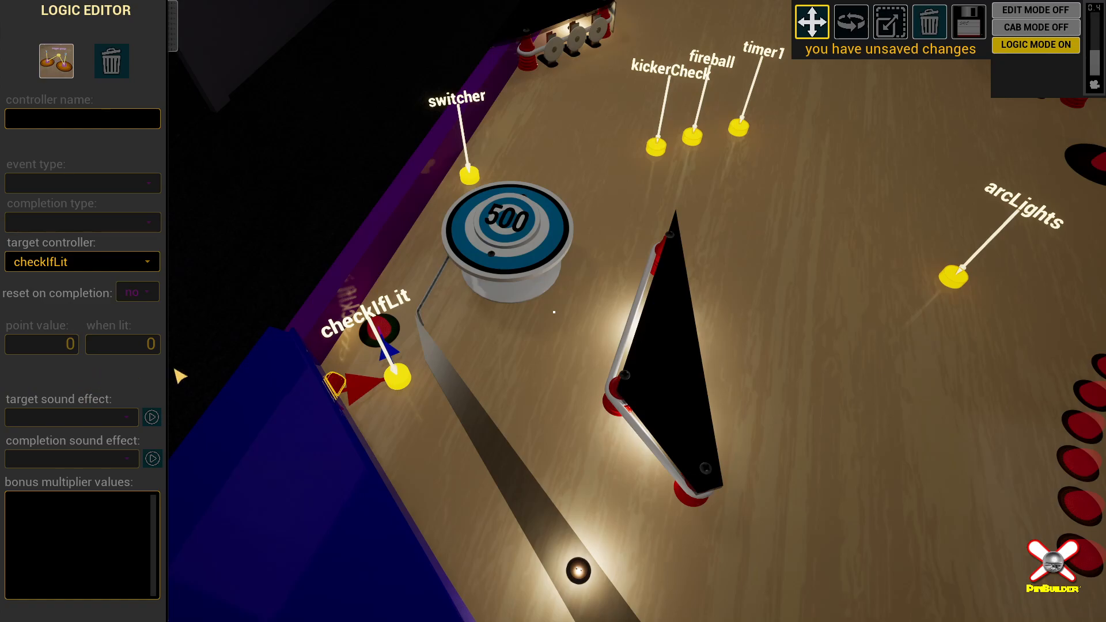
Step: Nudge the checkIfLit controller so its links to the kicker and round insert stay distinguishable
click(401, 380)
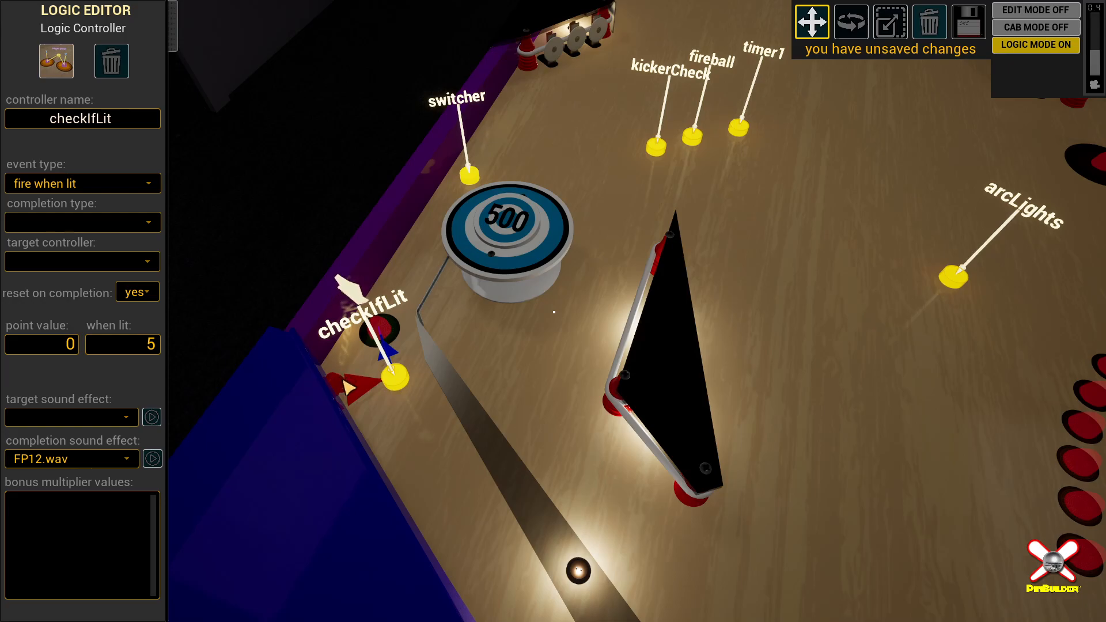
drag(348, 387, 358, 391)
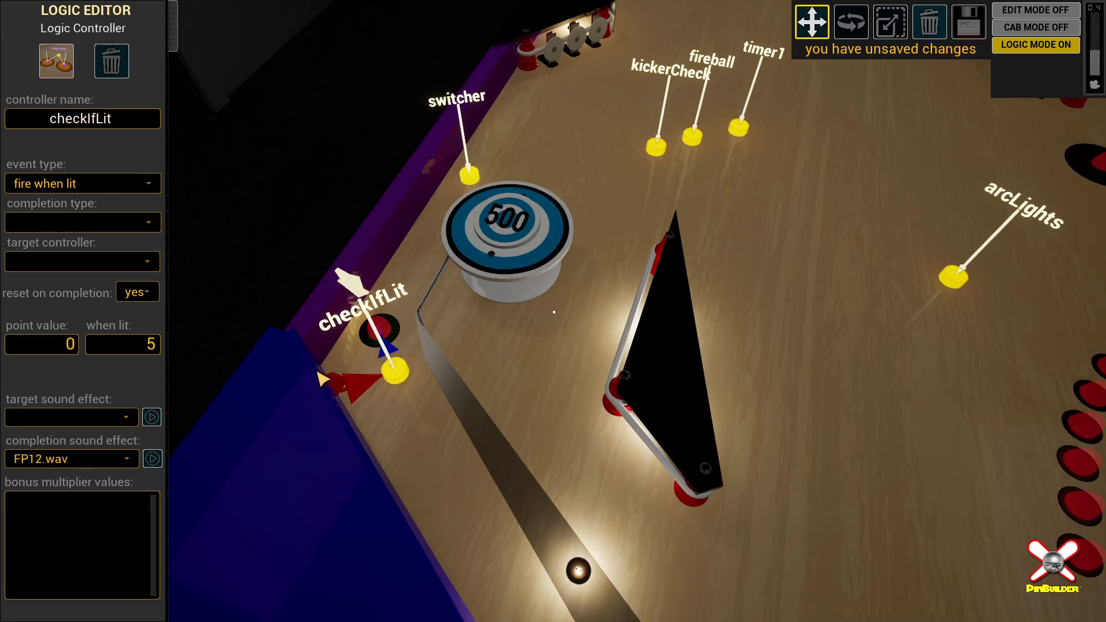
right_drag(501, 346, 605, 270)
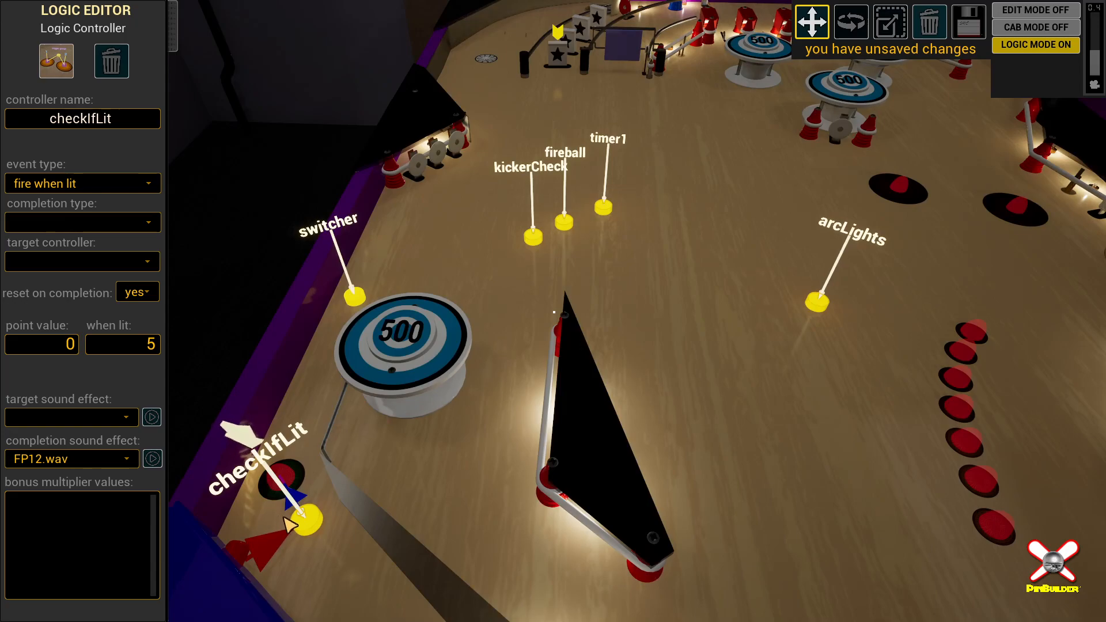
mouse_move(307, 520)
mouse_down()
mouse_move(316, 536)
mouse_move(267, 517)
mouse_move(315, 530)
mouse_up()
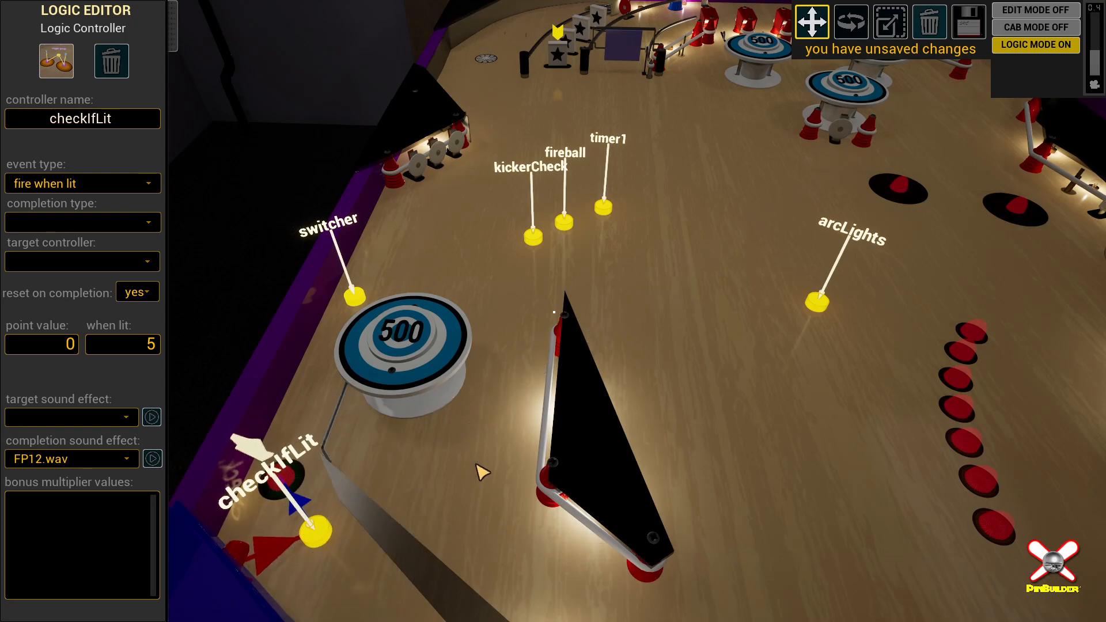
Step: Examine the star targets and round rollover at the playfield's upper left, and the logic controllers across the table
right_drag(499, 454, 586, 400)
key(s)
key(d)
key(w)
key(w)
scroll(585, 408, up, 1)
key(w)
key(w)
scroll(584, 396, up, 1)
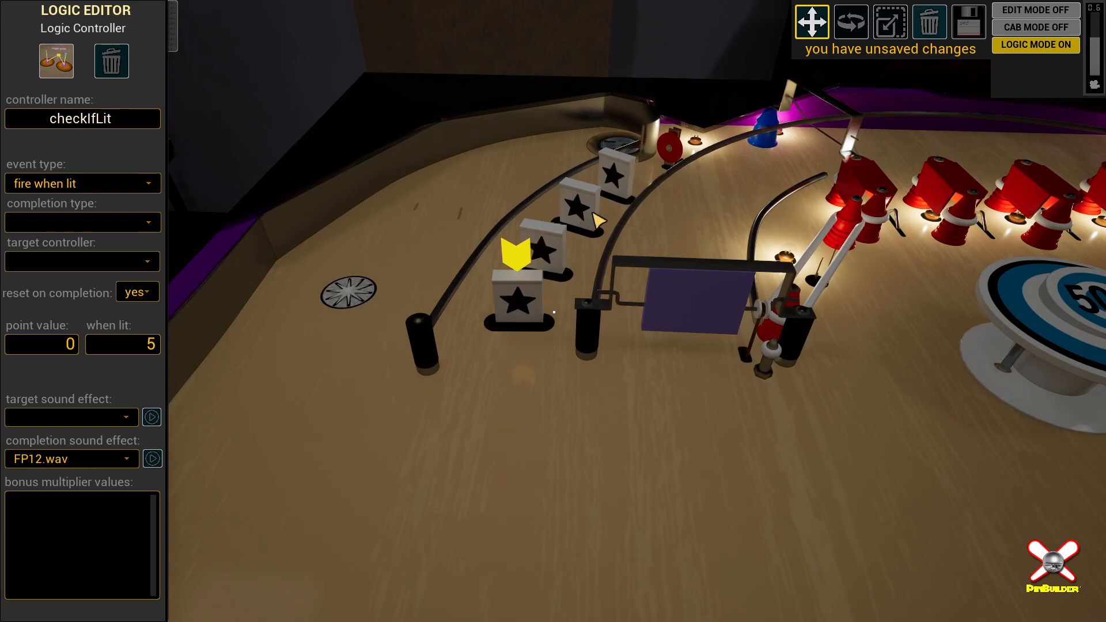
right_drag(536, 388, 532, 366)
key(s)
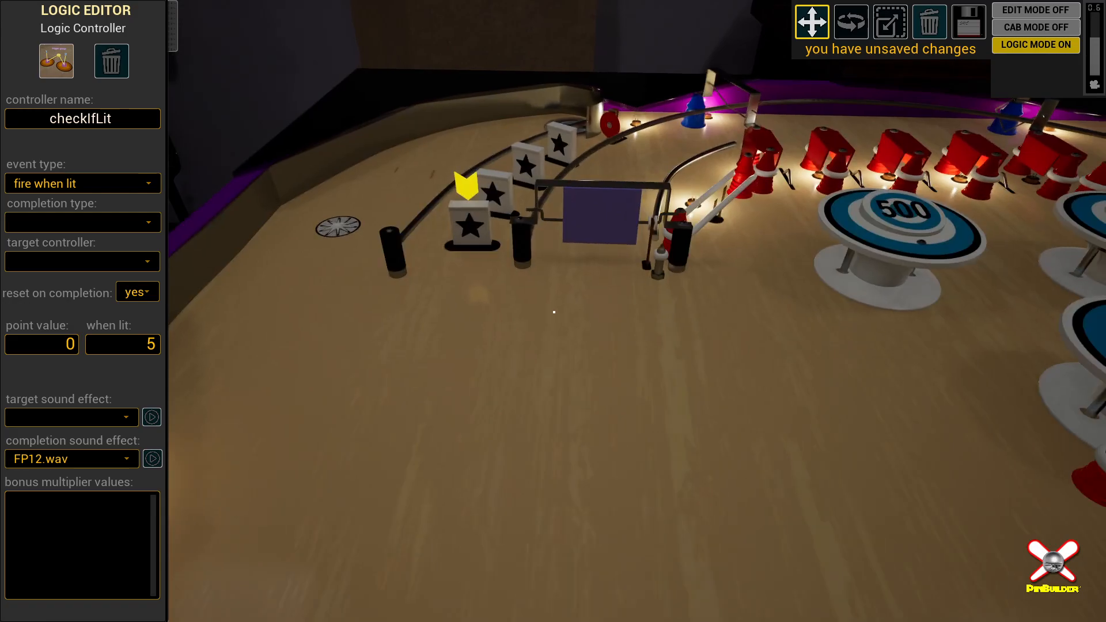
key(d)
key(s)
key(s)
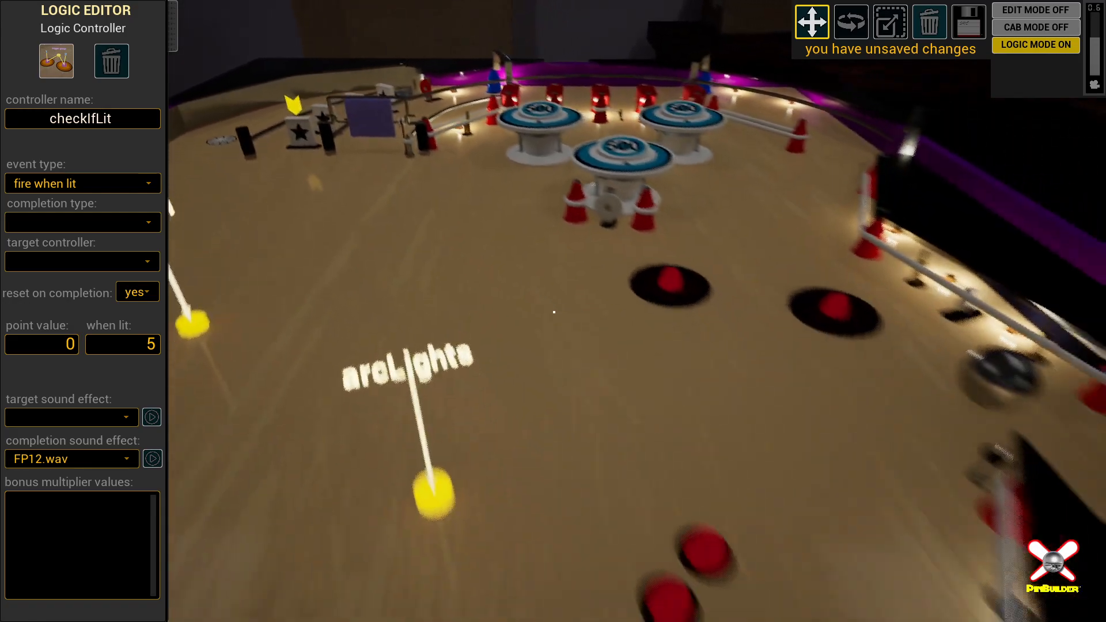
key(s)
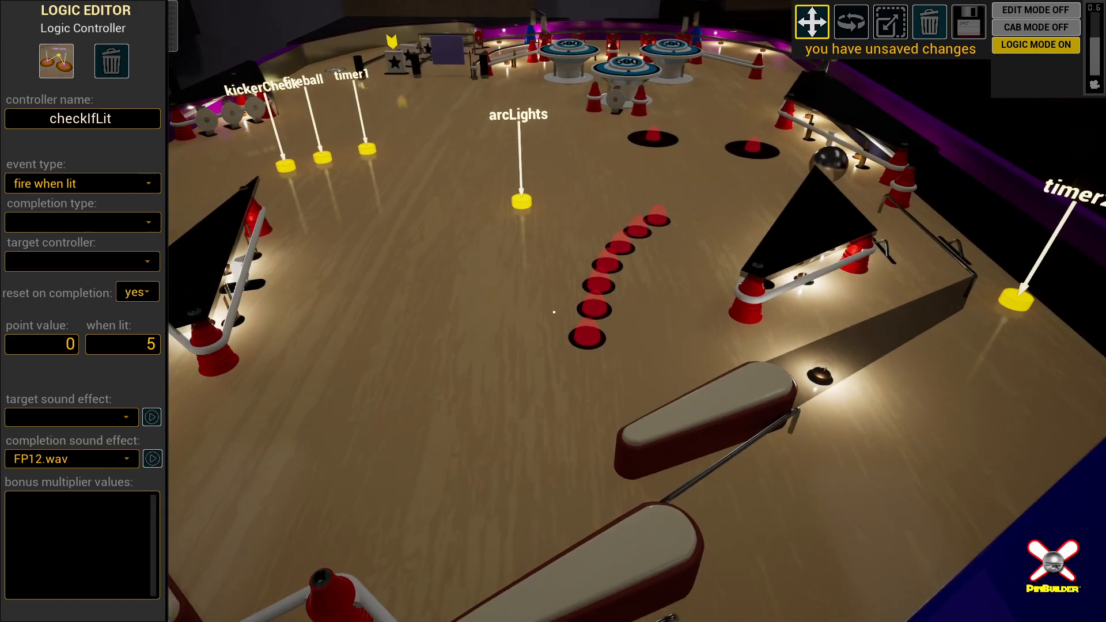
key(a)
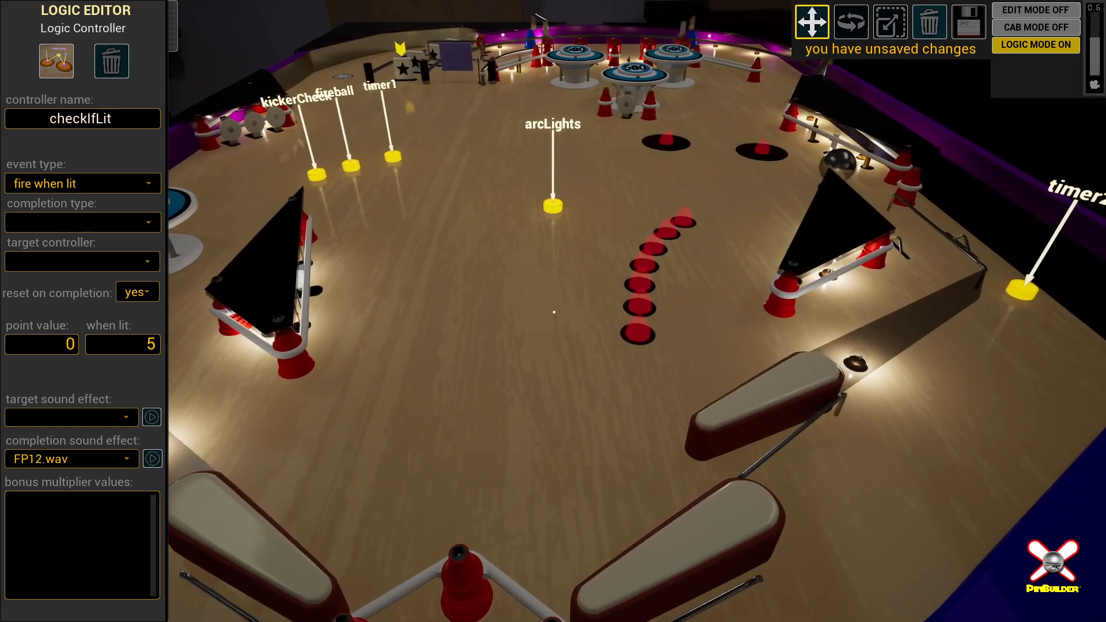
key(a)
key(e)
key(s)
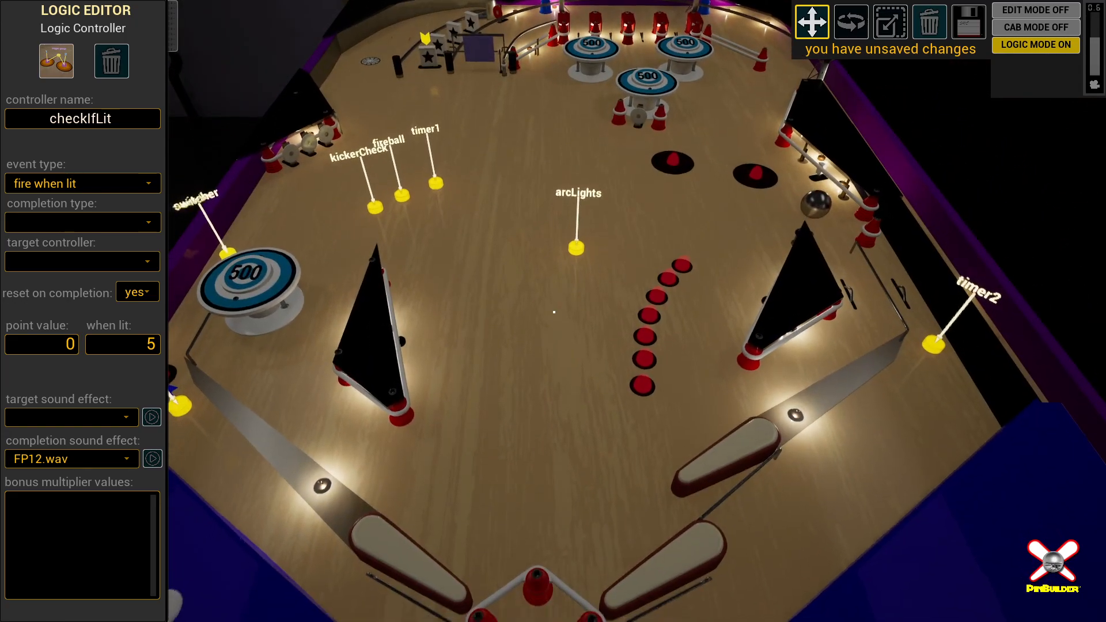
key(a)
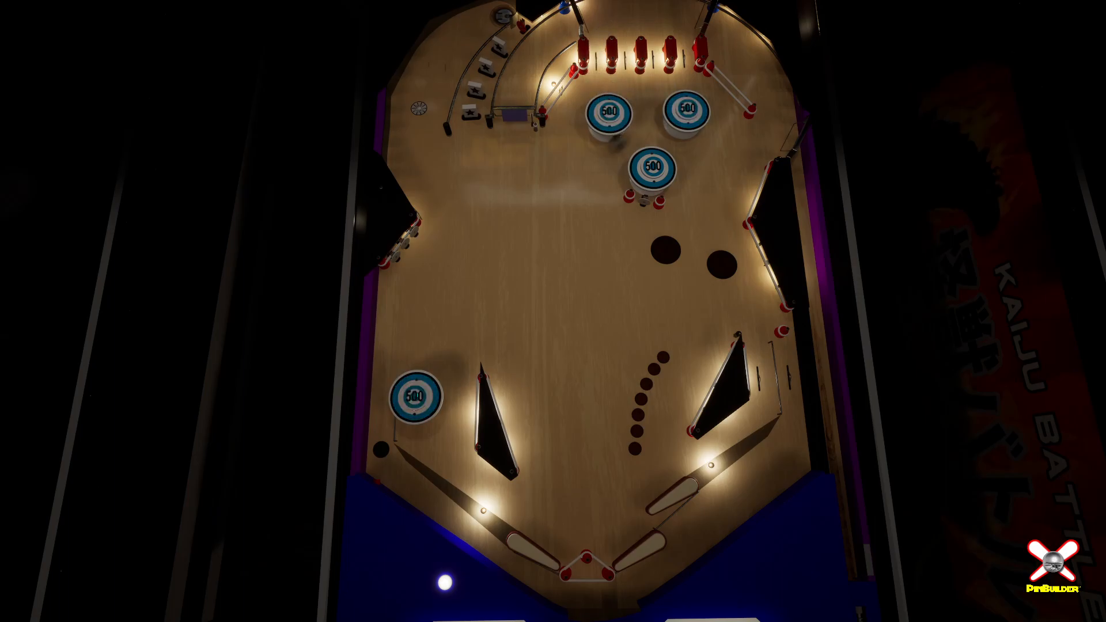
Step: Play the ball with the flippers to test the lighting of the round insert beside the lower-left kicker
key(Shift_R)
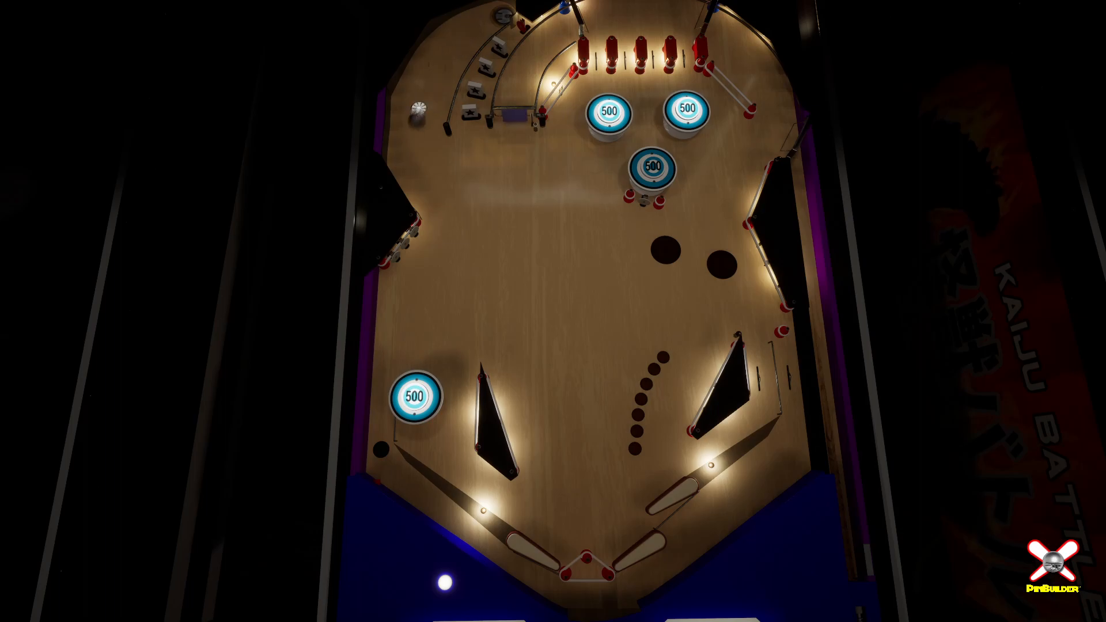
key(Shift_L)
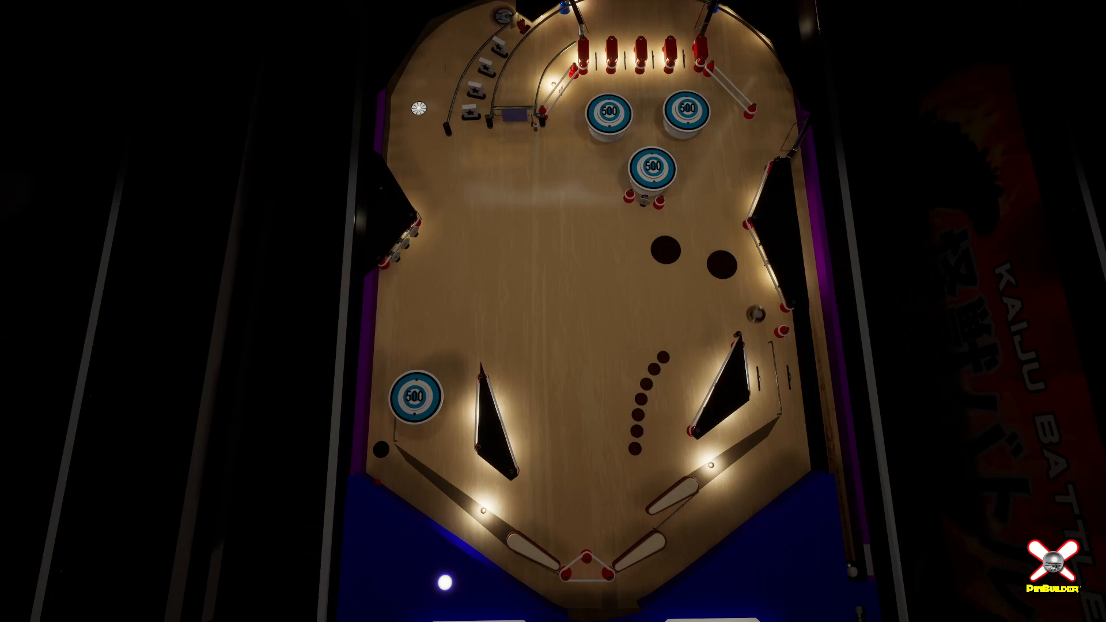
key(shift)
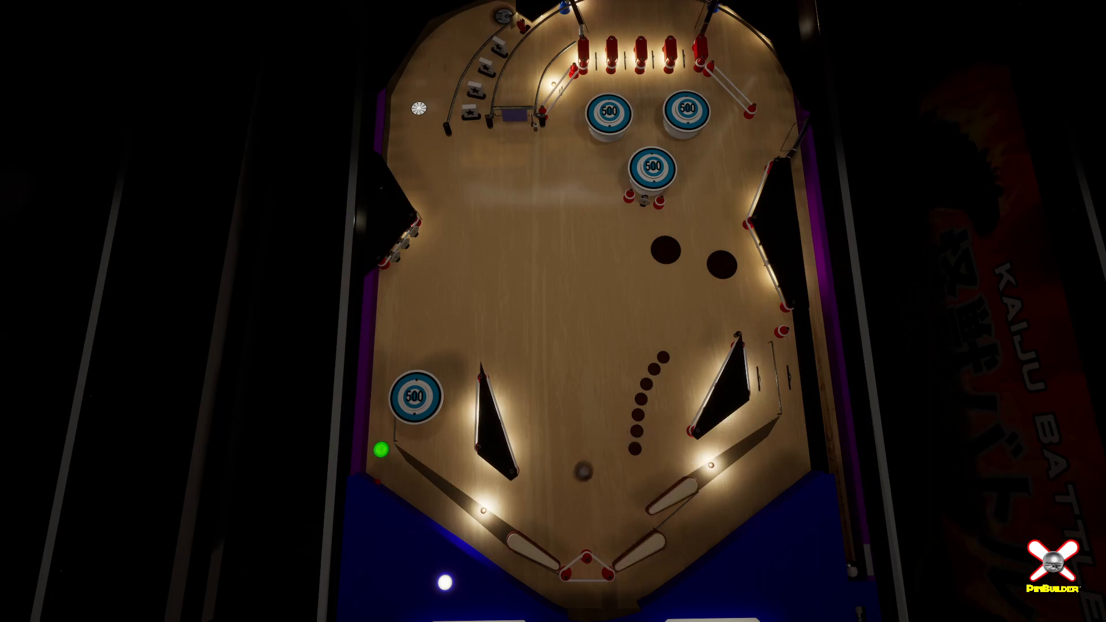
key(shift)
key(shift)
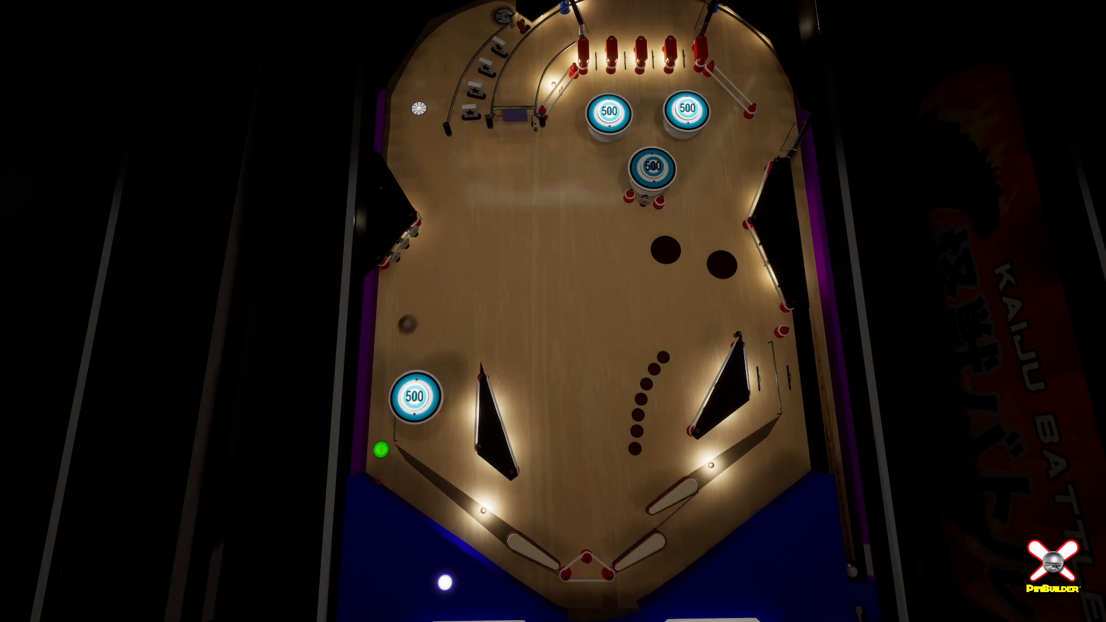
Step: Keep shooting the ball toward the upper-left rollover and pop bumpers to test switching of the kicker's insert light
key(shift)
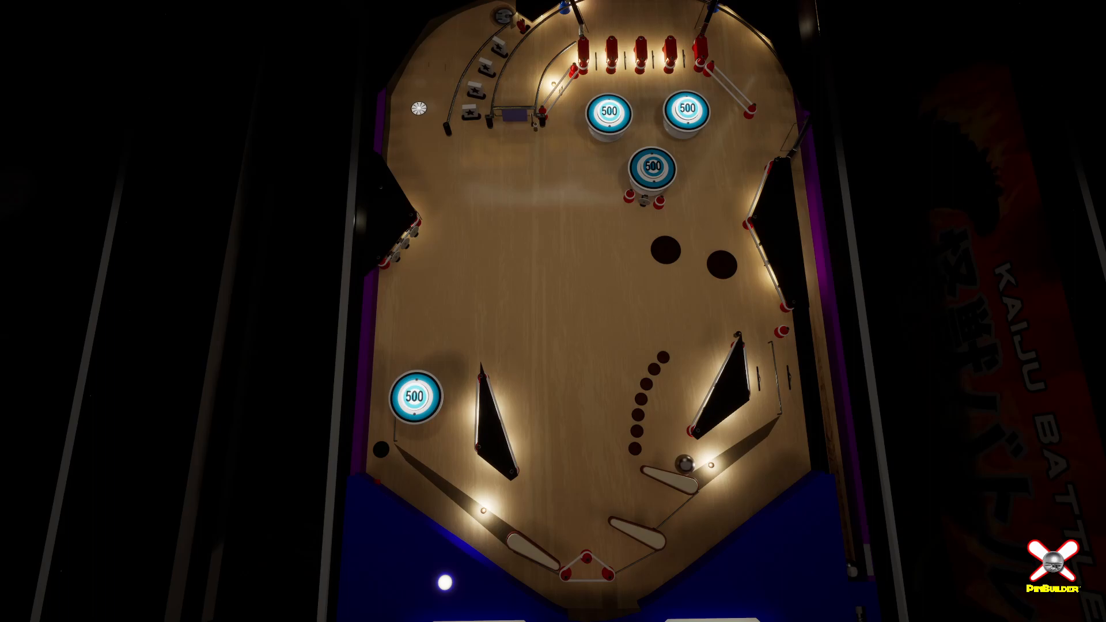
key(shift)
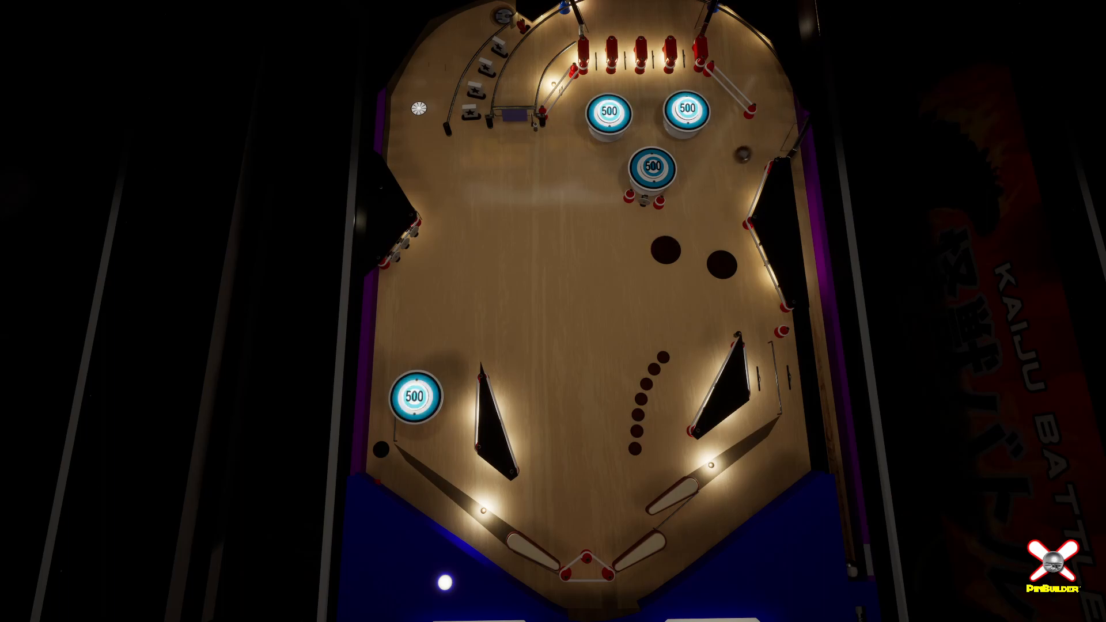
key(shift)
key(shift)
key(shift)
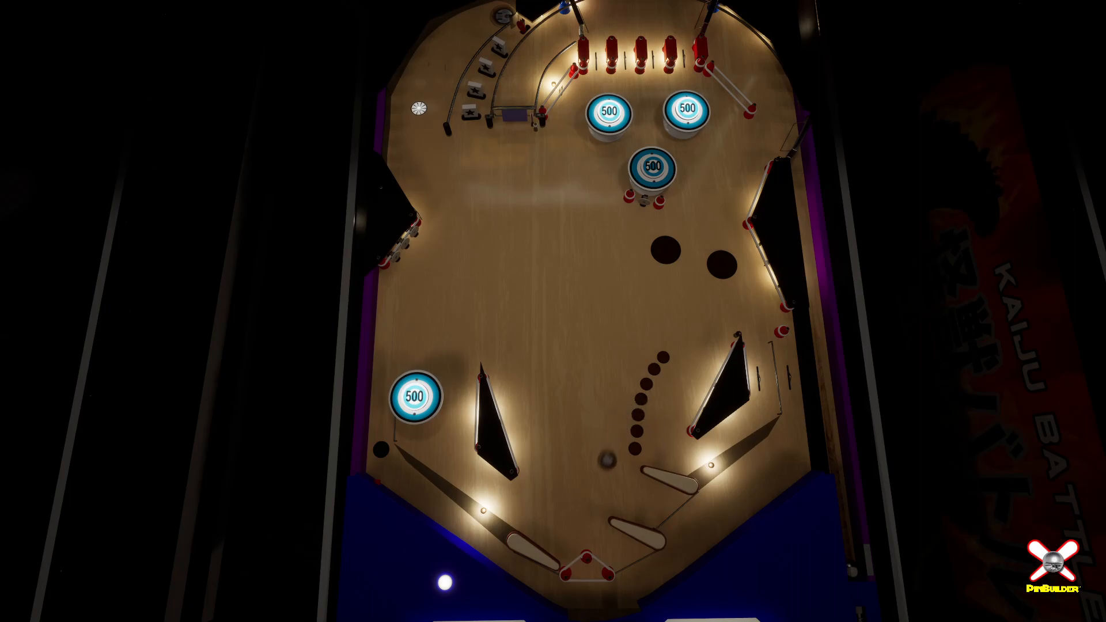
key(shift)
key(shift)
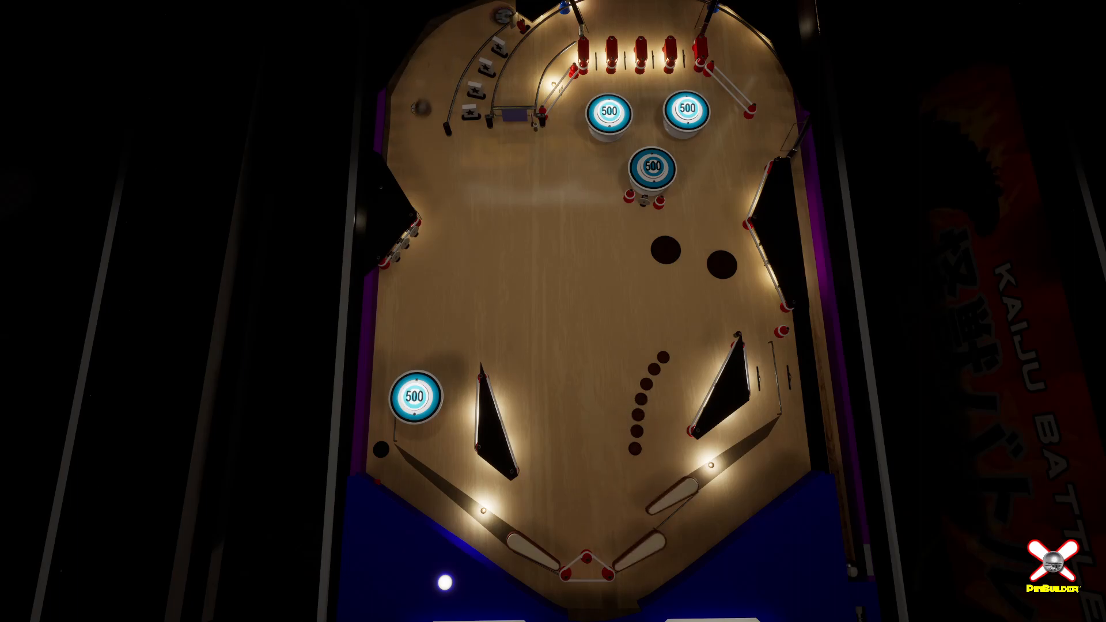
key(shift)
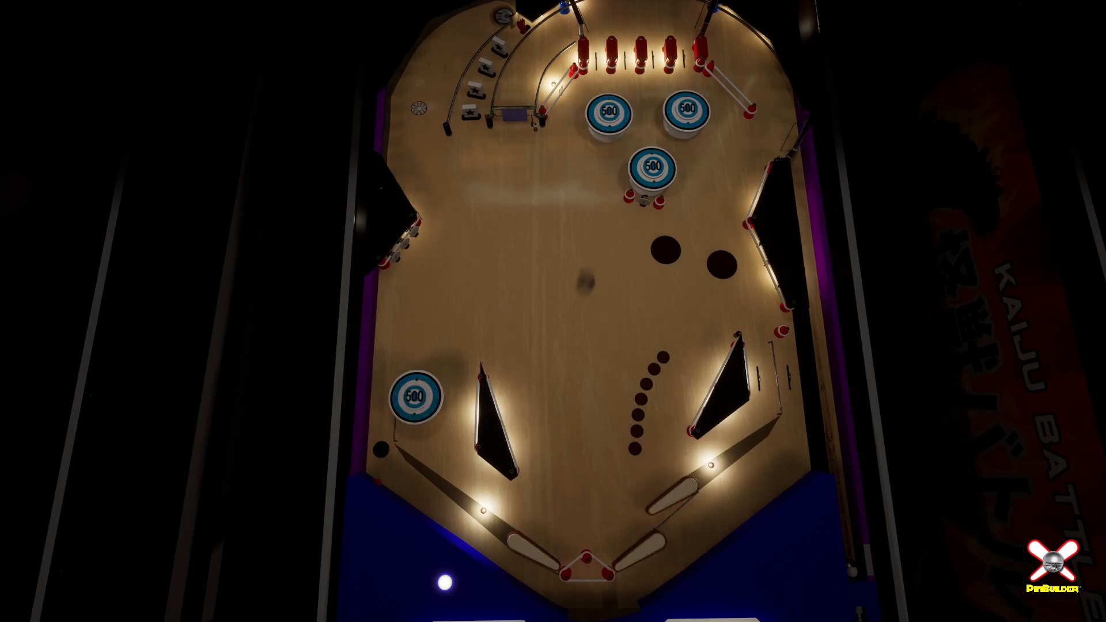
key(shift)
key(shift)
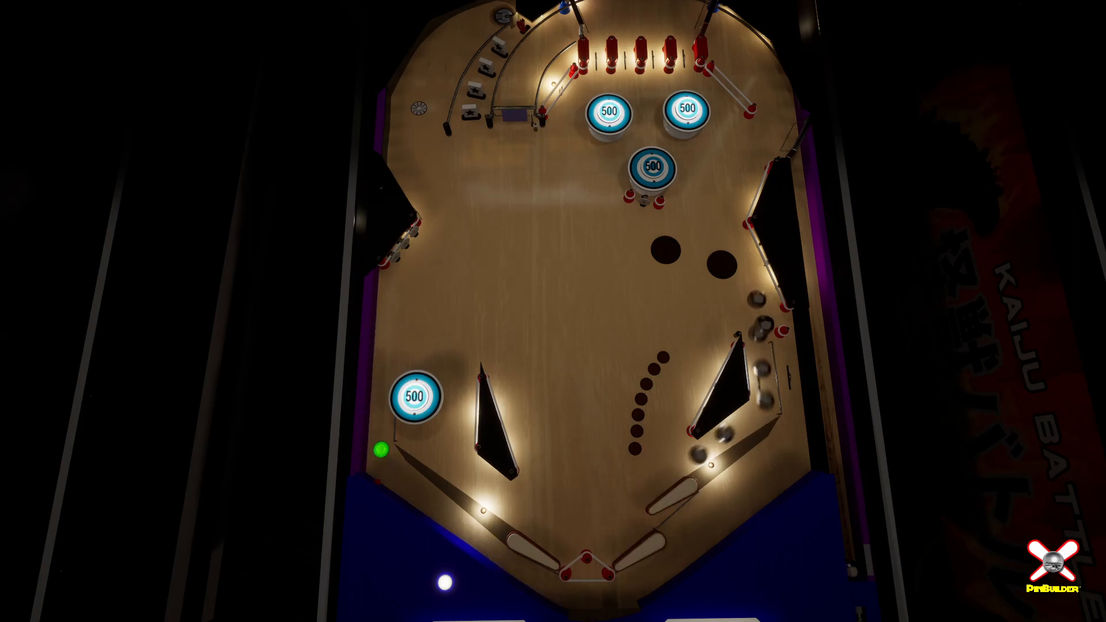
Step: Flip the multiple balls in play back up the table to test the targets and the insert row
key(Shift_L)
key(Shift_R)
key(Shift_R)
key(Shift_L)
key(Shift_R)
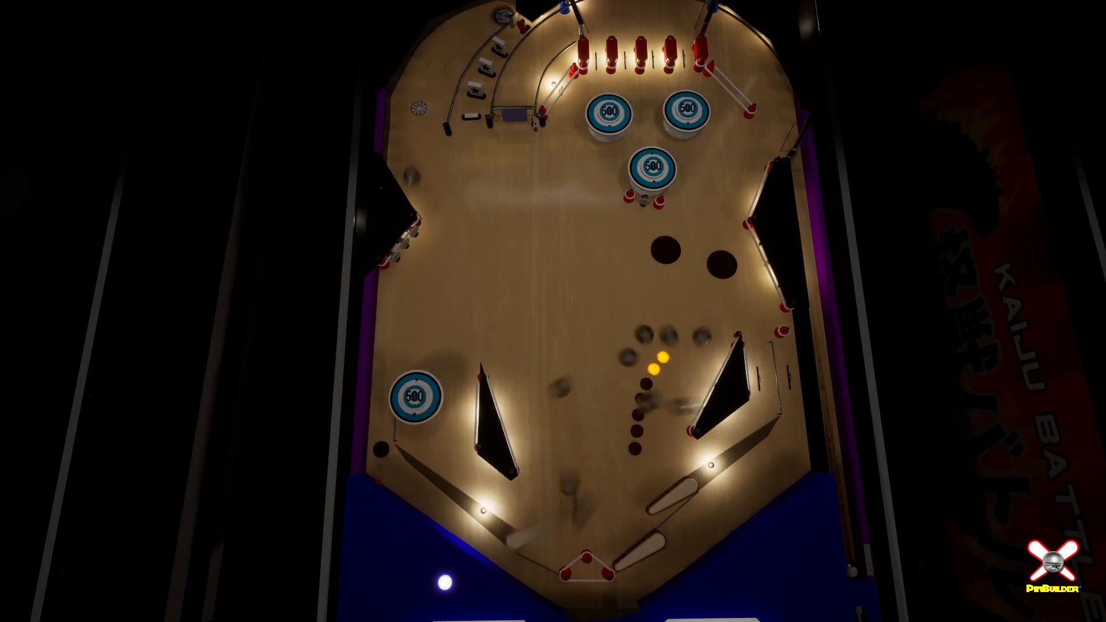
key(Shift_L)
key(Shift_R)
Step: Change the playing camera to a lower, closer view of the table and keep the balls in play
key(c)
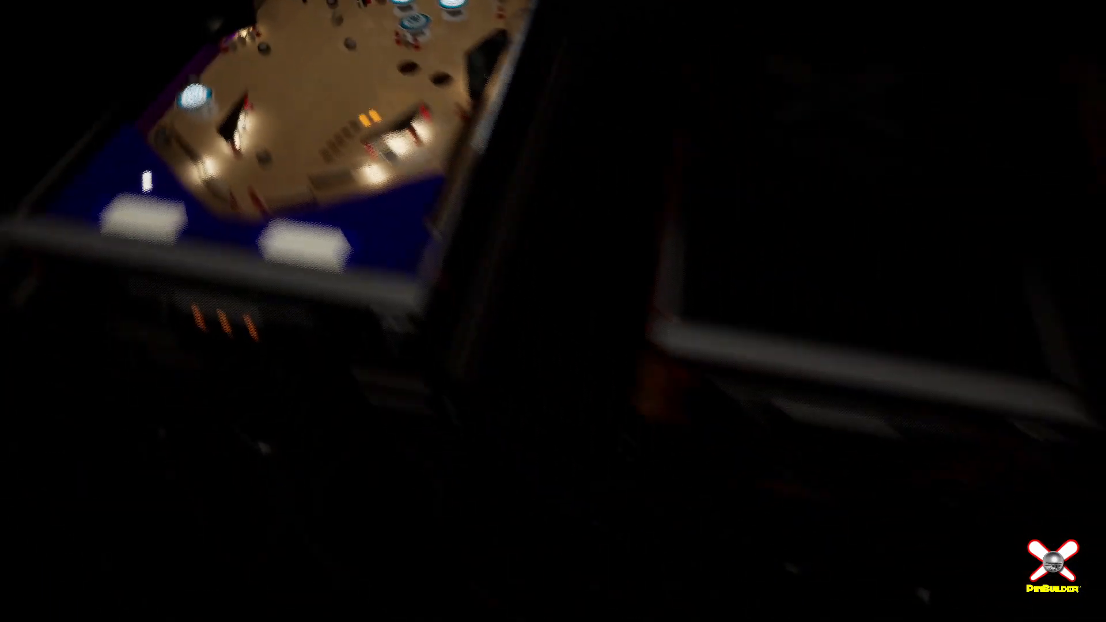
key(c)
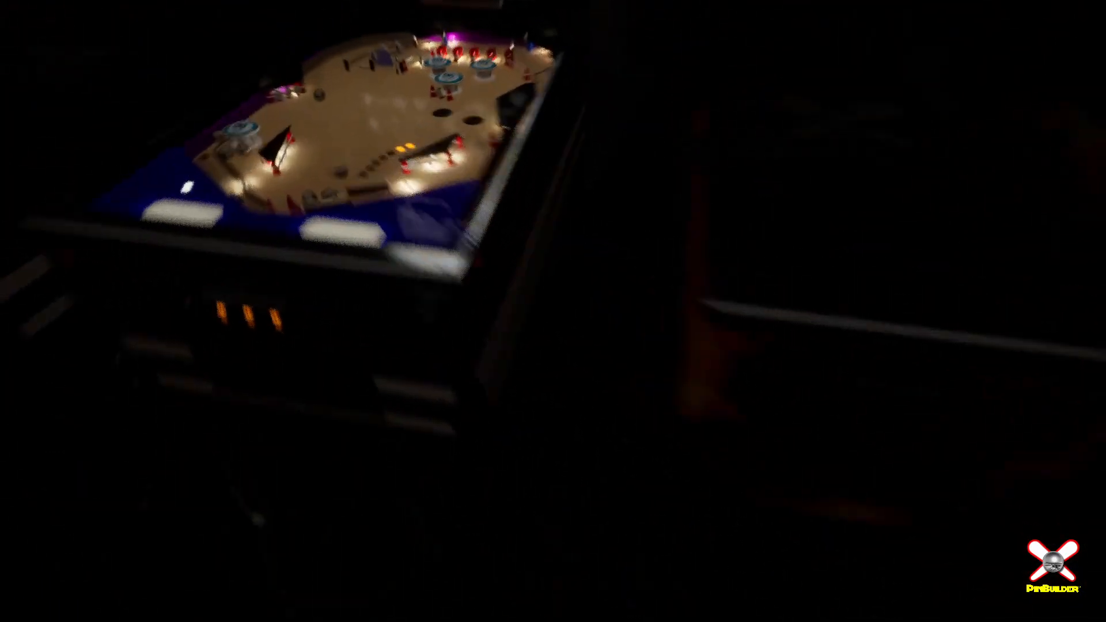
key(Shift_L)
key(Shift_R)
key(Shift_L)
key(Shift_L)
key(Shift_R)
key(Shift_L)
key(Shift_R)
key(Shift_L)
key(Shift_R)
key(Shift_R)
key(Shift_R)
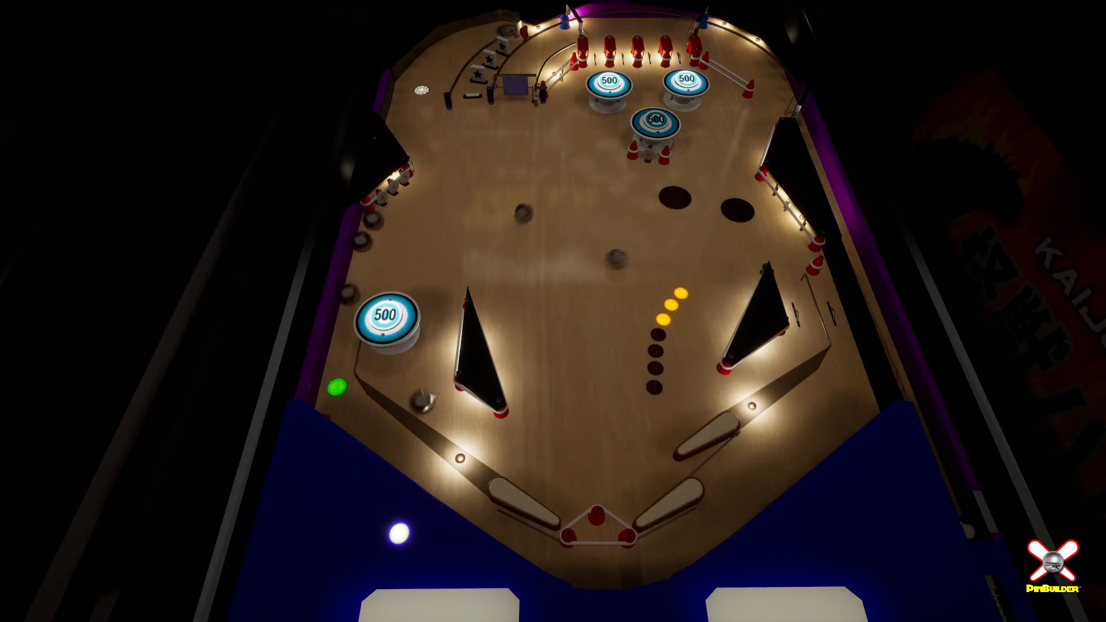
Step: Continue multiball play with both sets of flippers to test the kicker and the arc of inserts
key(Shift_L)
key(Shift_R)
key(Shift_L)
key(Shift_R)
key(Shift_L)
key(Shift_L)
key(Shift_R)
key(Shift_R)
key(Shift_L)
key(Shift_R)
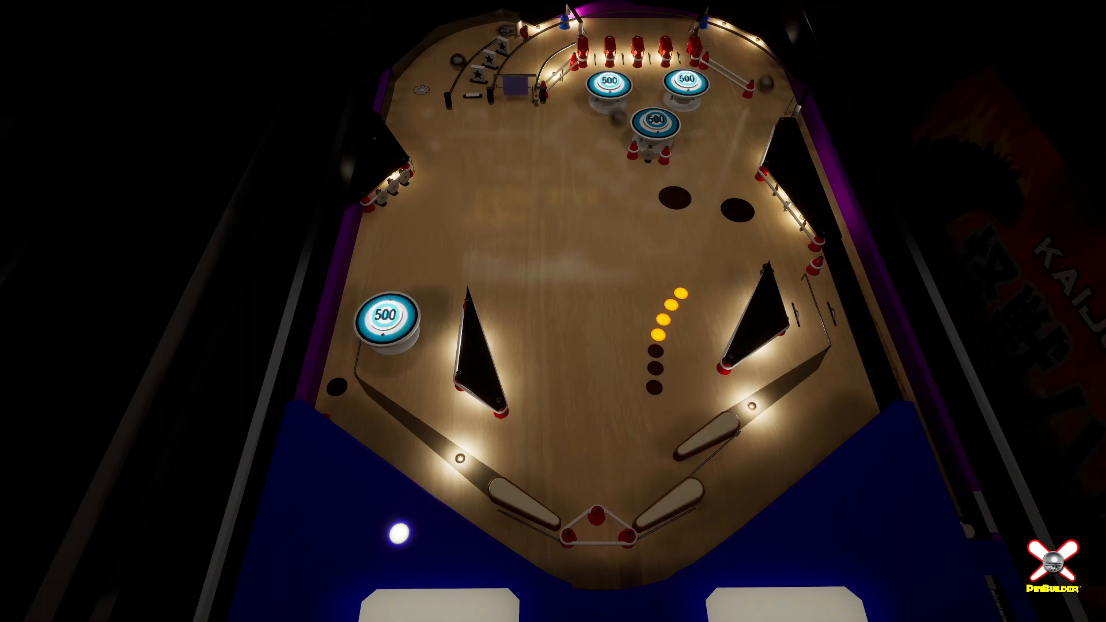
Step: Keep the remaining balls in play toward the rollover, spinner and bumpers to test the kicker's insert light again
key(Shift_L)
key(Shift_R)
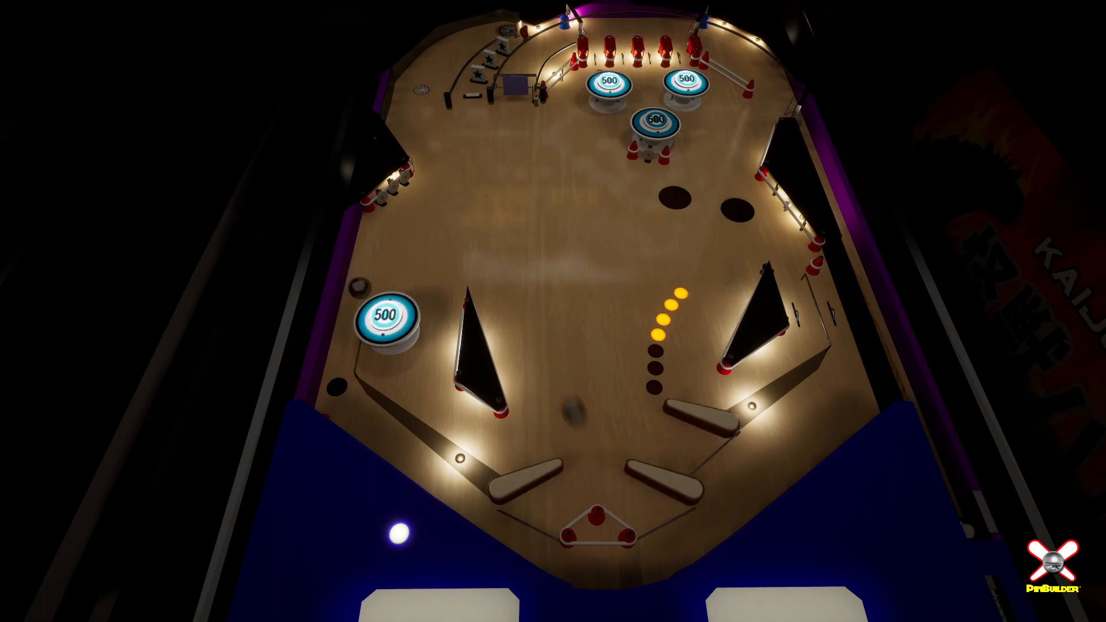
key(Shift_R)
key(Shift_L)
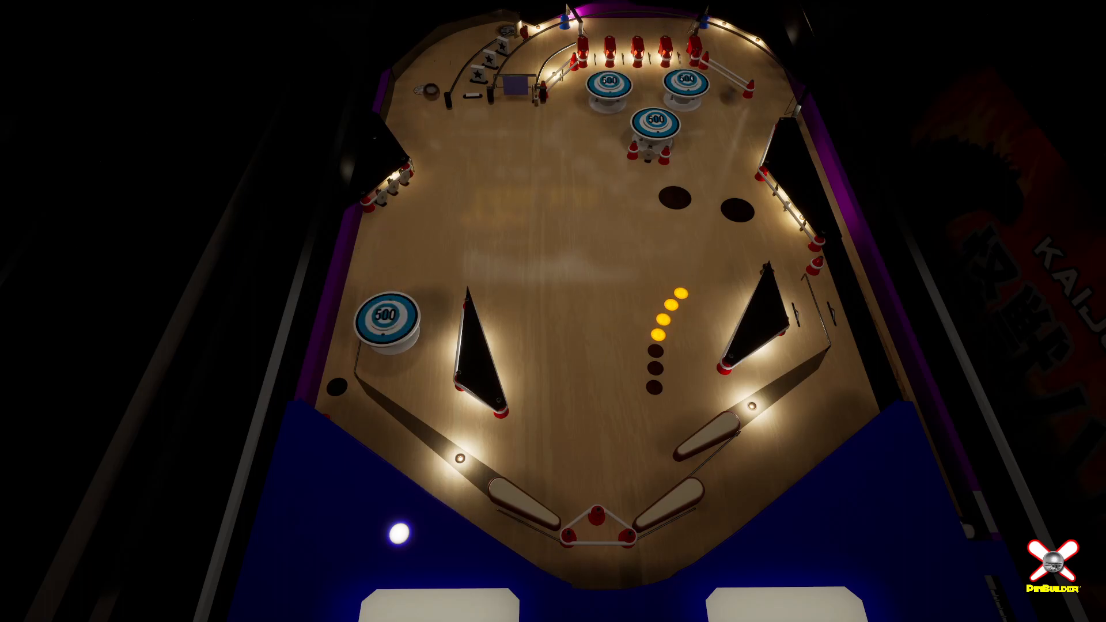
key(Shift_L)
key(Shift_R)
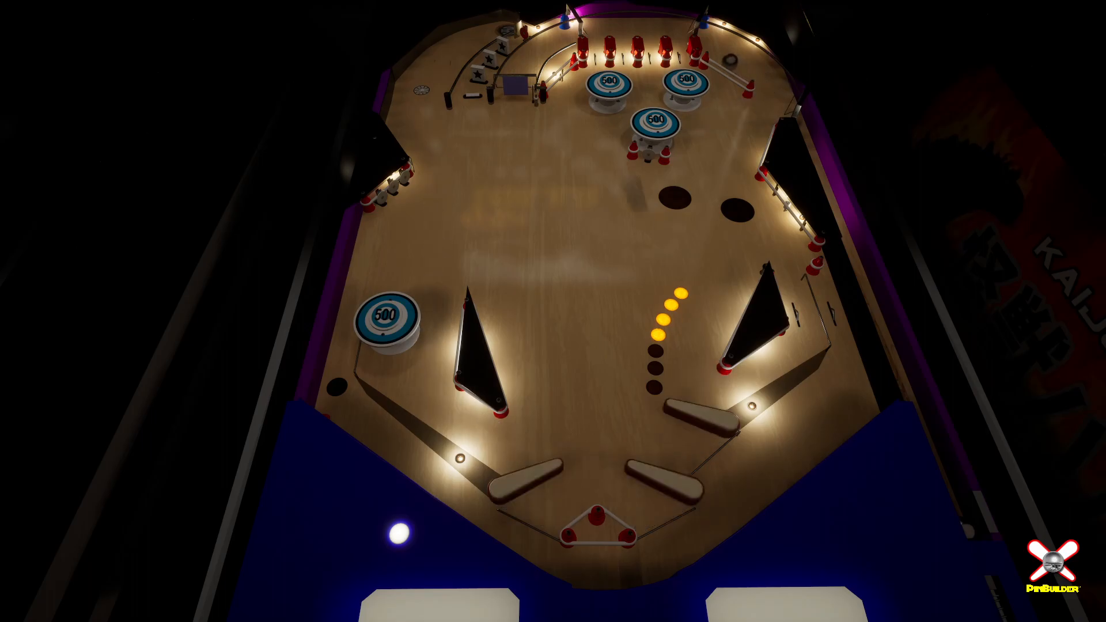
key(Shift_L)
key(Shift_R)
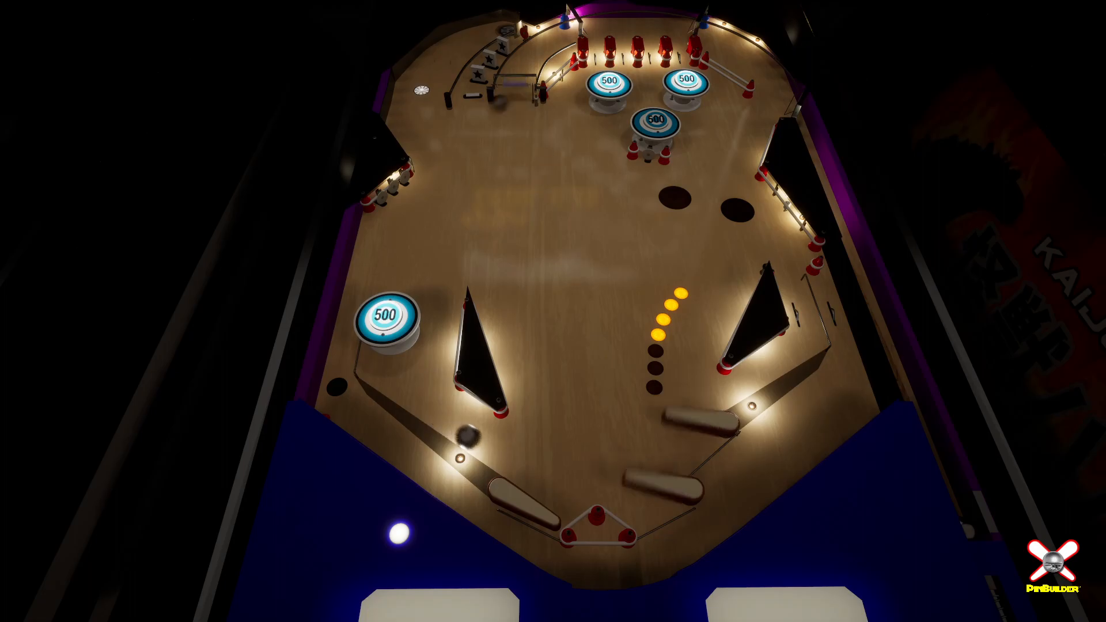
key(Shift_L)
key(Shift_R)
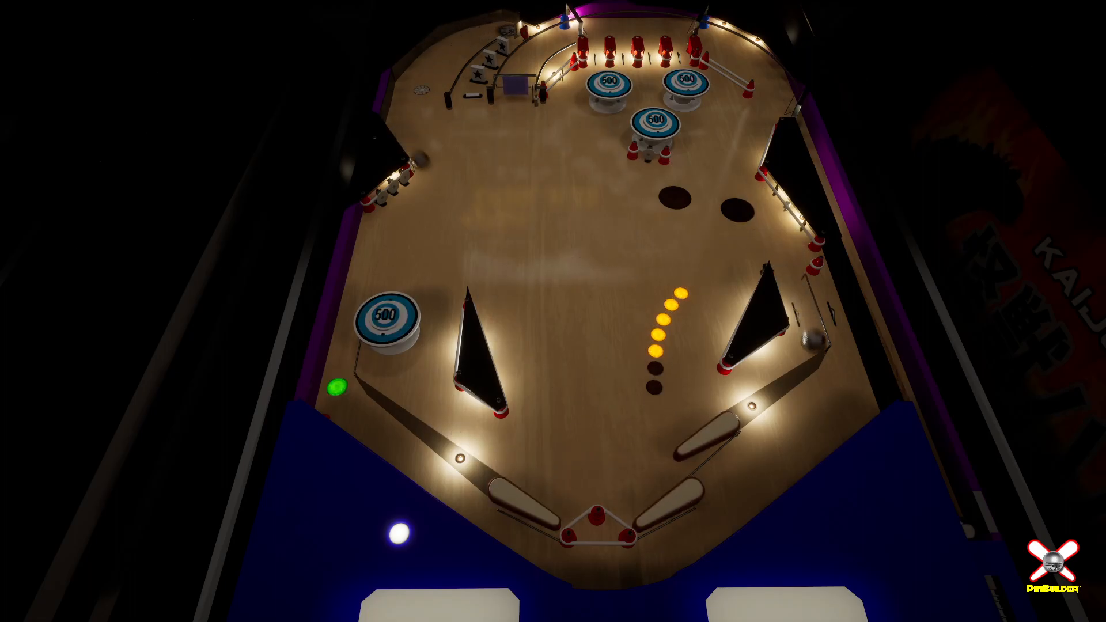
key(Shift_L)
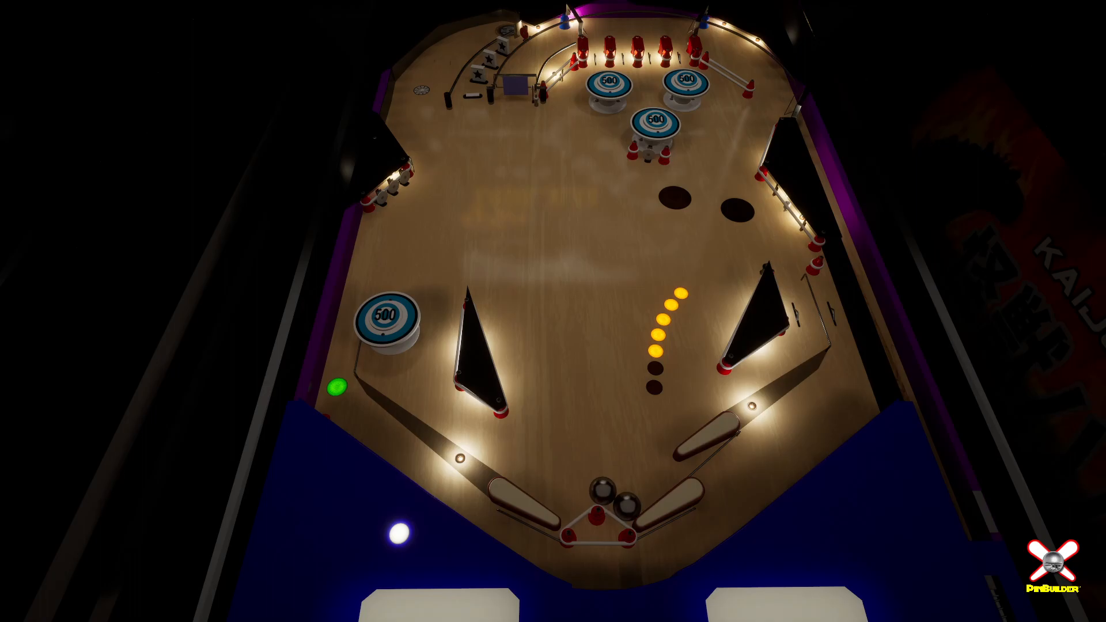
Step: End the play test, return to edit mode and view the flippers, slingshots and inserts on the playfield
key(Escape)
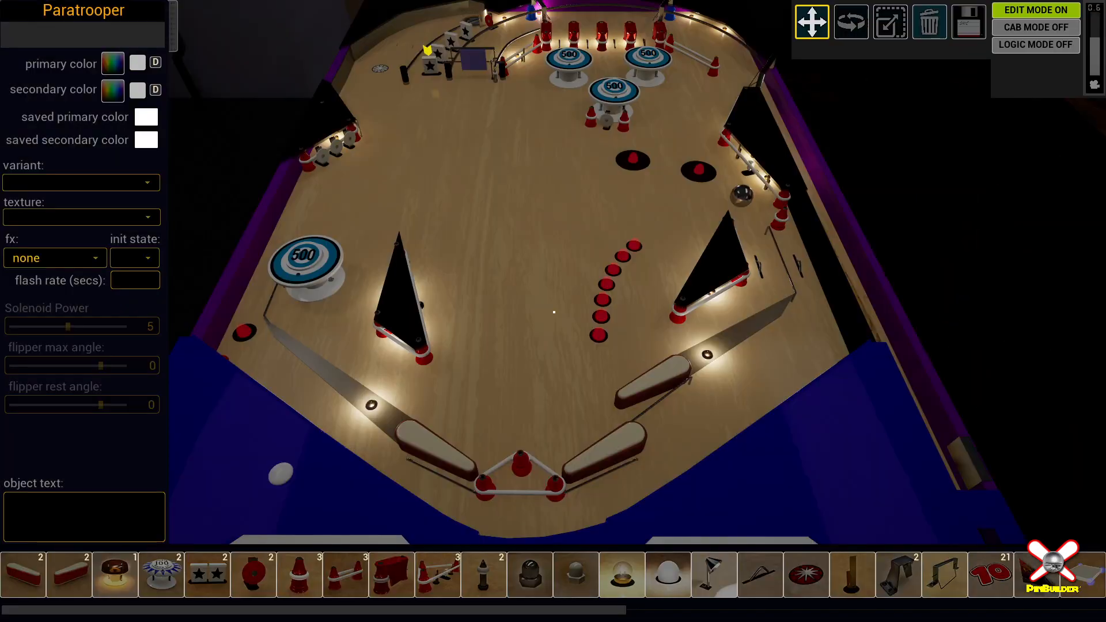
right_drag(527, 371, 409, 349)
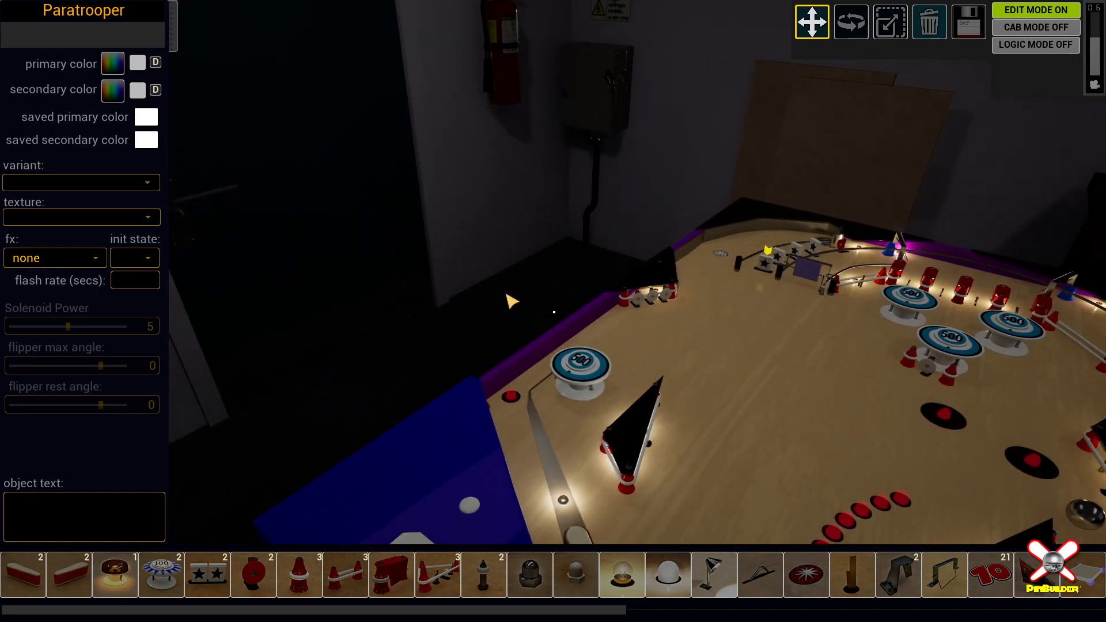
right_drag(554, 312, 772, 421)
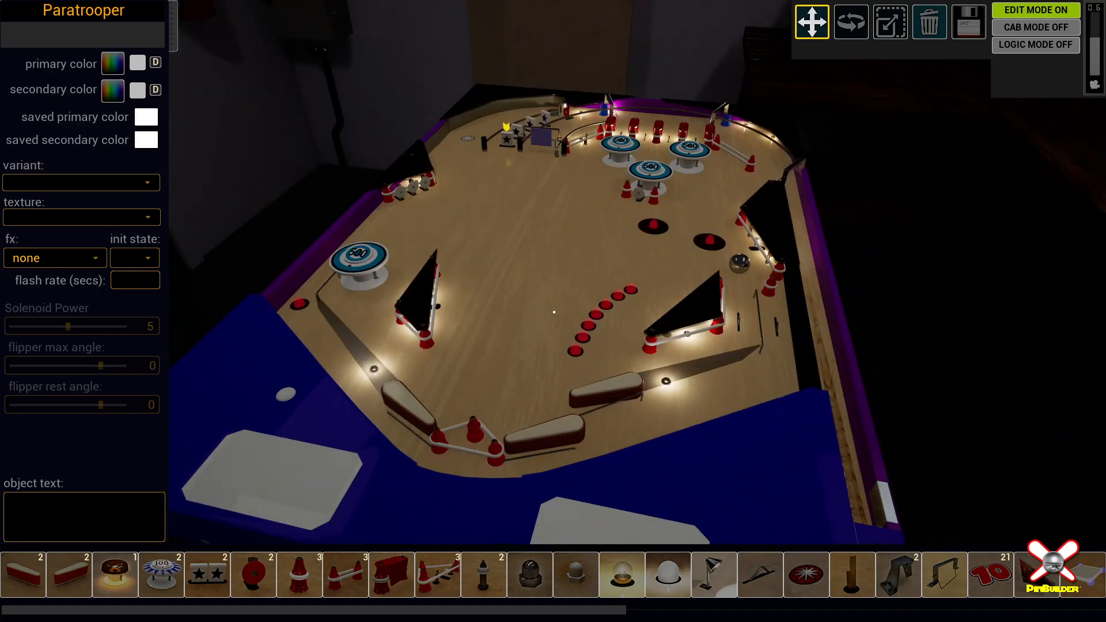
right_drag(554, 312, 557, 337)
key(w)
key(d)
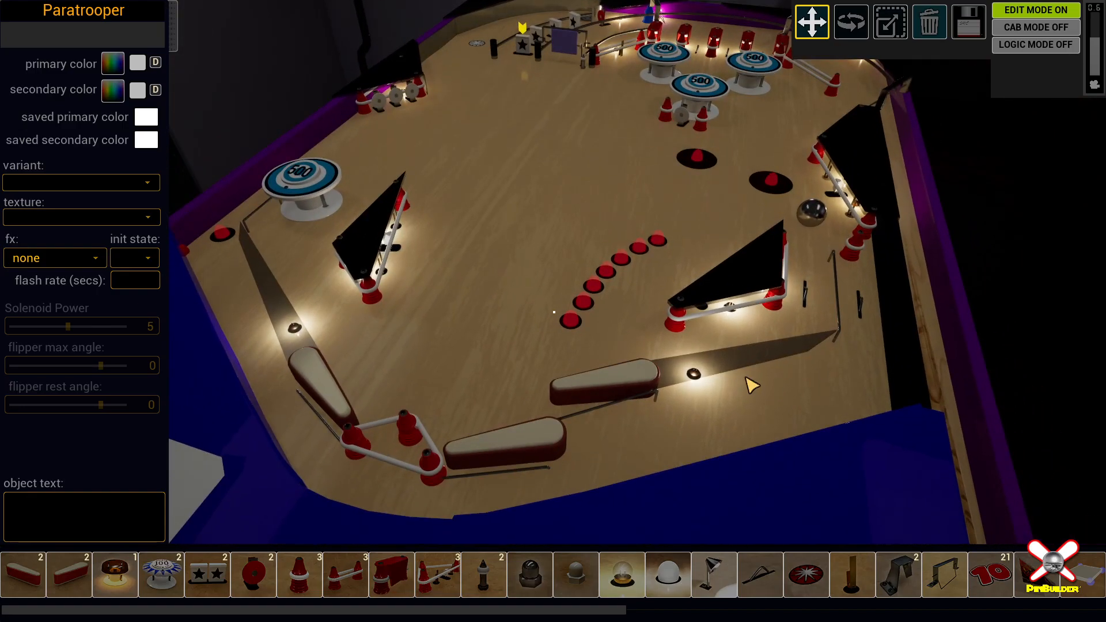
right_drag(780, 367, 795, 342)
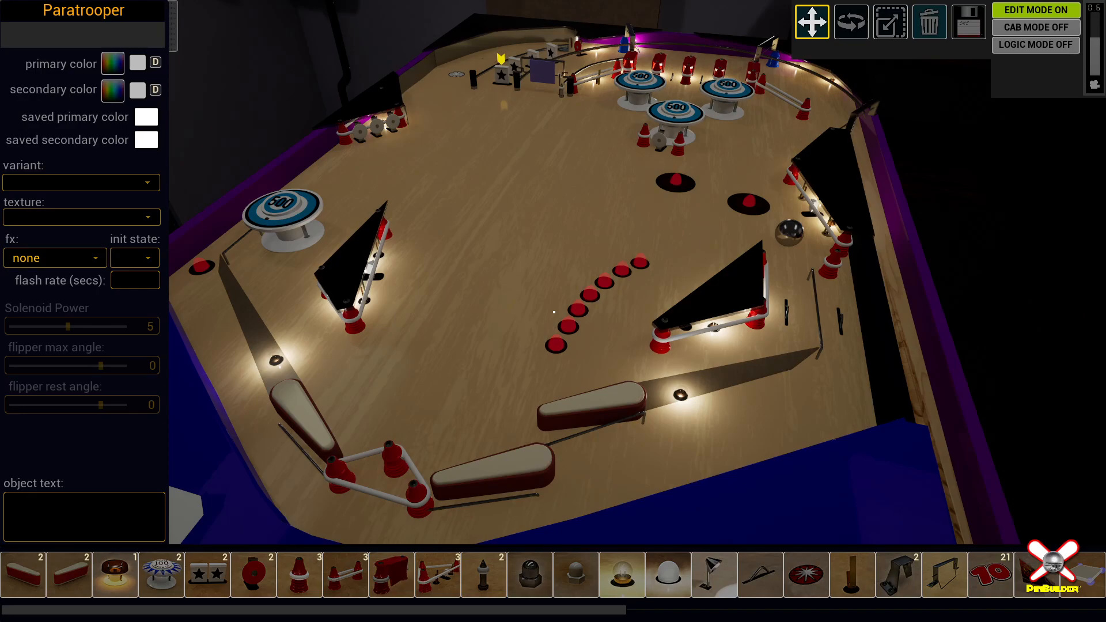
Step: Move the upper and lower outer corners of the black right slingshot plastic slightly outward over its posts
right_drag(651, 267, 700, 229)
key(w)
scroll(651, 266, down, 4)
key(w)
key(q)
scroll(630, 225, up, 1)
key(q)
key(d)
key(w)
key(w)
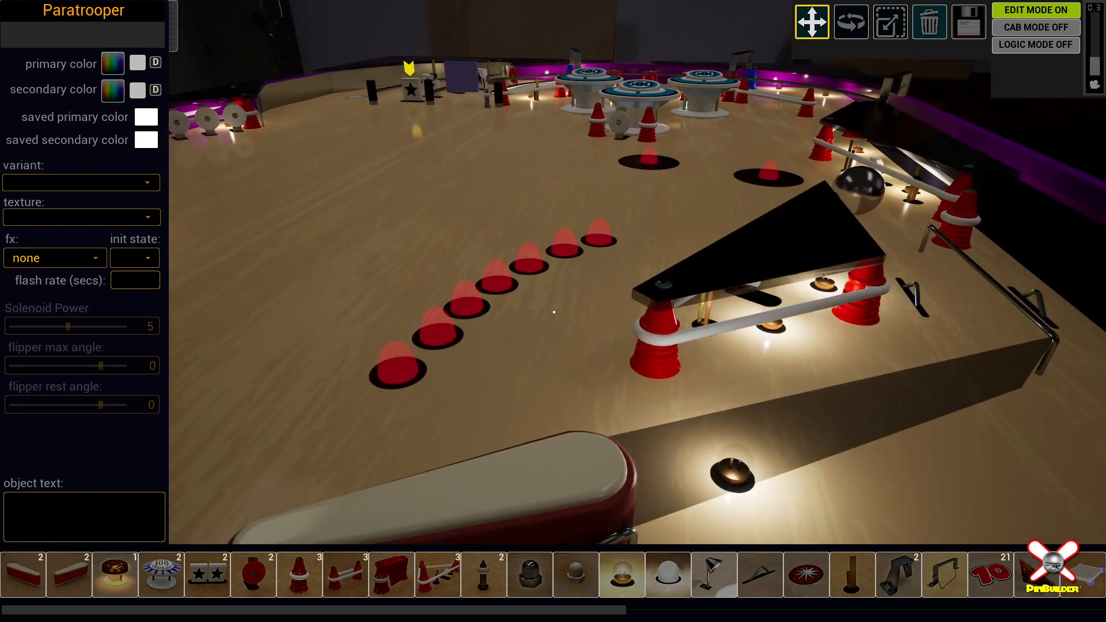
key(d)
key(w)
right_drag(554, 312, 550, 328)
right_drag(641, 282, 652, 268)
key(d)
key(w)
click(684, 291)
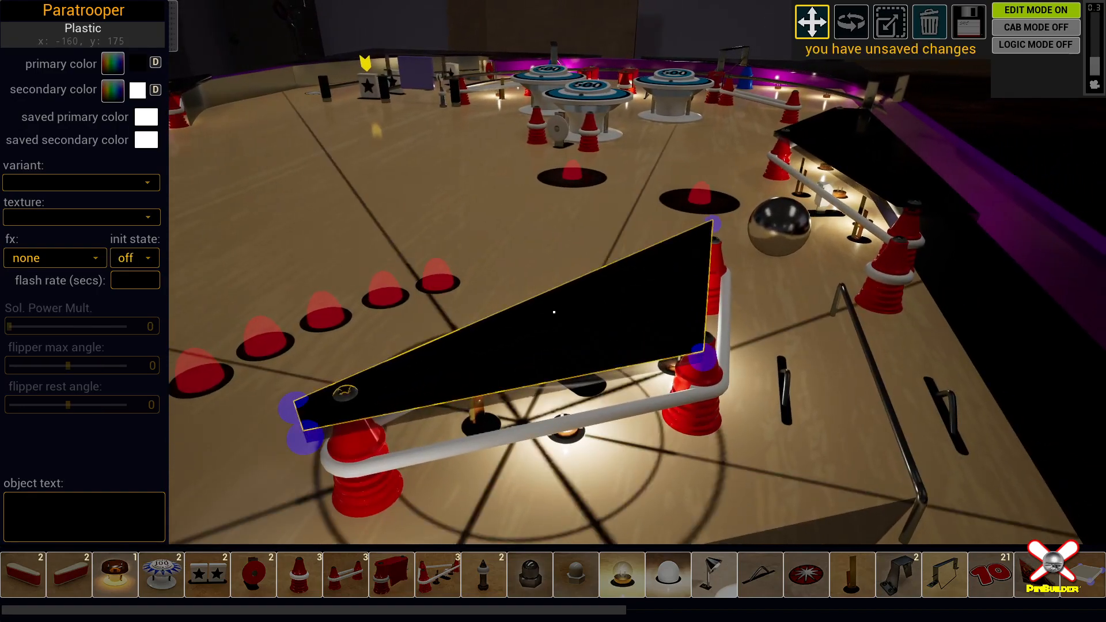
drag(715, 221, 722, 217)
drag(710, 371, 718, 365)
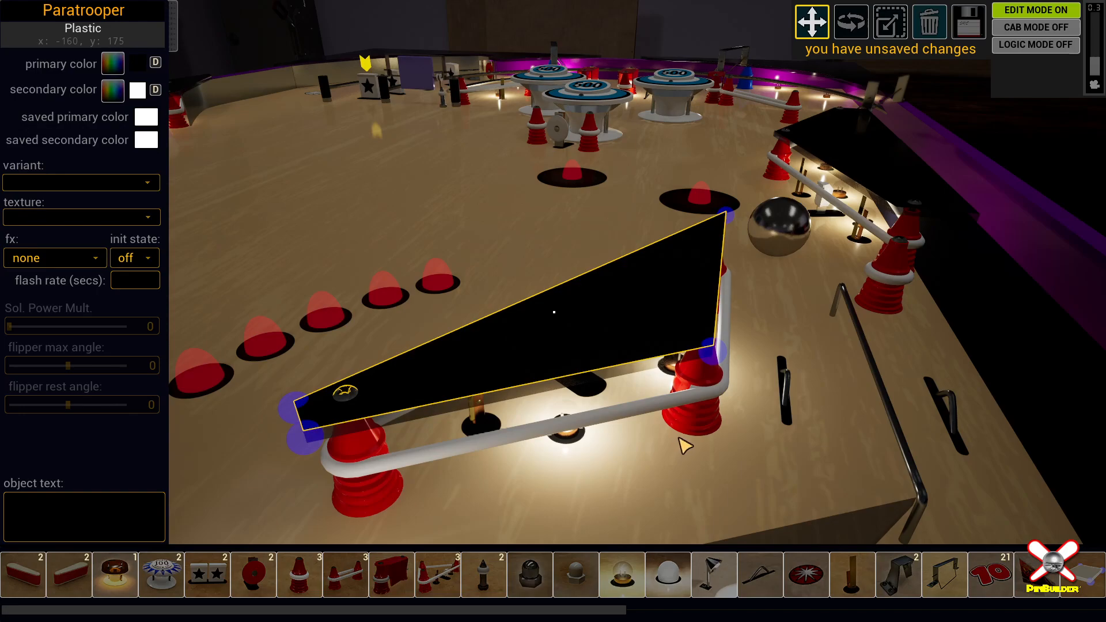
Step: Examine the resting ball and the rubber-ringed posts along the playfield's right side, from above and at ball level
right_drag(676, 445, 738, 438)
key(a)
key(e)
right_drag(554, 313, 628, 293)
key(e)
key(d)
scroll(554, 312, down, 1)
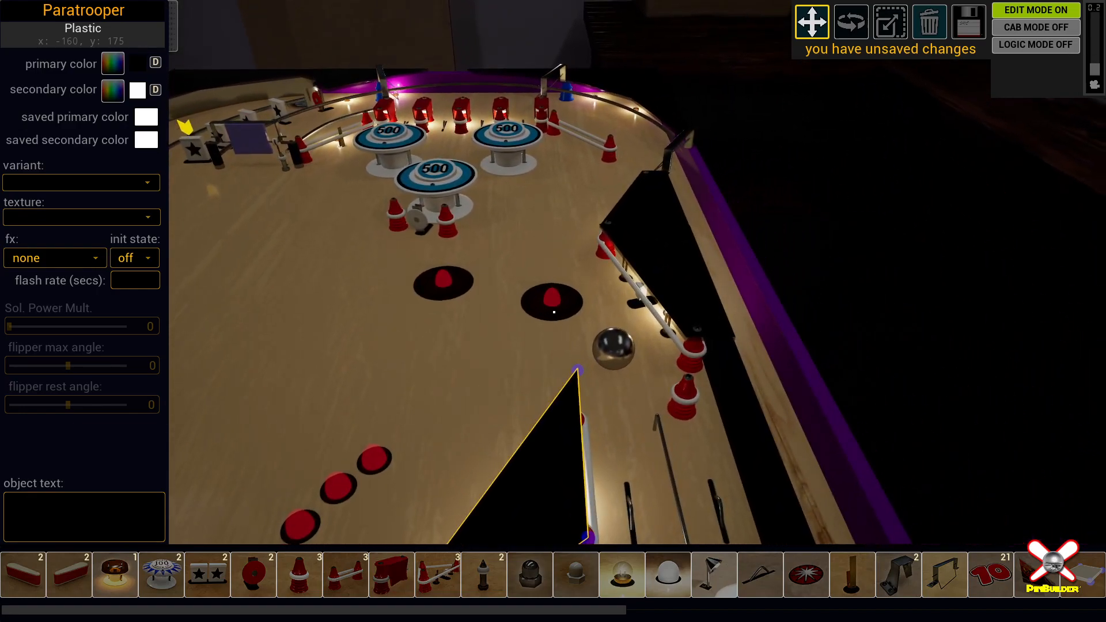
mouse_move(554, 312)
right_down()
mouse_move(572, 224)
mouse_move(600, 216)
mouse_move(555, 315)
mouse_move(529, 341)
mouse_move(556, 284)
mouse_move(572, 202)
mouse_move(547, 280)
mouse_move(535, 266)
mouse_move(564, 316)
mouse_move(543, 321)
mouse_move(562, 315)
right_up()
key(q)
key(d)
key(w)
key(w)
scroll(554, 312, down, 1)
key(w)
key(w)
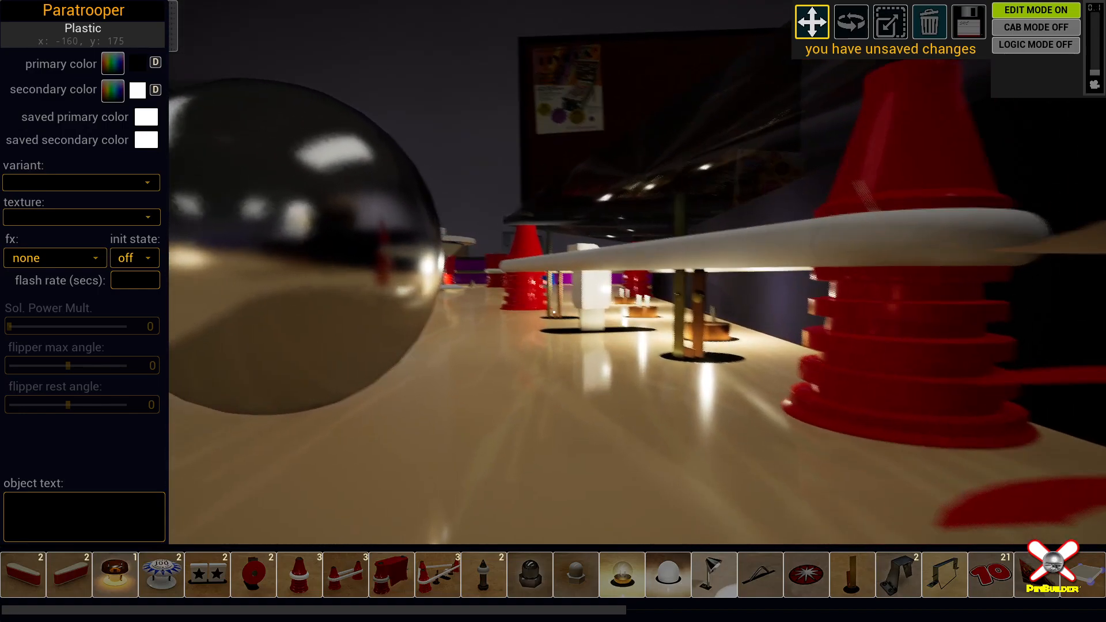
Step: Examine the right-side posts, rubbers and pop bumpers at ball level while travelling up the playfield
key(w)
mouse_move(554, 312)
right_down()
mouse_move(518, 322)
mouse_move(537, 309)
right_up()
key(w)
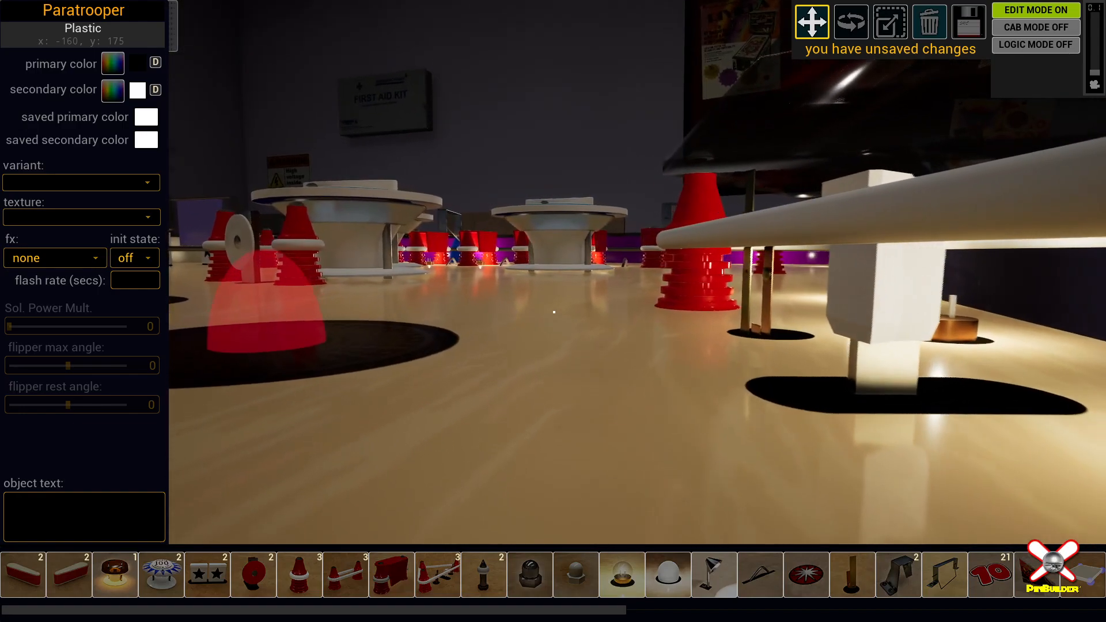
key(w)
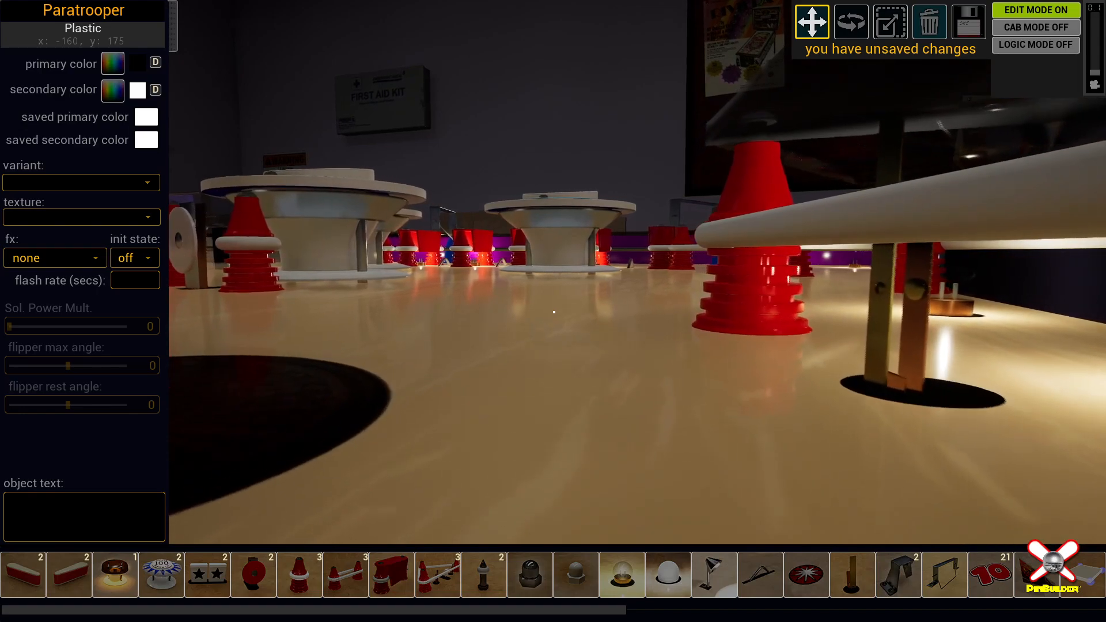
key(w)
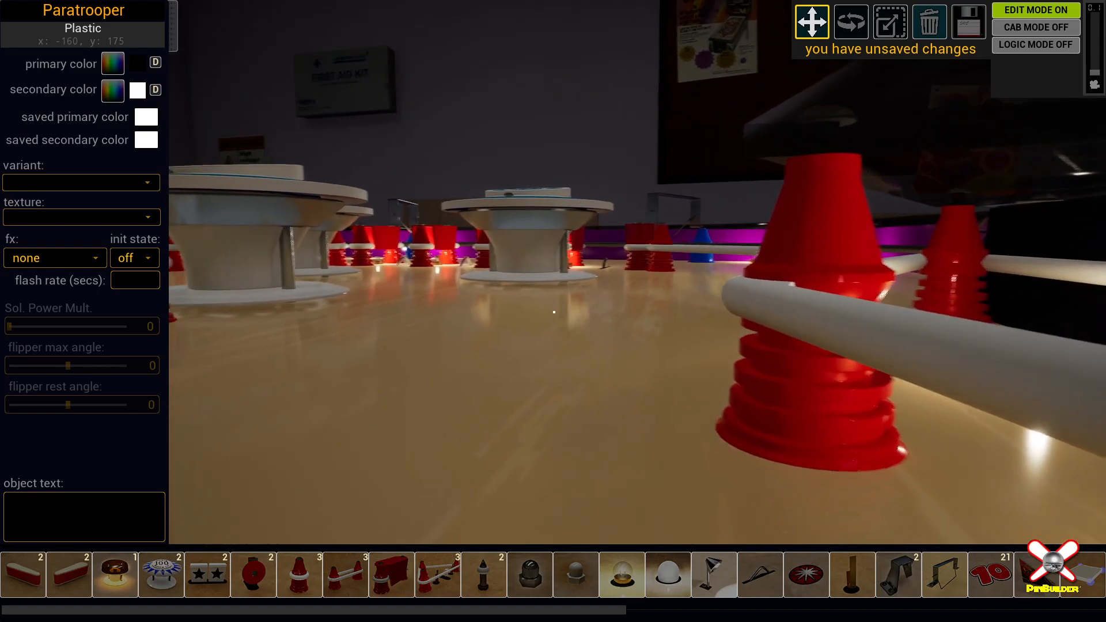
key(a)
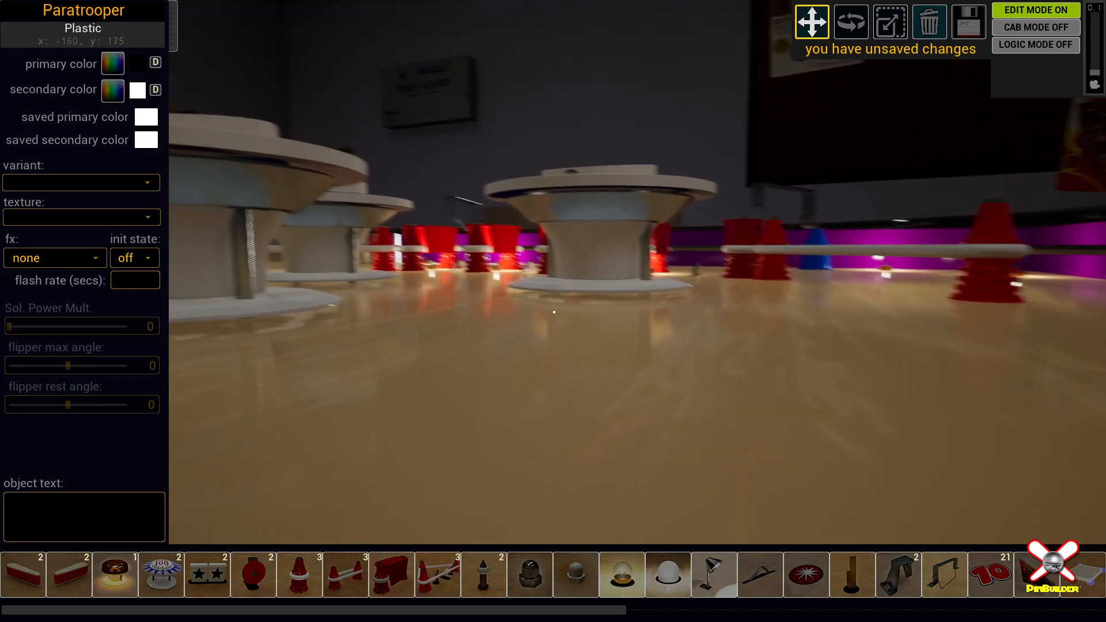
key(w)
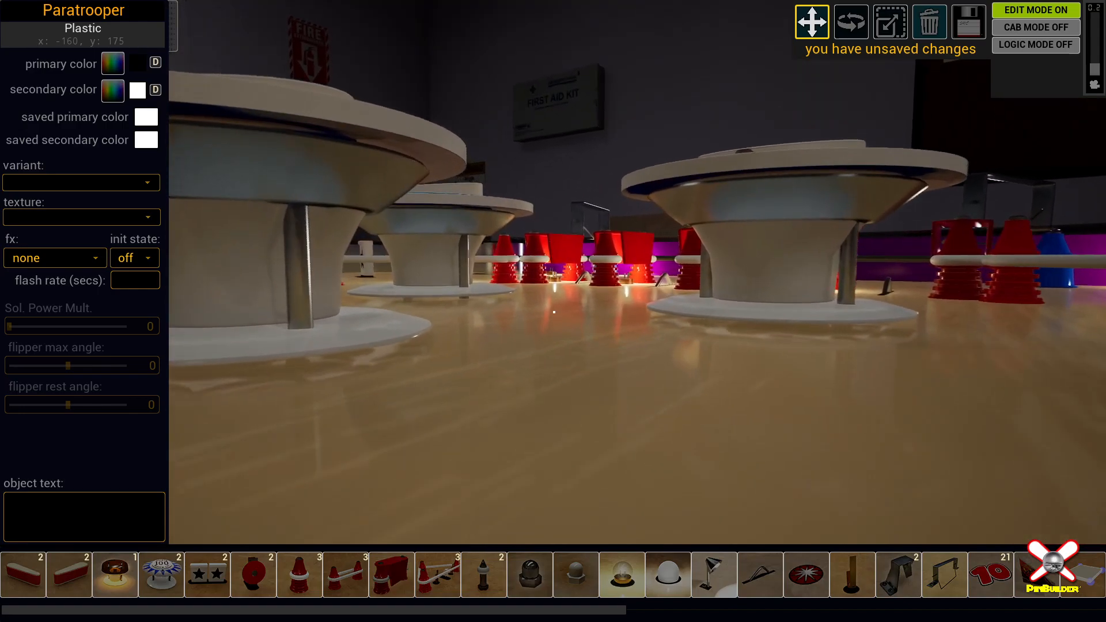
key(w)
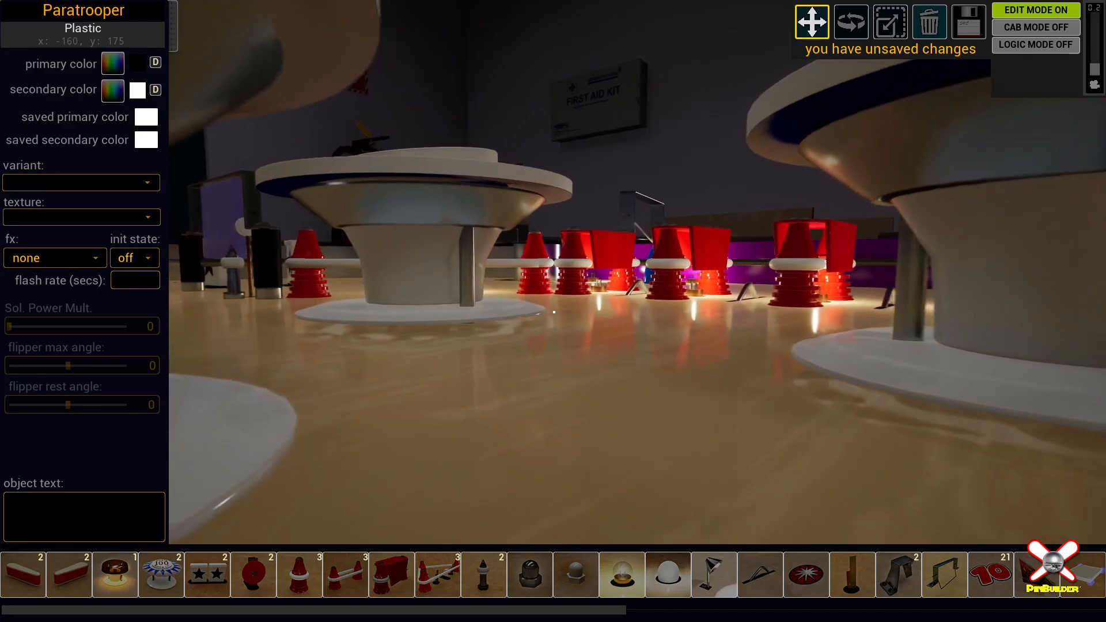
Step: Inspect the red posts, rollover lanes, lit bulbs and blue post along the top of the playfield at ball level
key(w)
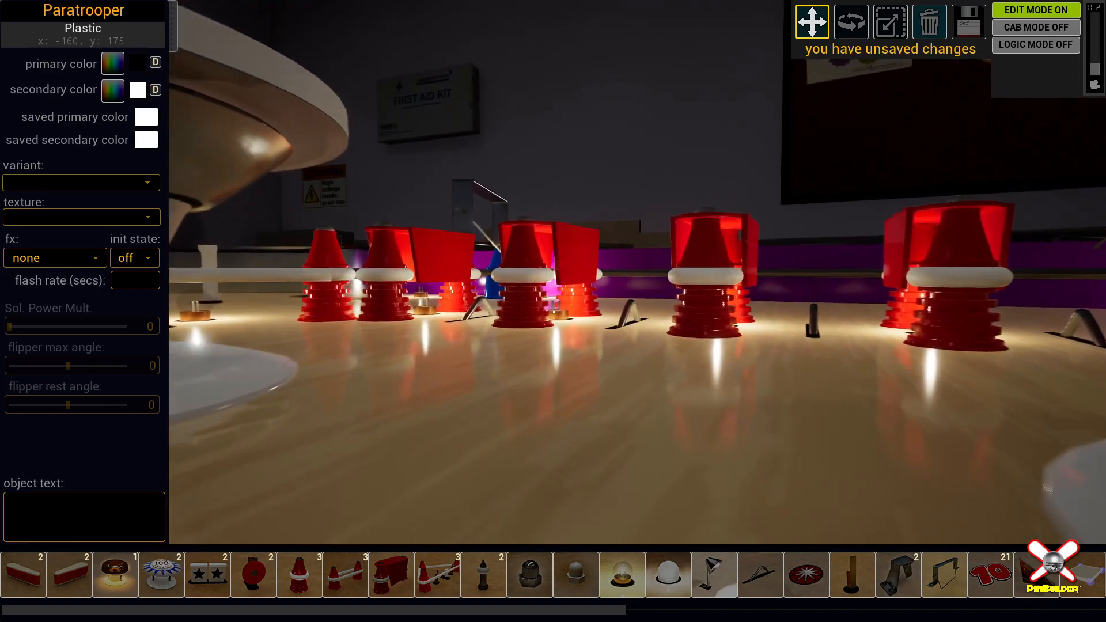
key(w)
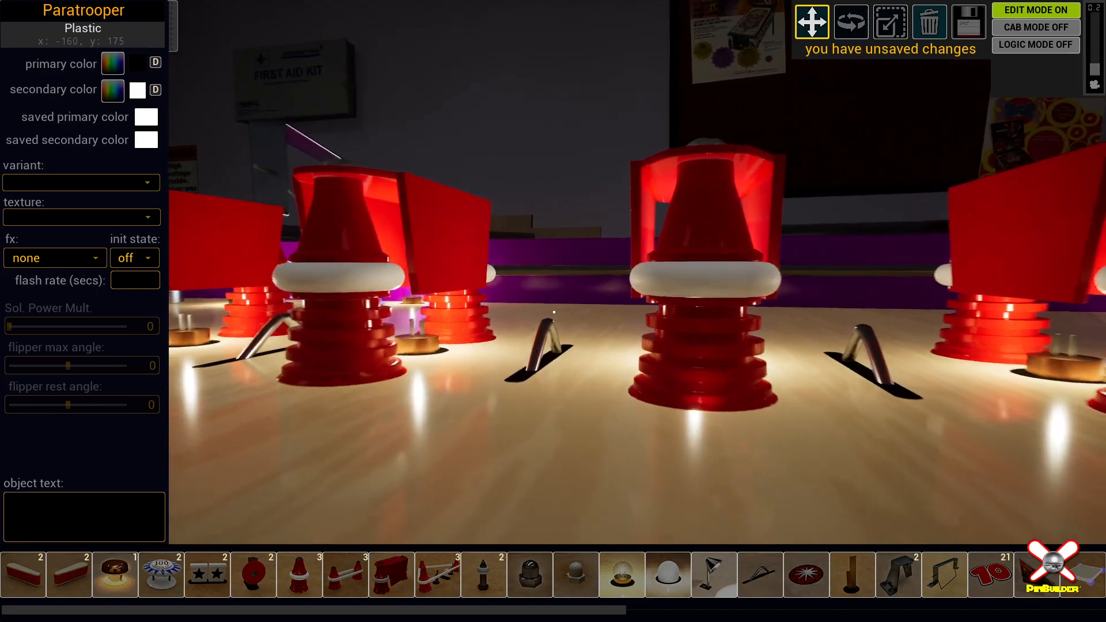
key(w)
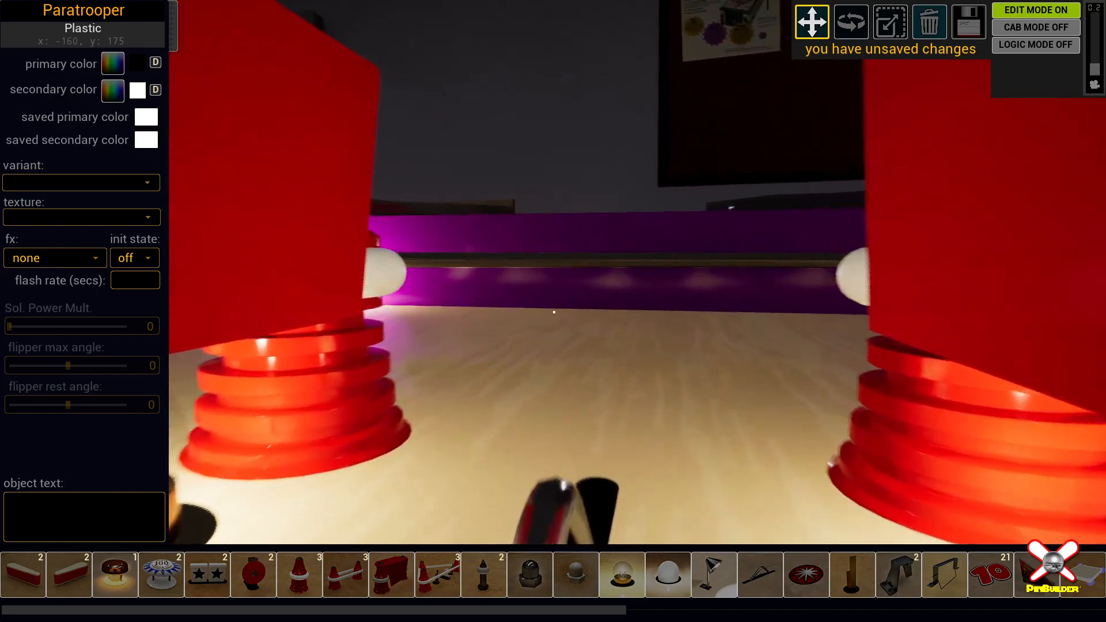
key(w)
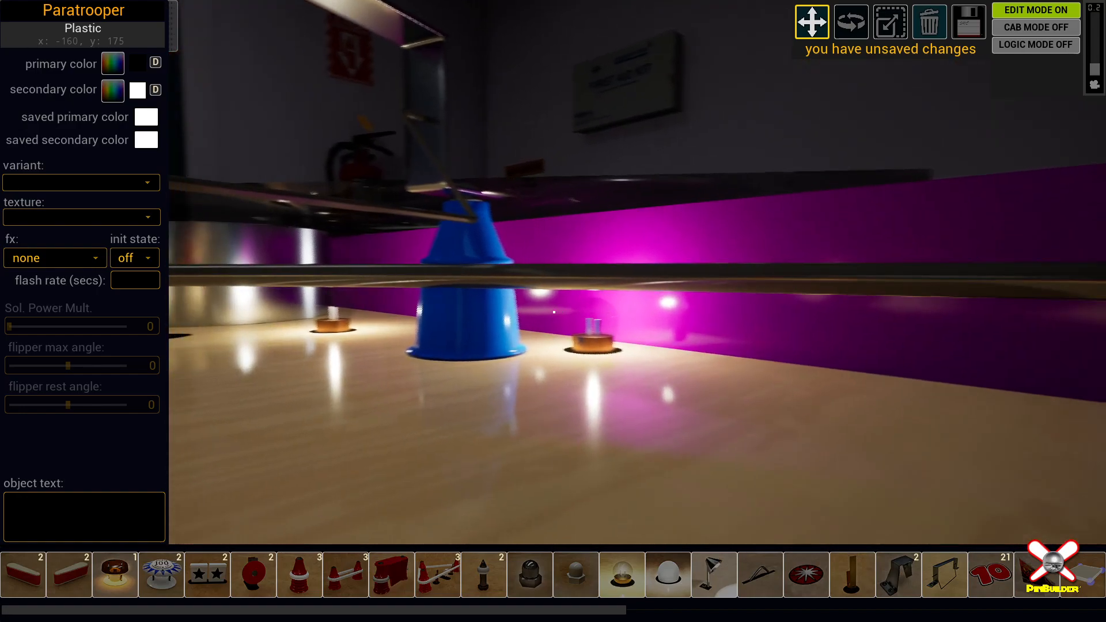
key(w)
key(w)
key(w)
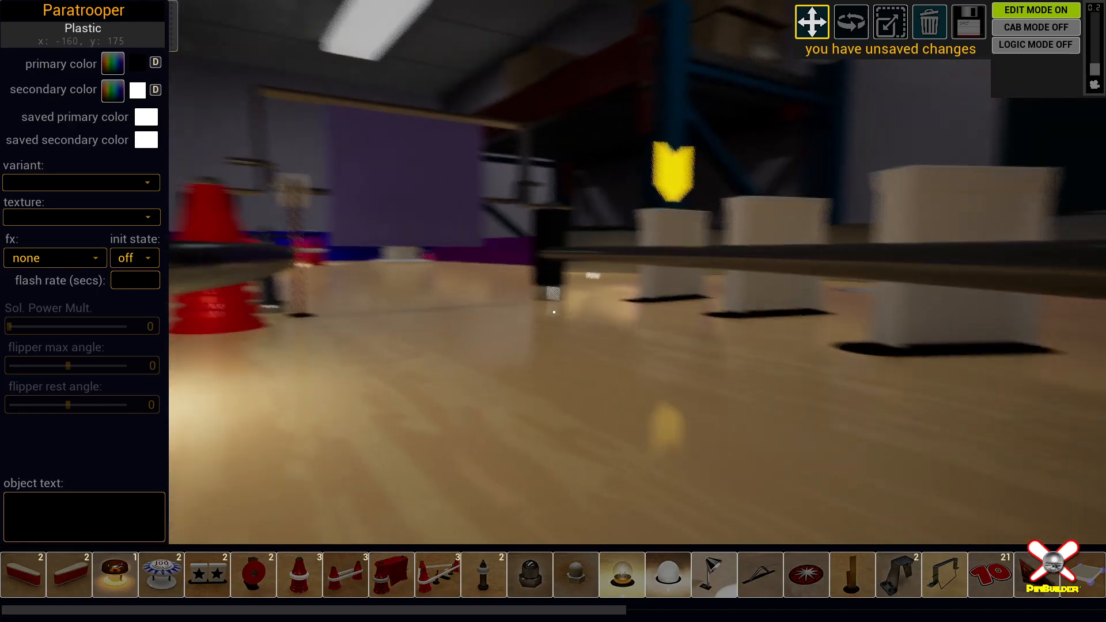
Step: Examine the star drop targets from the front and back, together with the neighbouring black posts and hanging purple panel
key(w)
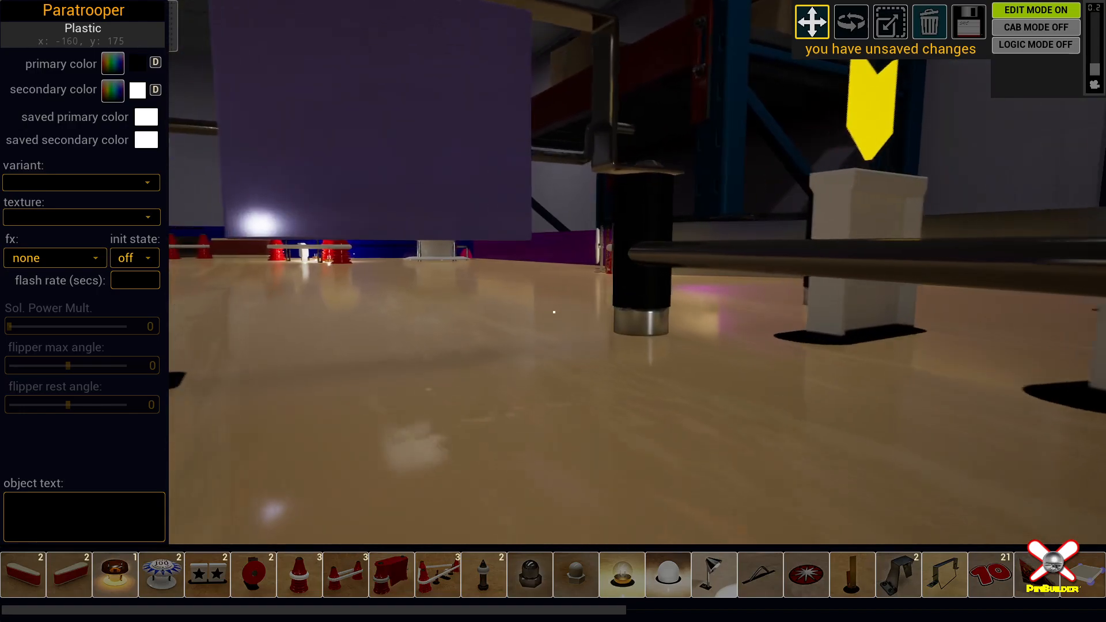
key(w)
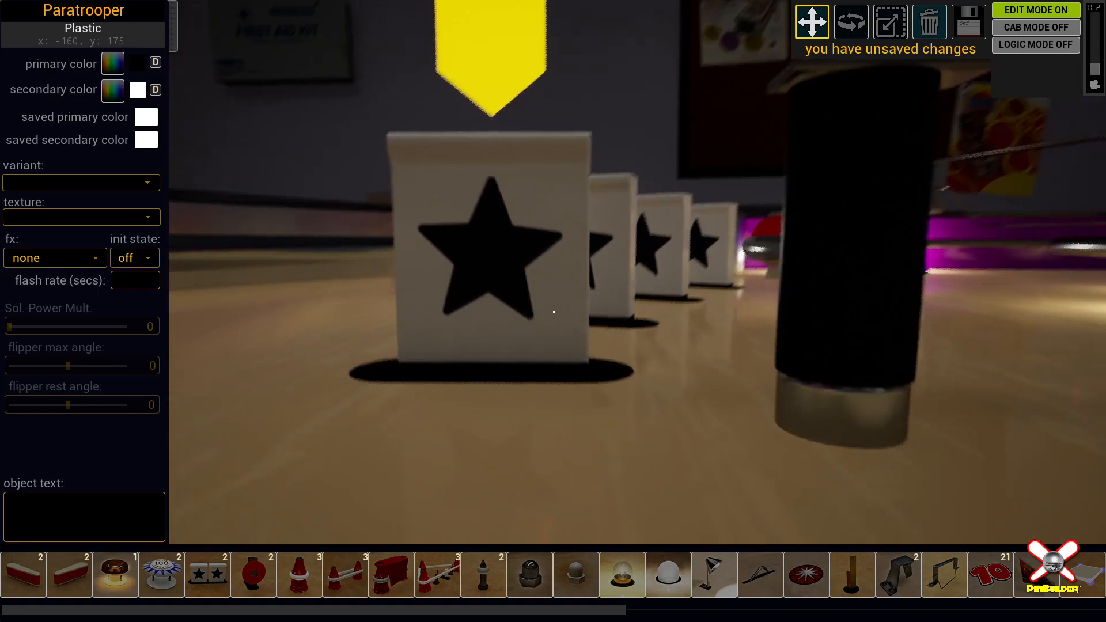
key(w)
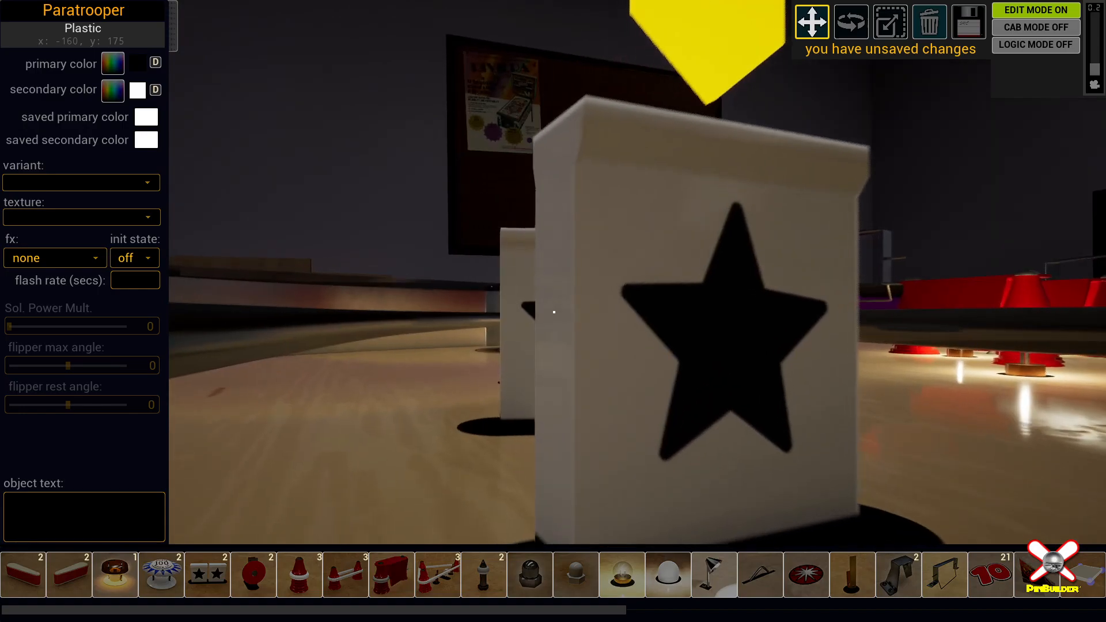
key(w)
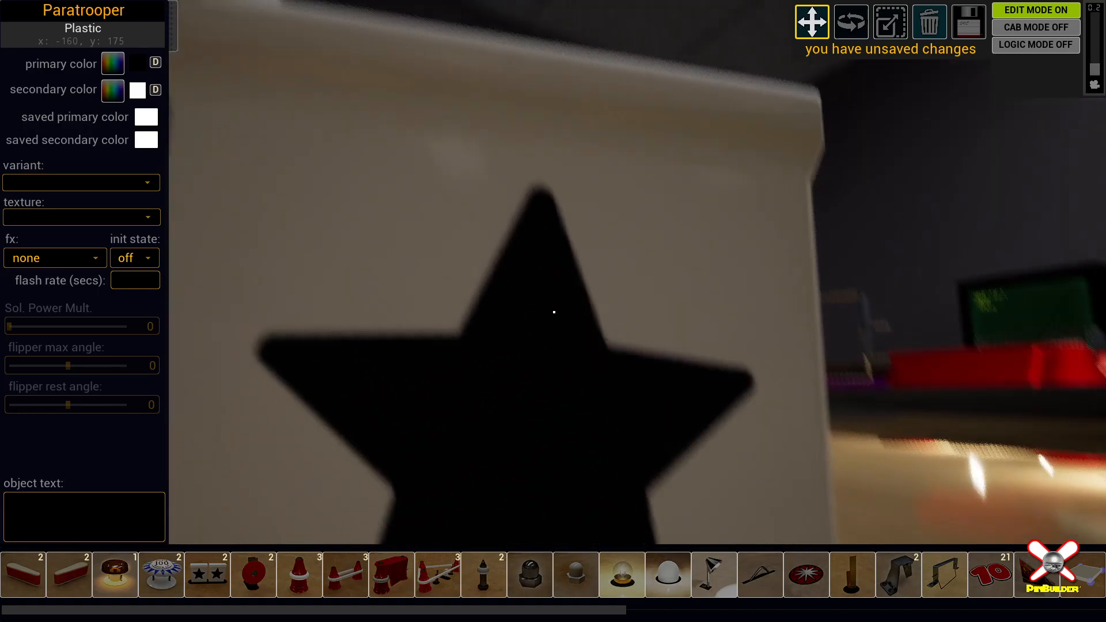
key(w)
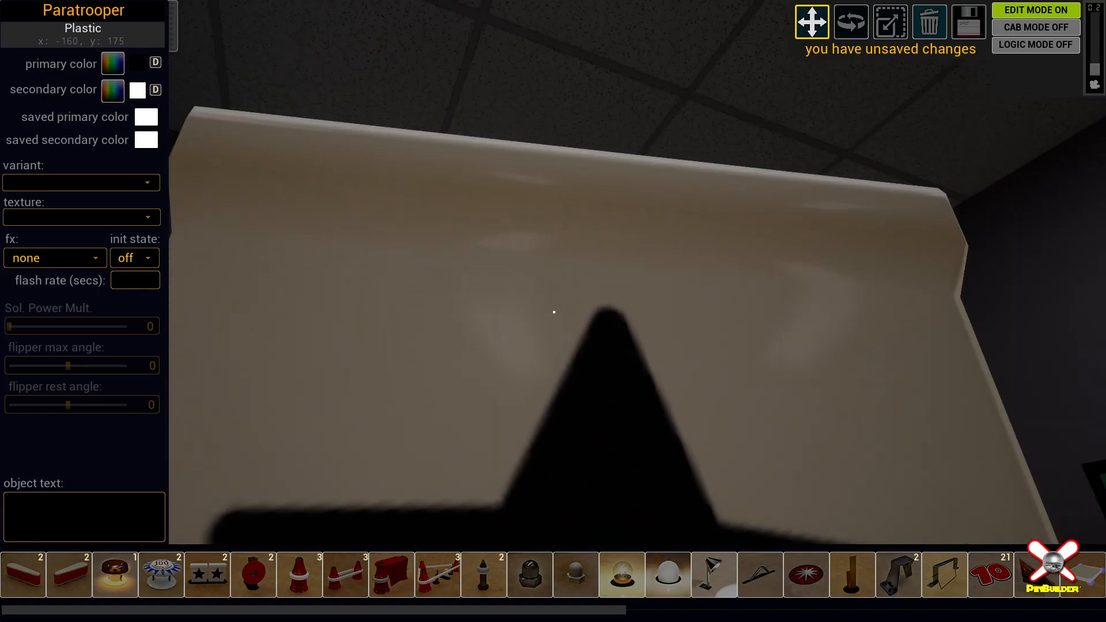
key(w)
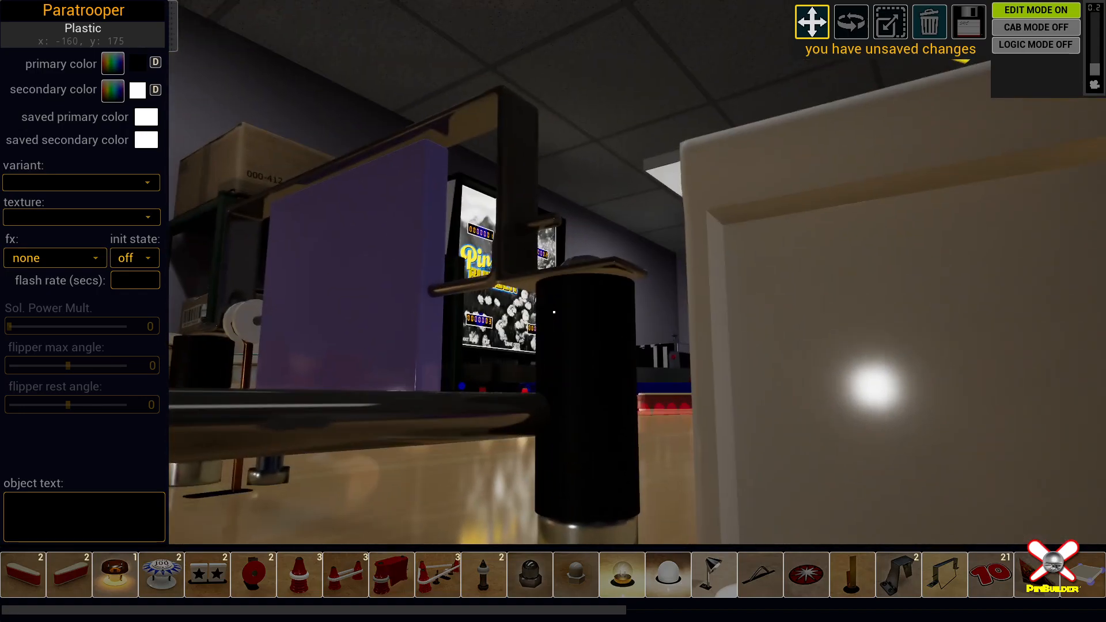
key(w)
key(w)
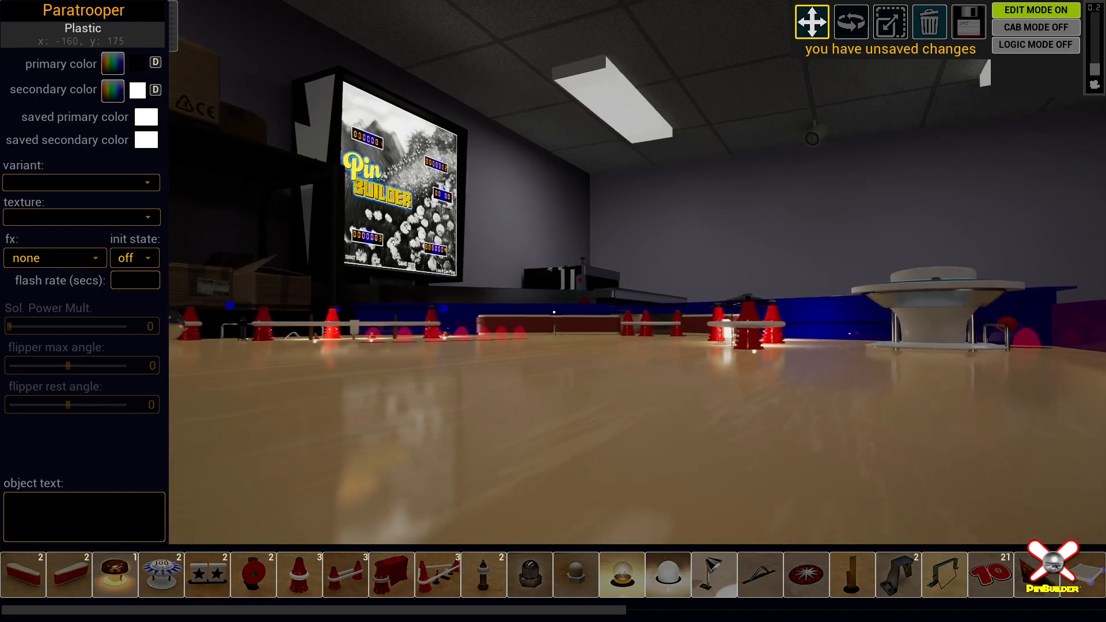
Step: Inspect the round standup targets on the left side and the lower-left 500 bumper up close
key(w)
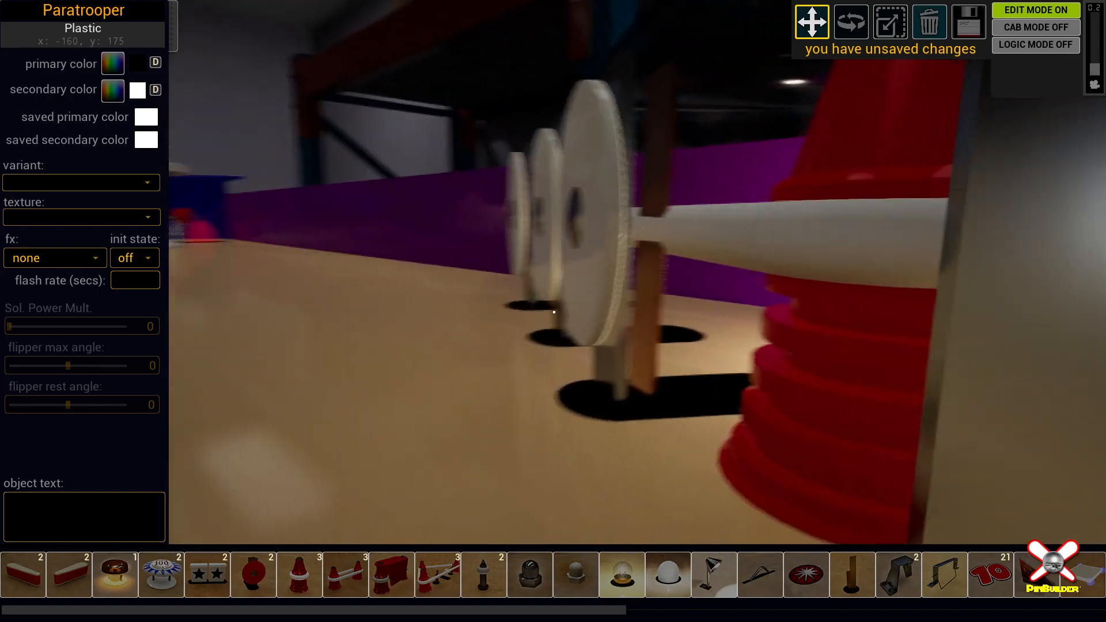
key(w)
key(d)
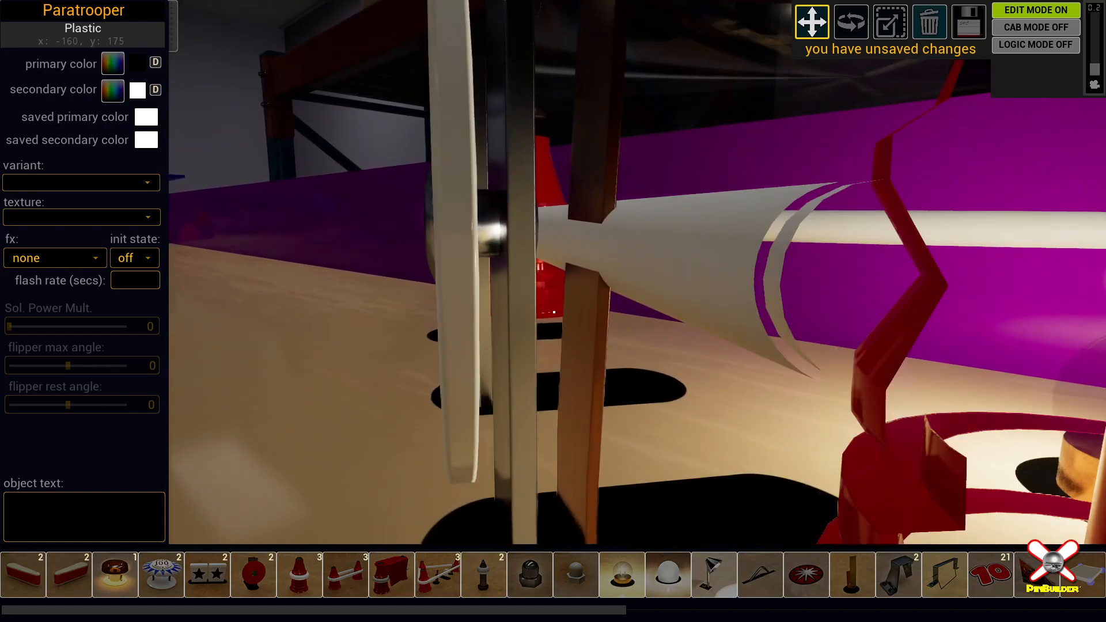
key(w)
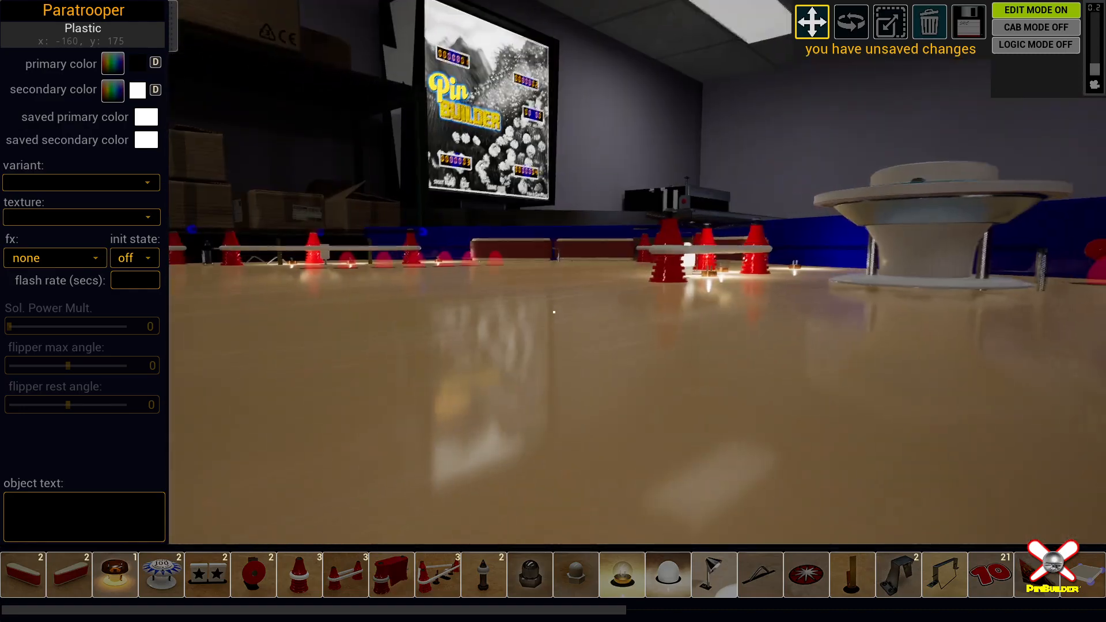
key(w)
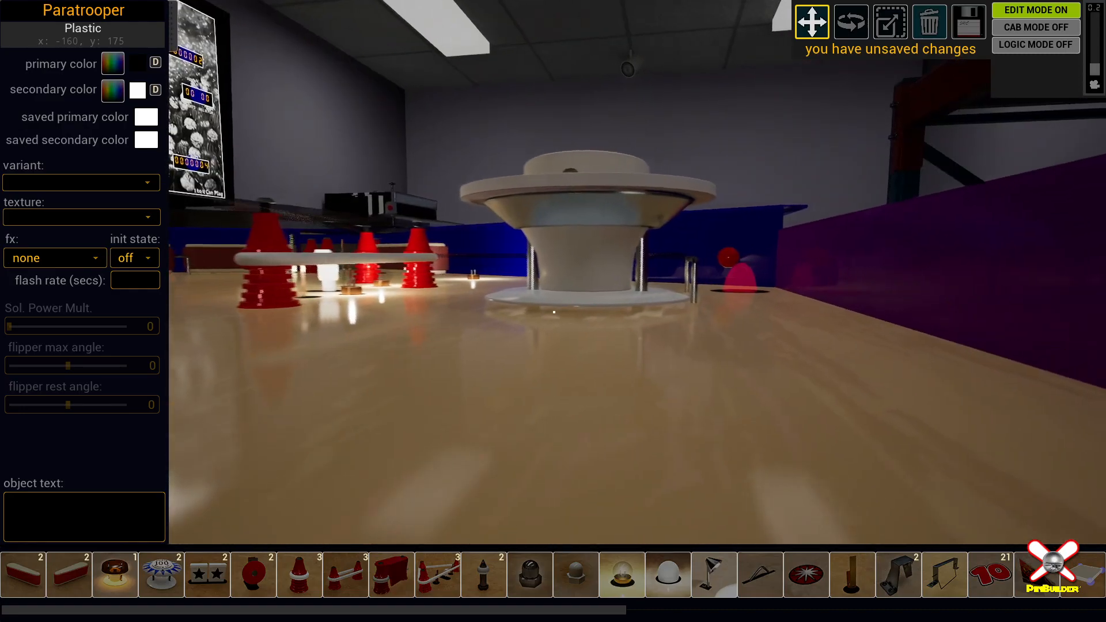
key(w)
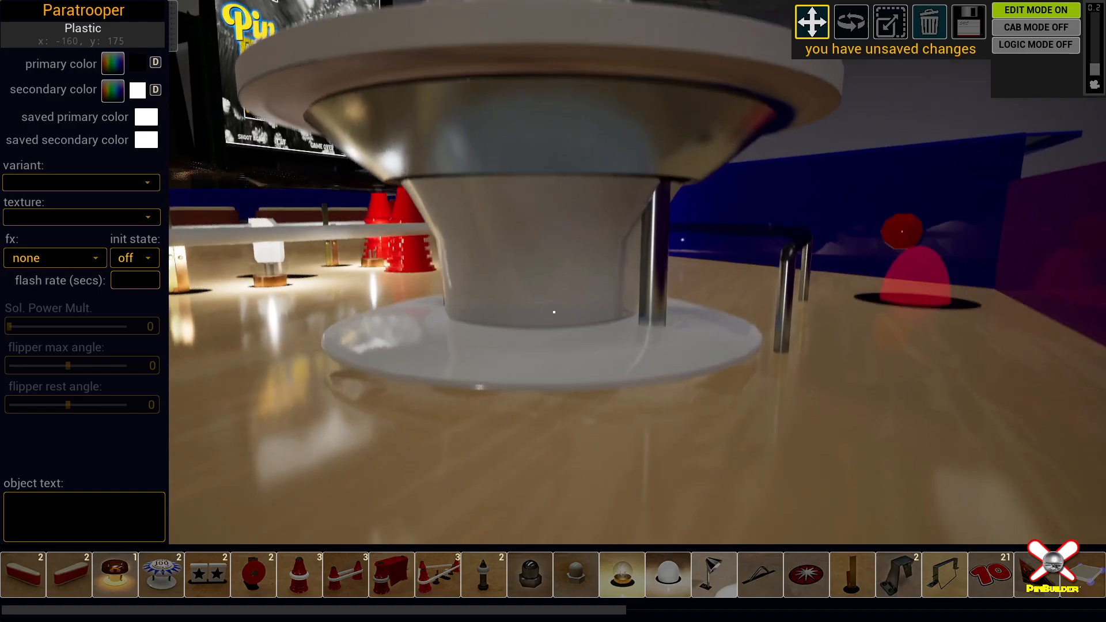
key(e)
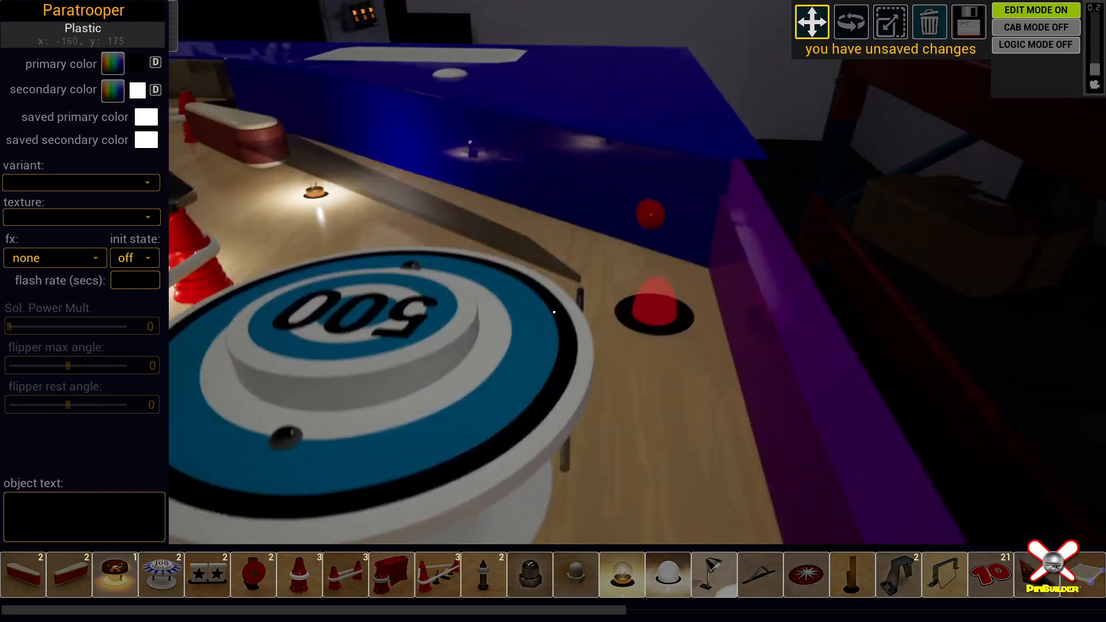
Step: View the whole playfield from above, from the drop targets and upper bumpers down to the flippers and slingshots
key(w)
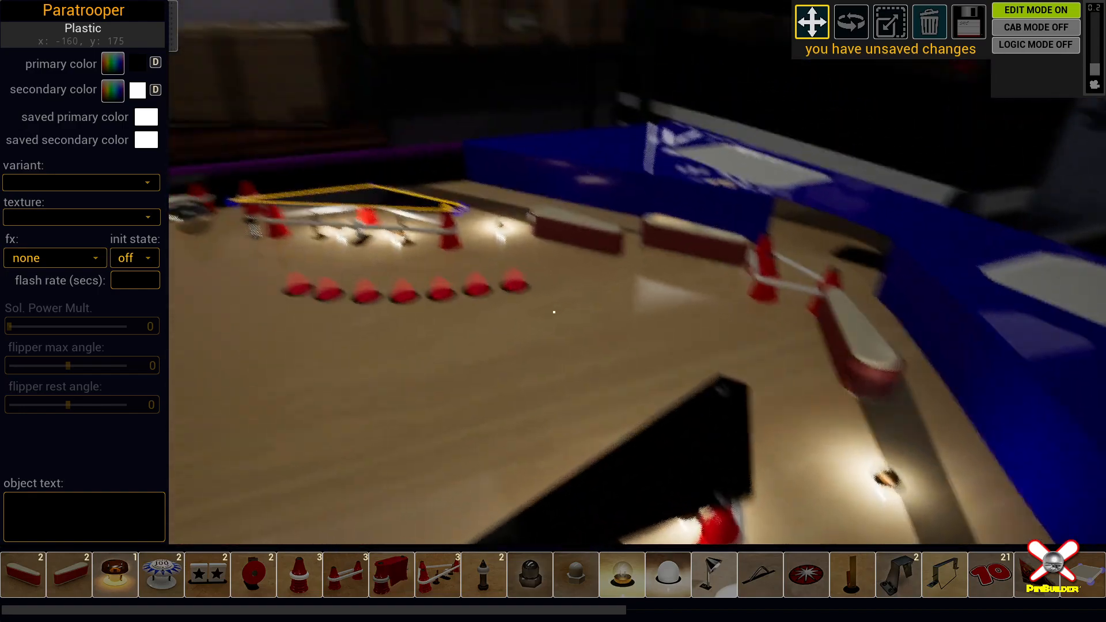
key(w)
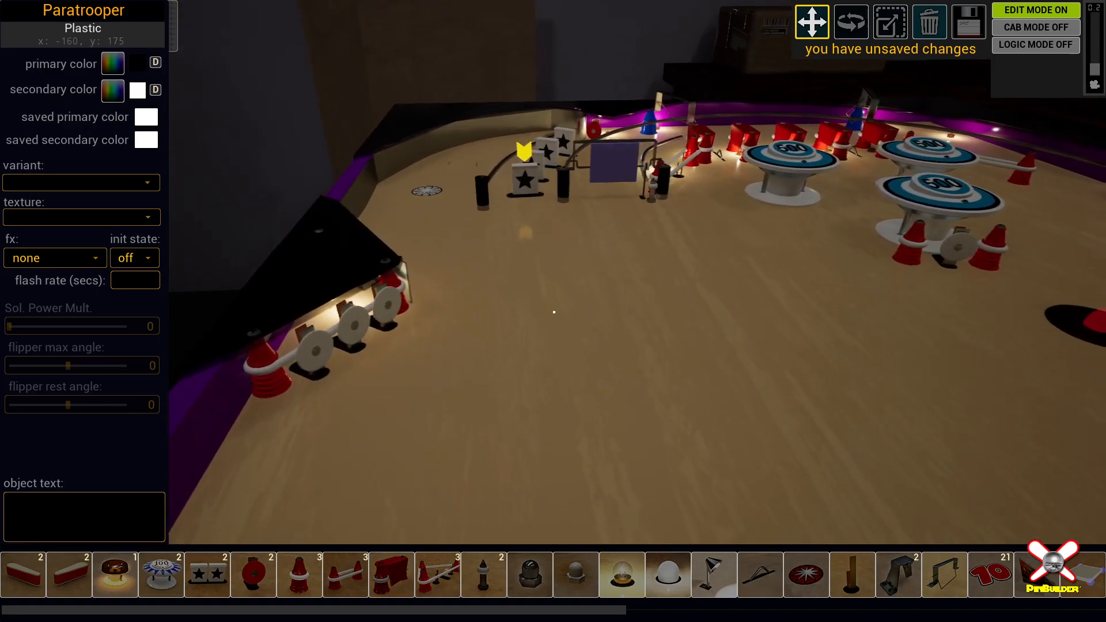
key(s)
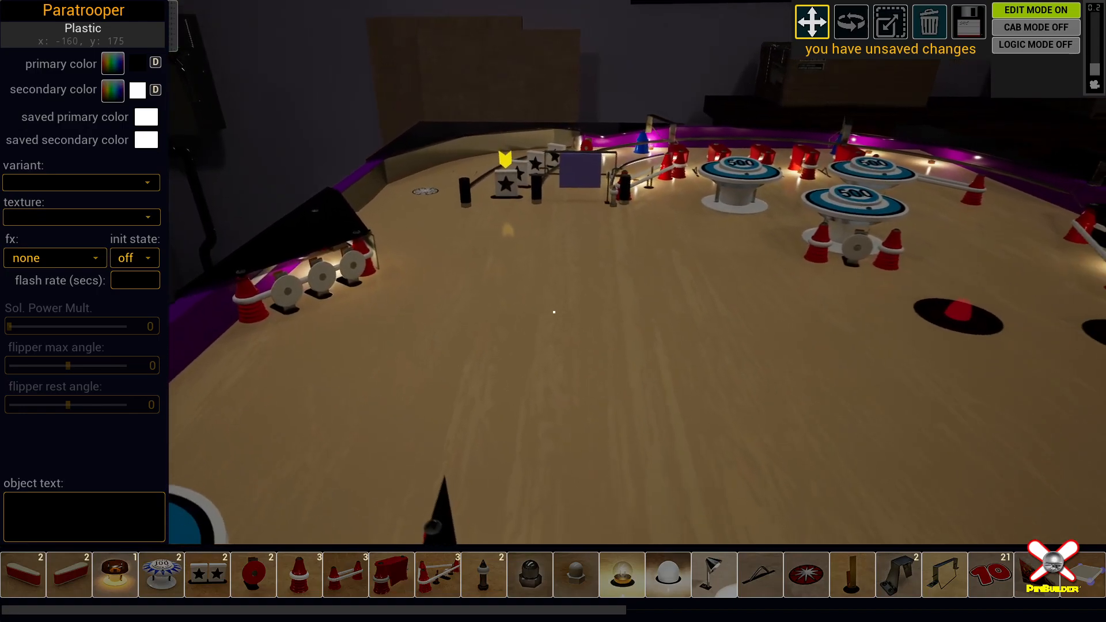
key(s)
right_drag(554, 311, 554, 403)
right_drag(553, 312, 579, 369)
scroll(554, 311, down, 10)
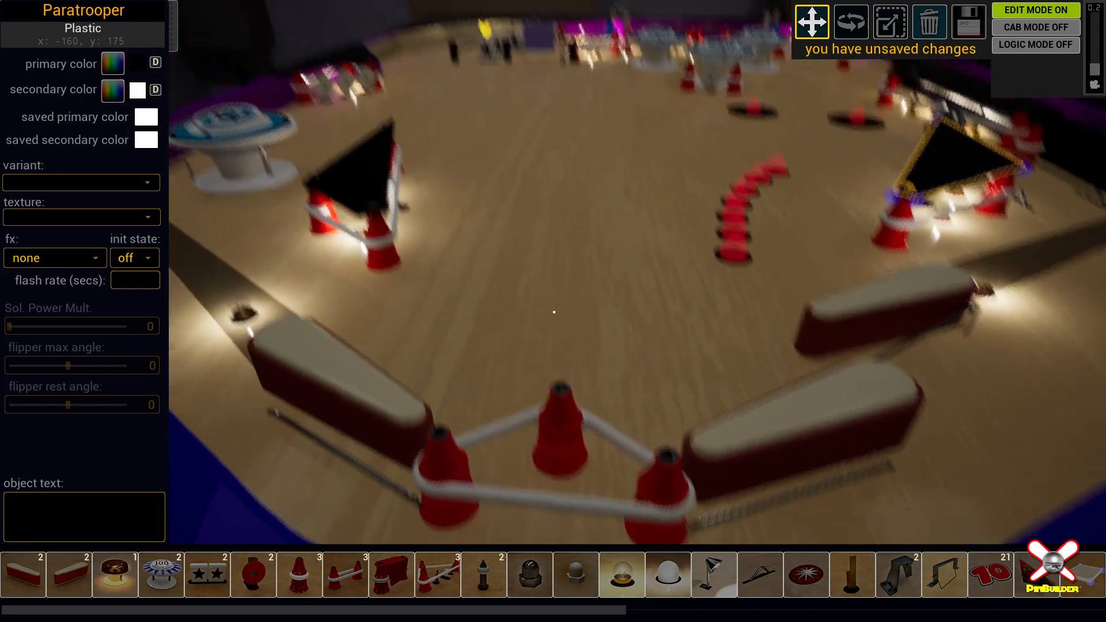
mouse_move(553, 312)
right_down()
mouse_move(519, 314)
mouse_move(553, 330)
right_up()
right_drag(675, 424, 675, 445)
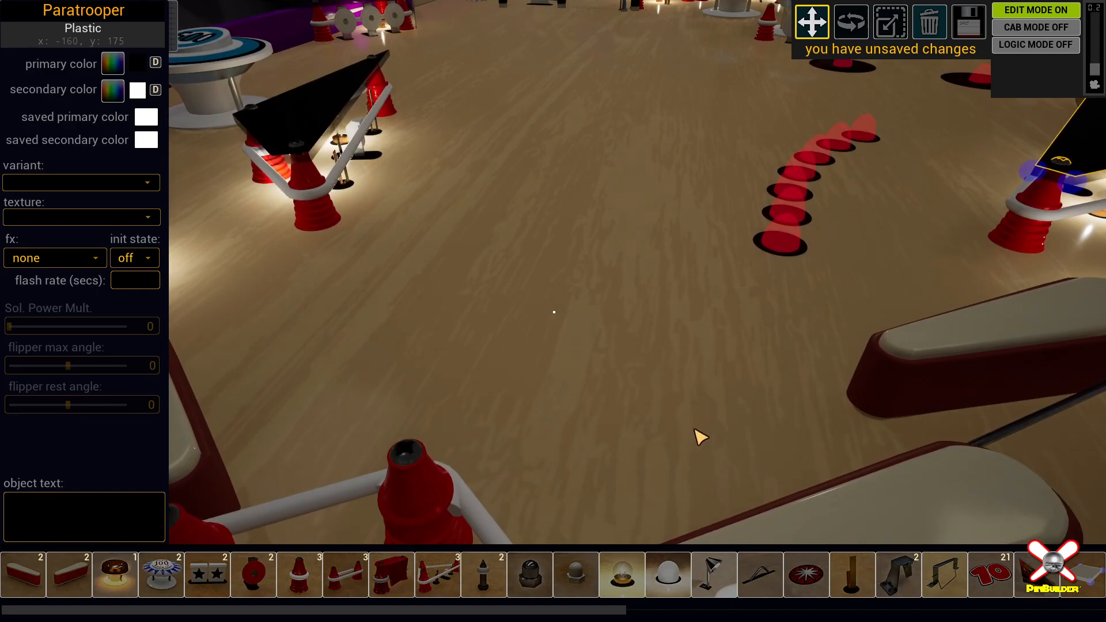
Step: Add a spotlight to the playfield near the left slingshot, at about x -278, y -29
click(714, 580)
drag(551, 325, 455, 333)
right_drag(455, 333, 334, 282)
right_drag(554, 312, 531, 426)
key(w)
key(w)
drag(574, 412, 618, 354)
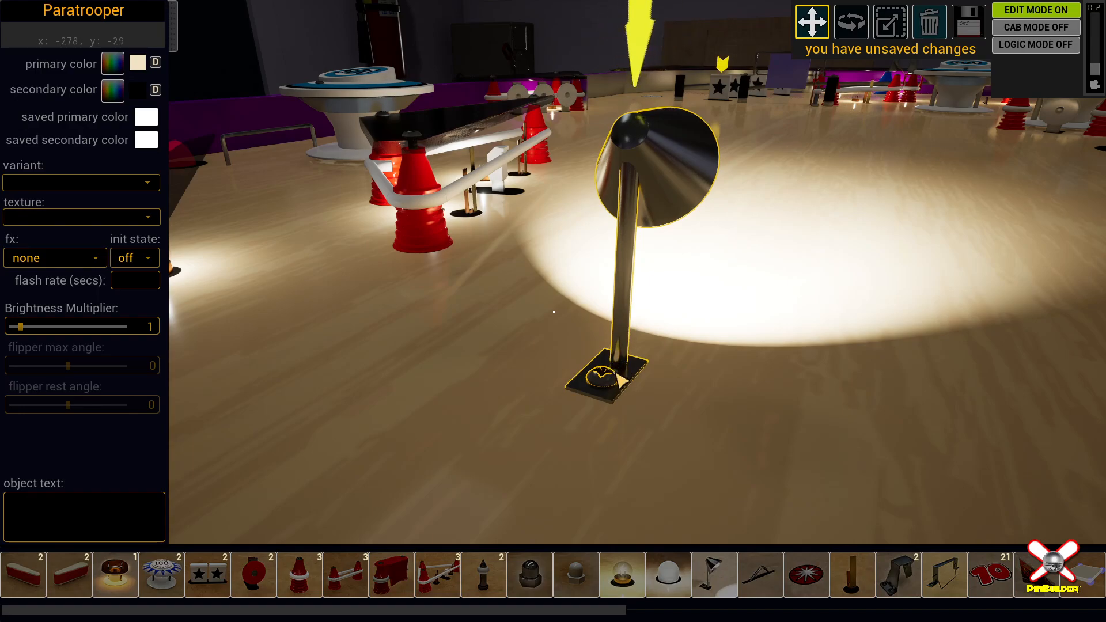
Step: Turn the spotlight slightly toward the left slingshot and move it behind the lower slingshot post, to about x -287, y -107
key(r)
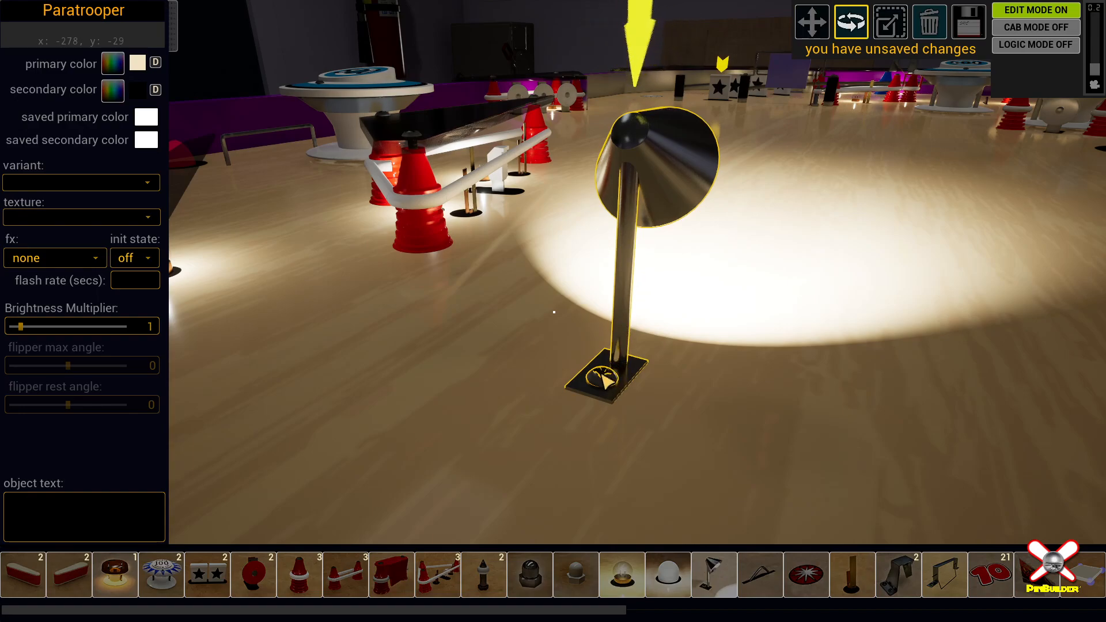
drag(602, 375, 348, 374)
key(1)
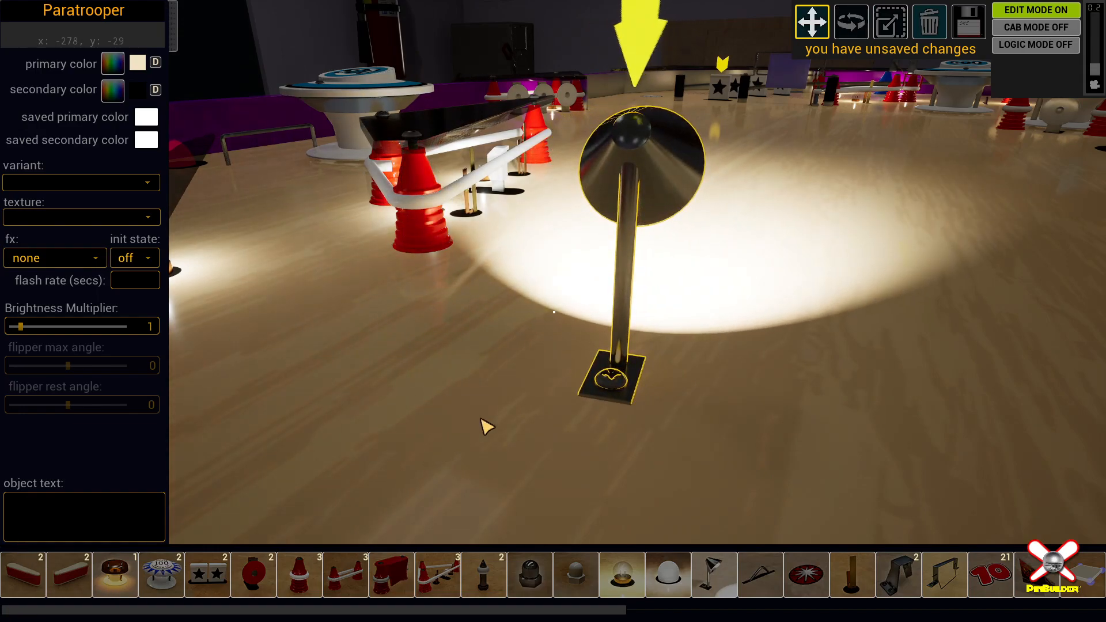
drag(631, 375, 283, 294)
key(2)
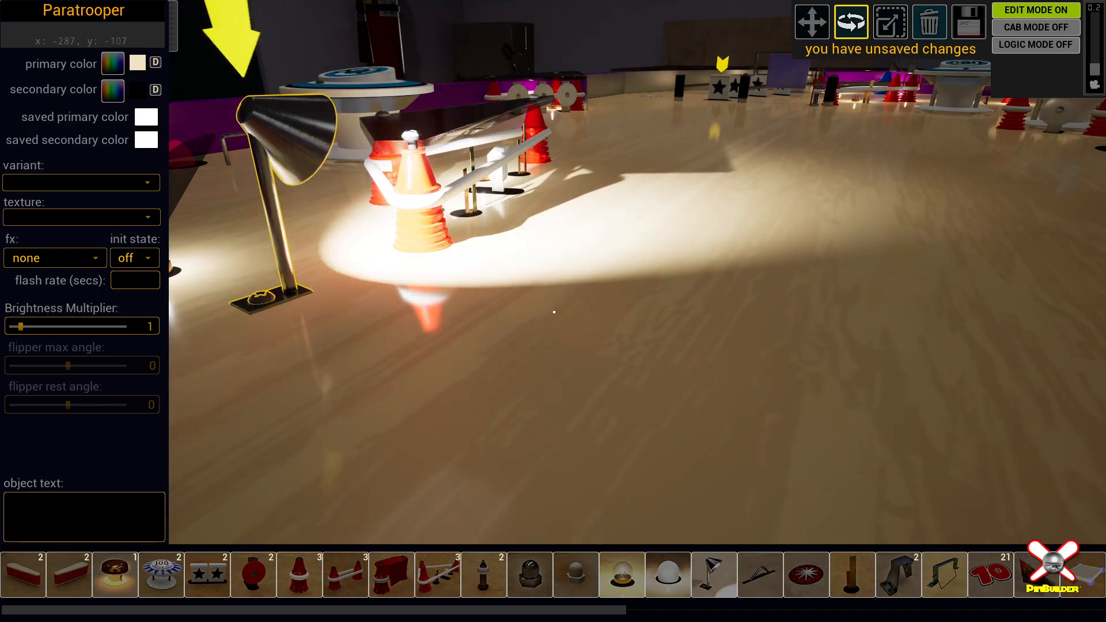
Step: Shift the spotlight slightly inward, to about x -287, y -85, so it lights the area beside the left slingshot
right_drag(554, 312, 621, 295)
key(e)
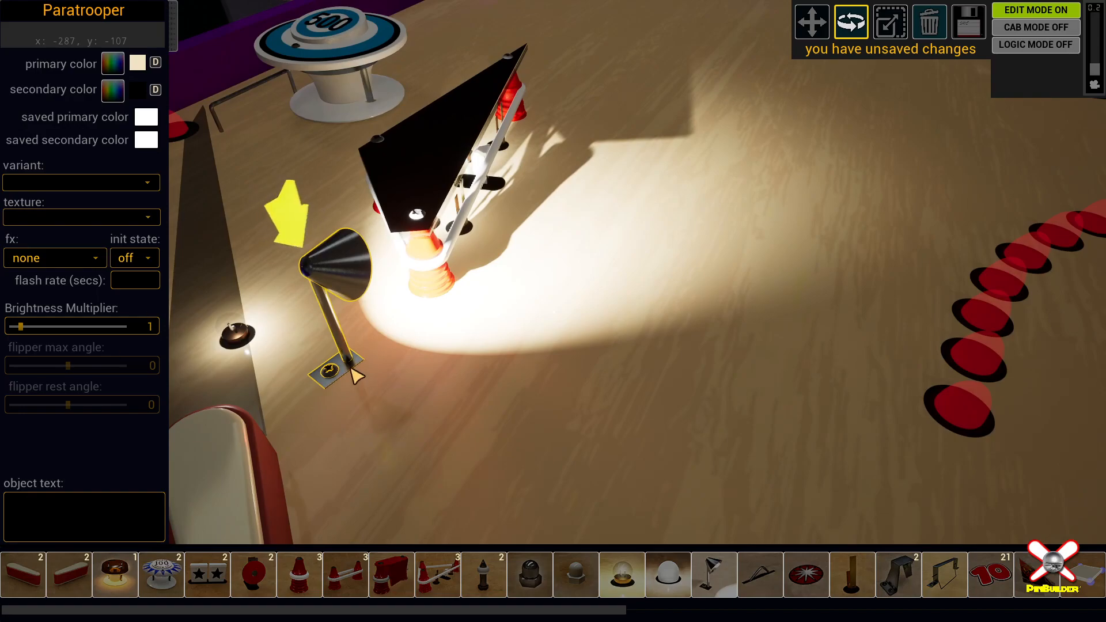
key(w)
drag(333, 370, 398, 398)
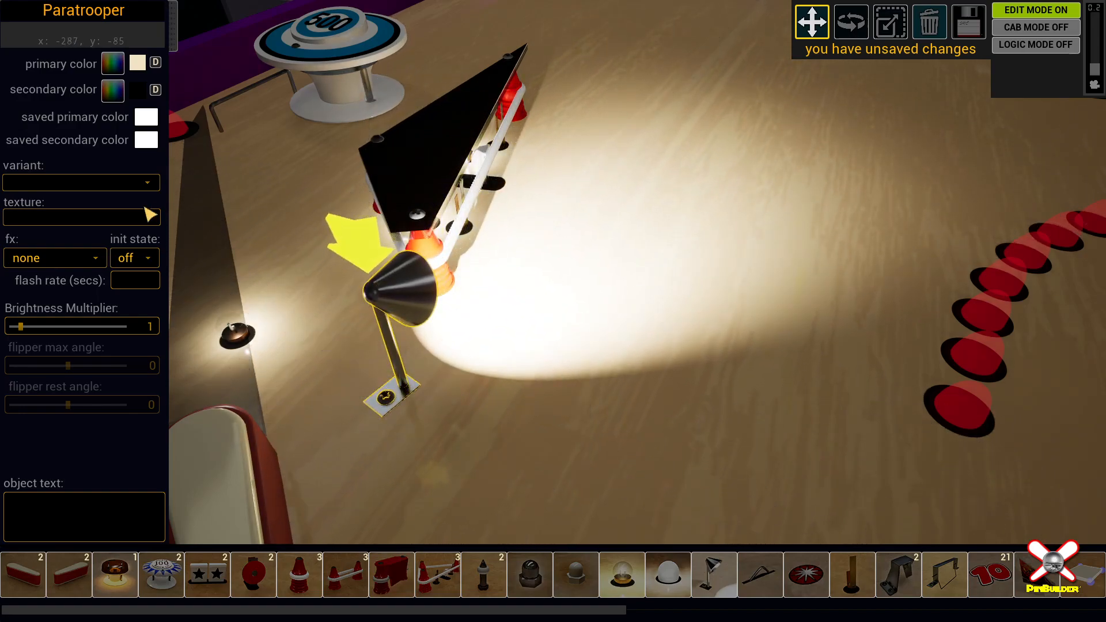
click(113, 63)
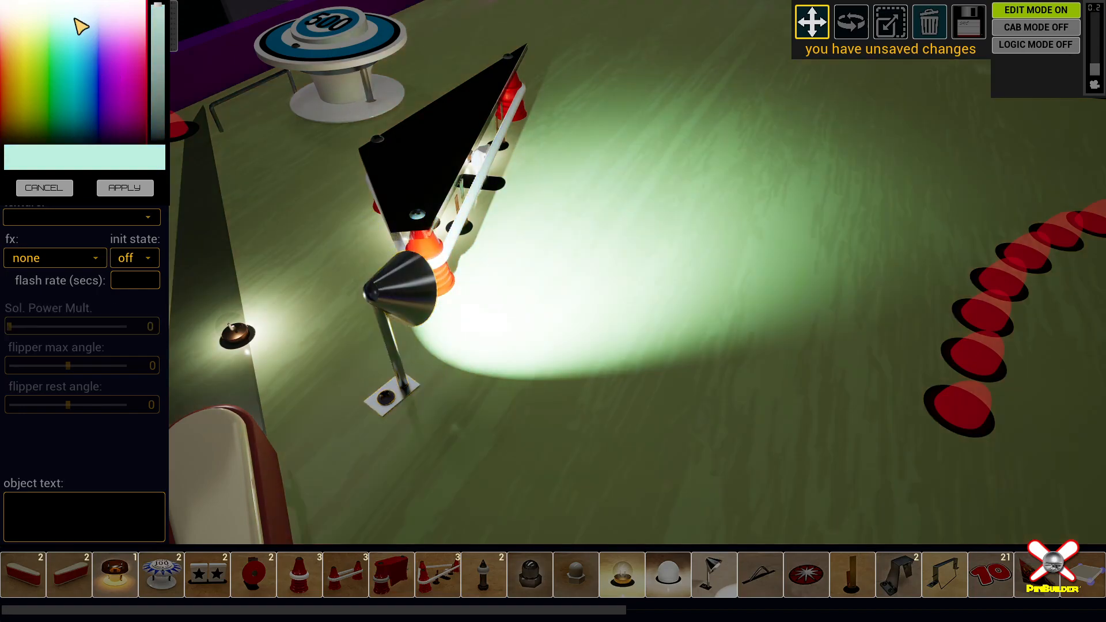
drag(74, 19, 110, 177)
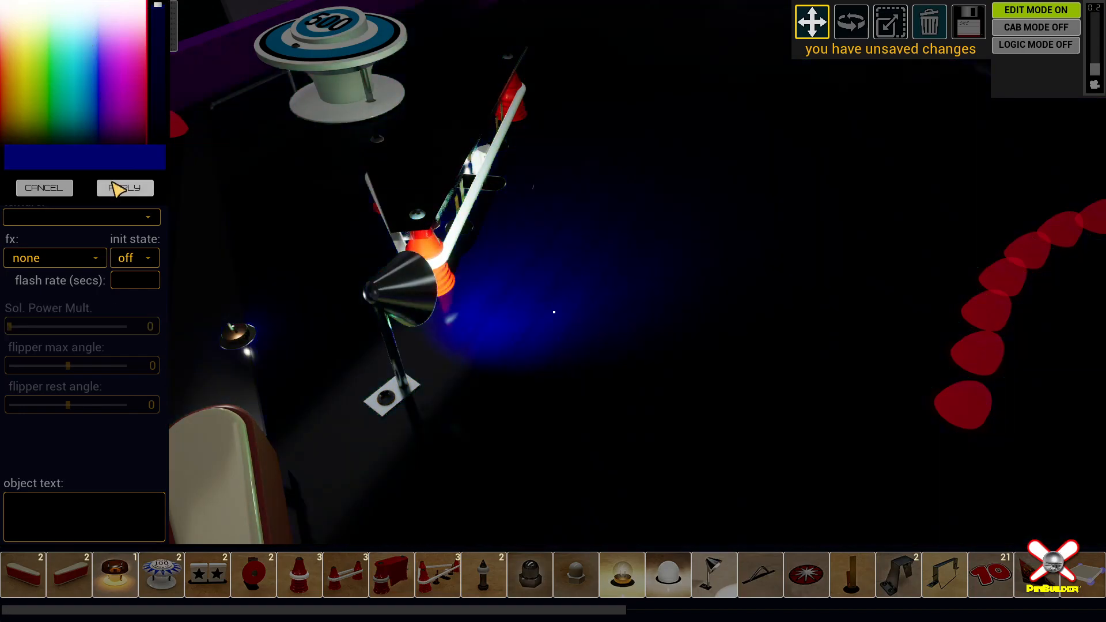
click(65, 189)
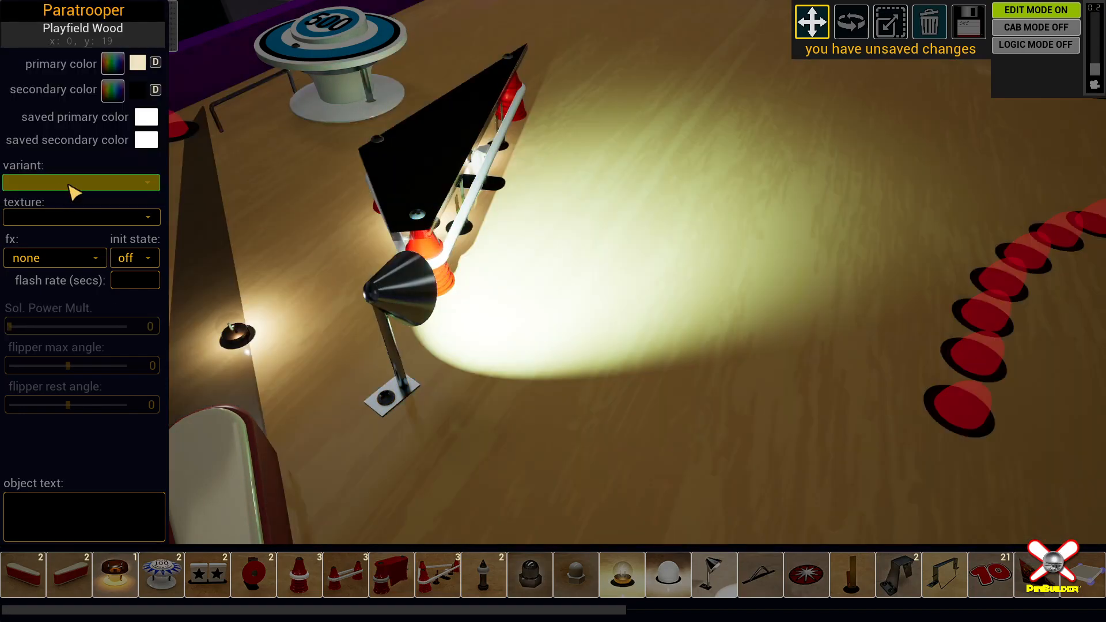
Step: Set the spotlight's primary color to blue and its brightness multiplier to about 3.87
click(394, 301)
mouse_move(424, 333)
right_down()
mouse_move(424, 230)
mouse_move(426, 257)
mouse_move(400, 222)
mouse_move(439, 344)
right_up()
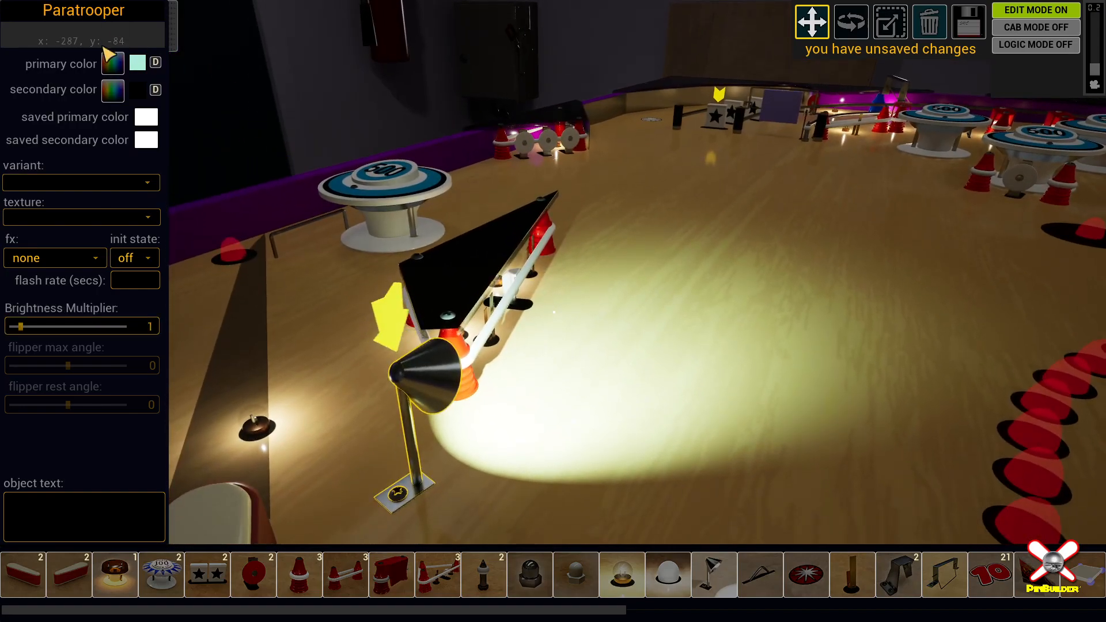
click(113, 64)
mouse_move(111, 70)
mouse_down()
mouse_move(91, 69)
mouse_move(137, 95)
mouse_move(119, 104)
mouse_move(91, 69)
mouse_move(107, 90)
mouse_up()
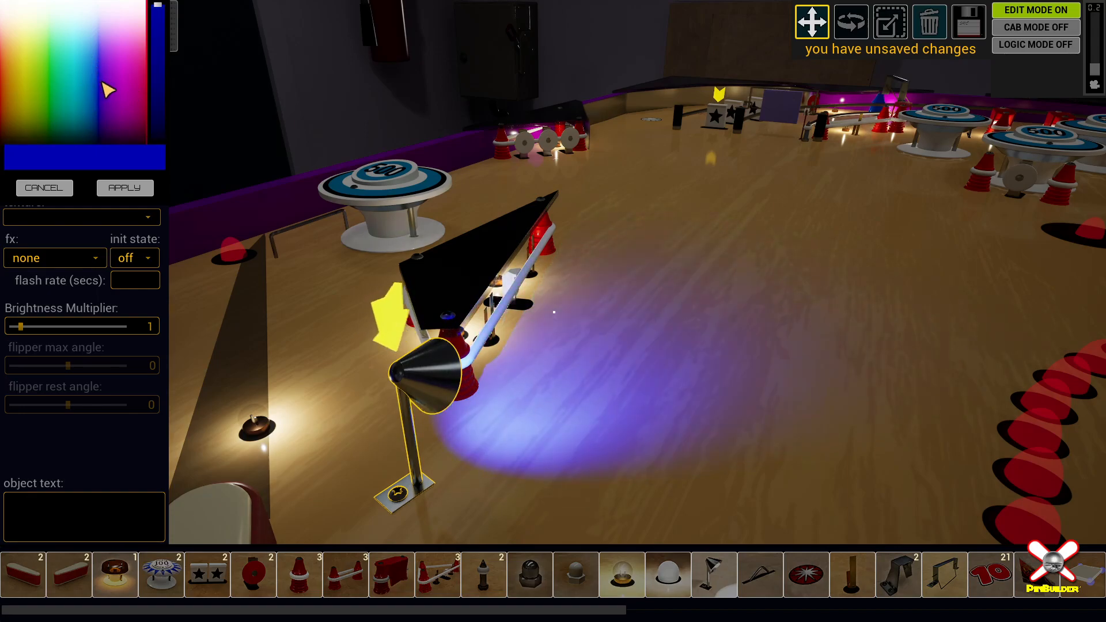
click(121, 194)
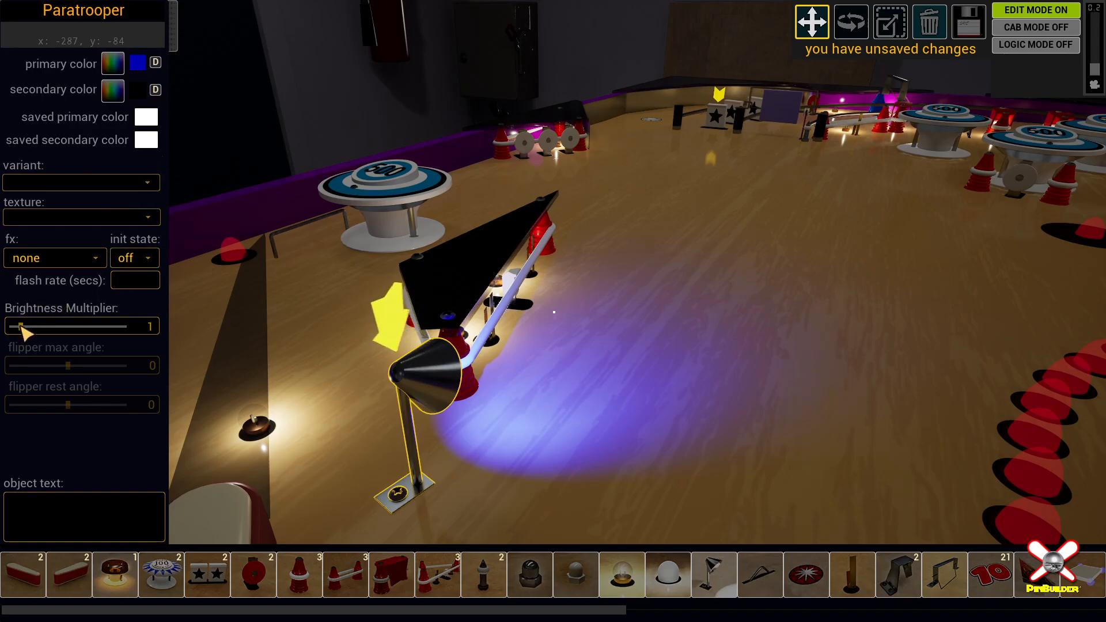
drag(23, 327, 64, 328)
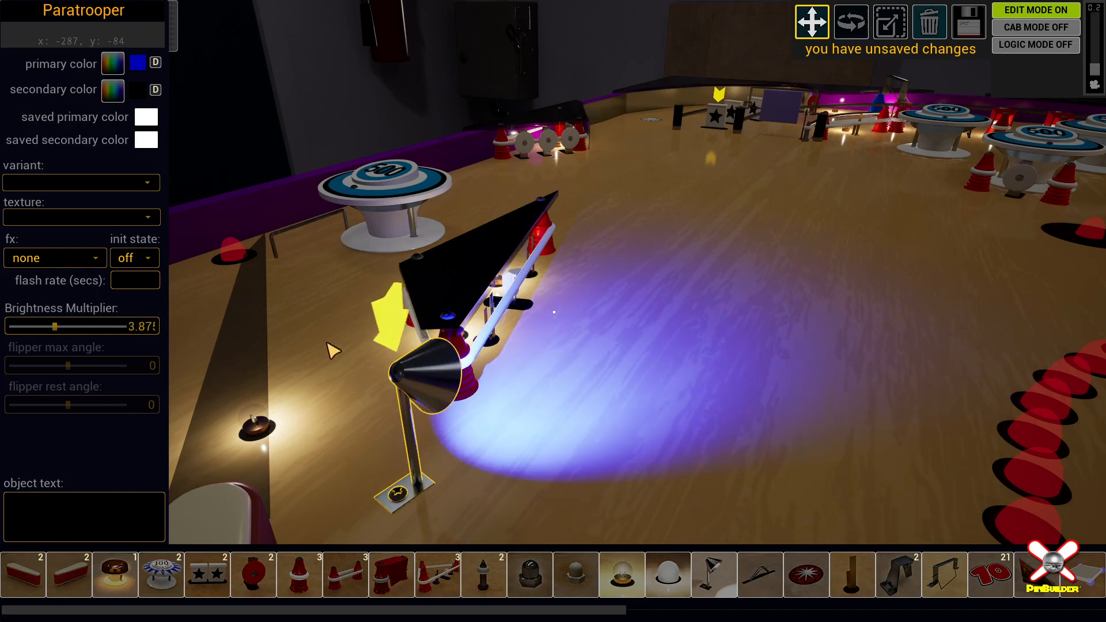
Step: Move the spotlight out from the left slingshot onto the open playfield, to about x -215, y -51
click(417, 375)
right_drag(417, 375, 369, 318)
click(326, 253)
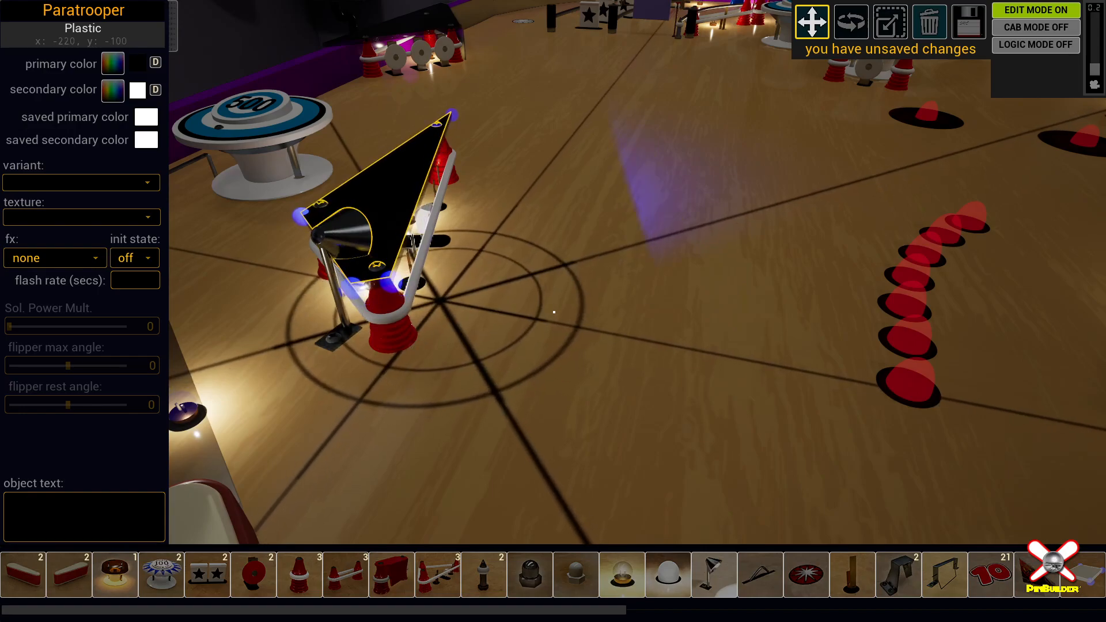
click(414, 377)
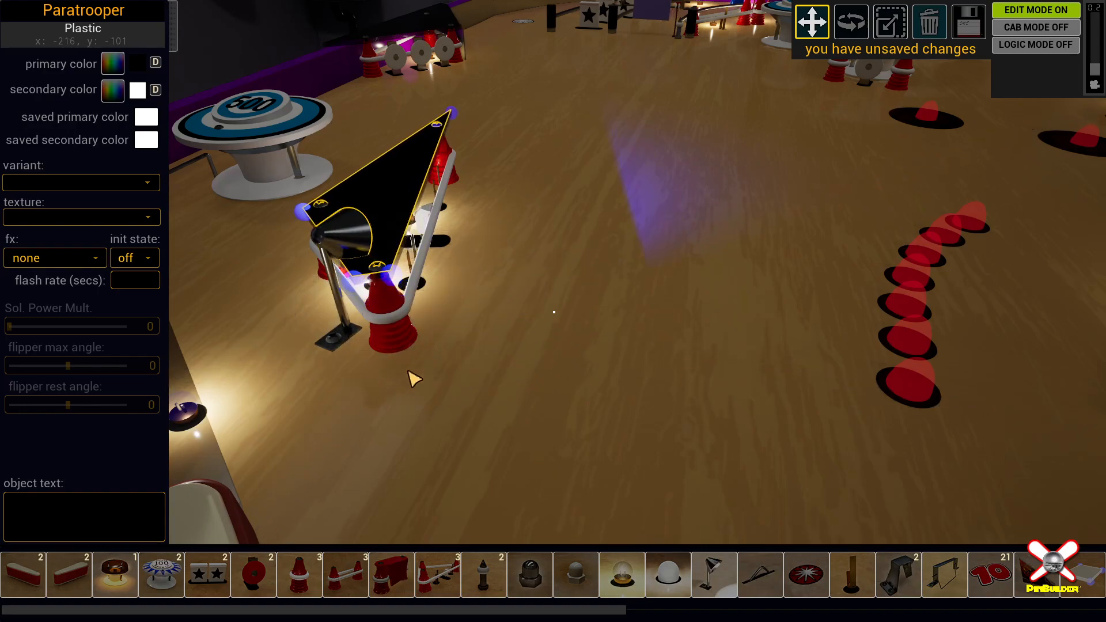
click(344, 348)
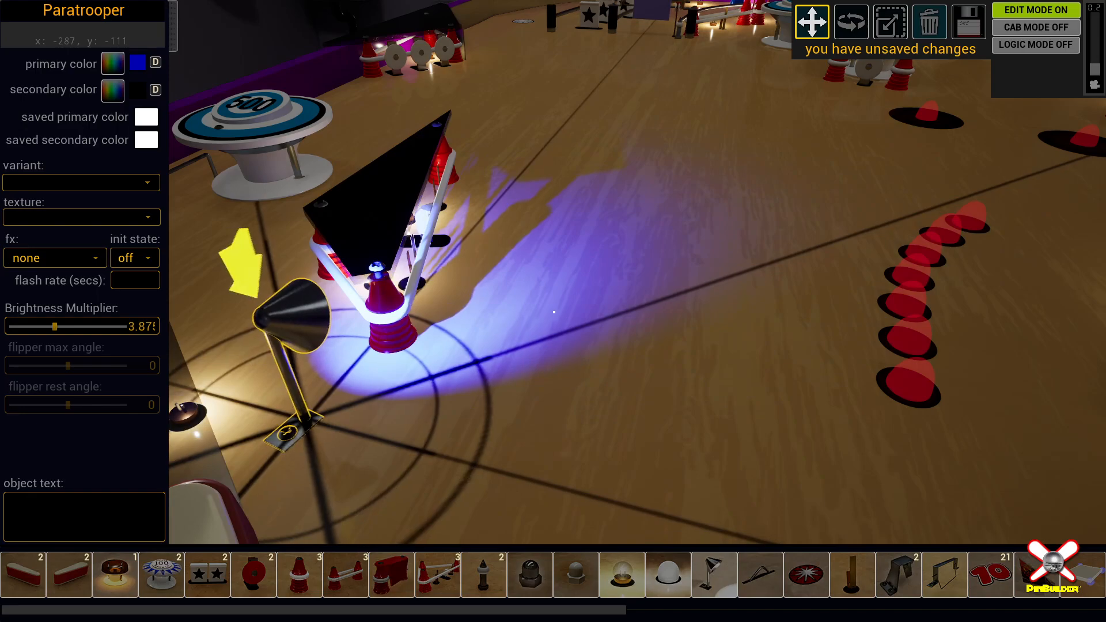
click(592, 370)
right_drag(593, 370, 694, 386)
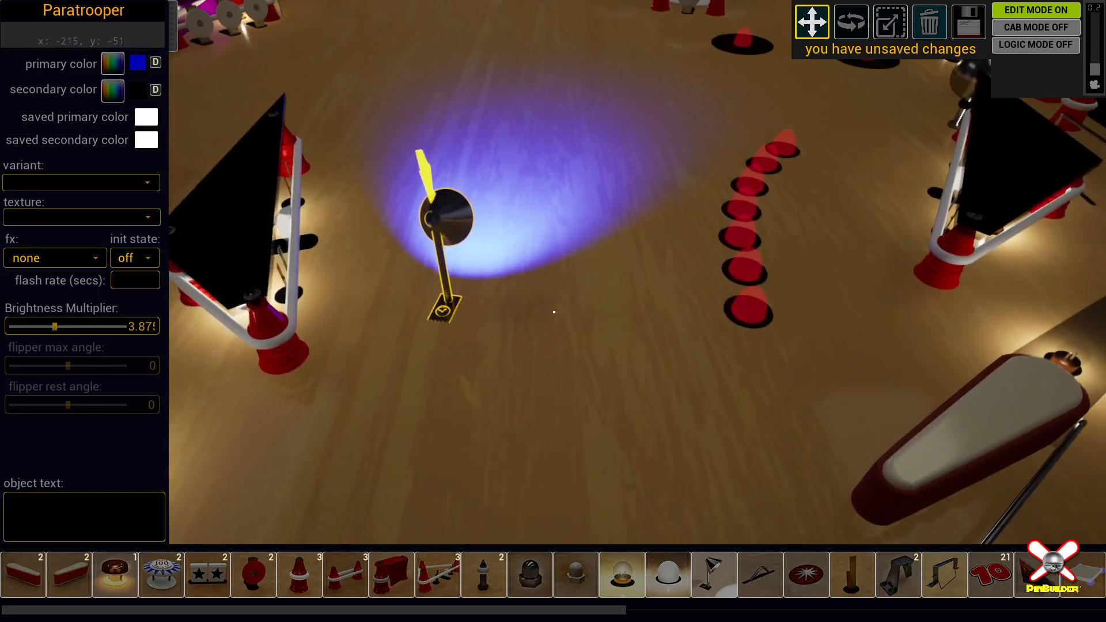
Step: Save the table and move the spotlight behind the three center posts below the flippers, to about x -426, y 6
mouse_move(554, 312)
right_down()
mouse_move(554, 346)
mouse_move(572, 365)
mouse_move(548, 370)
mouse_move(554, 286)
mouse_move(553, 312)
right_up()
key(s)
scroll(554, 311, up, 3)
key(ctrl+s)
key(w)
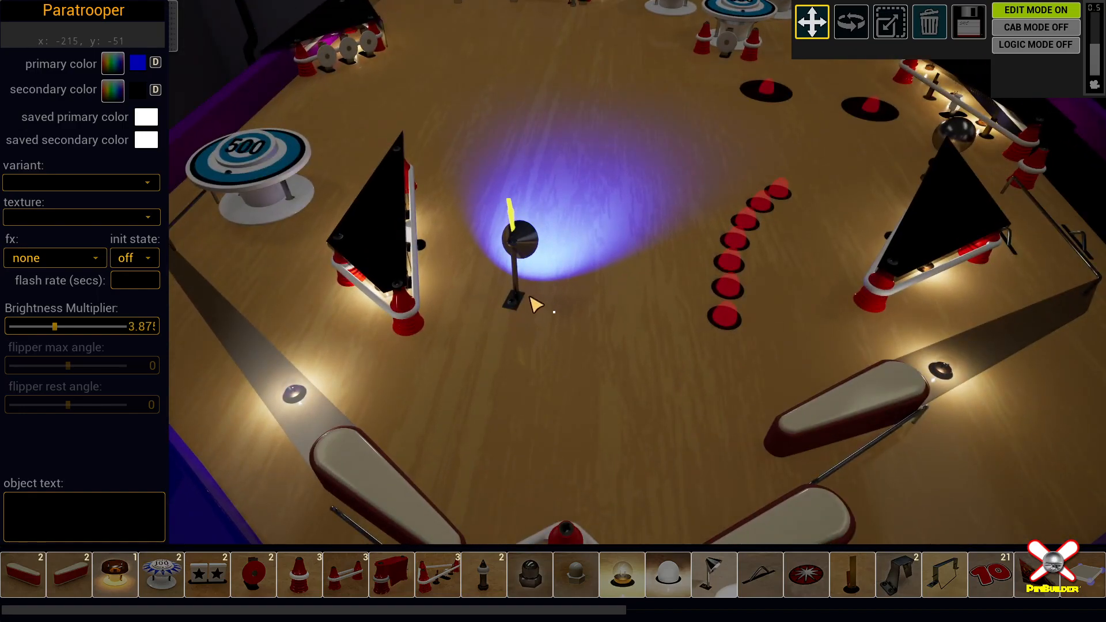
right_drag(576, 302, 532, 219)
key(s)
drag(515, 209, 574, 455)
key(r)
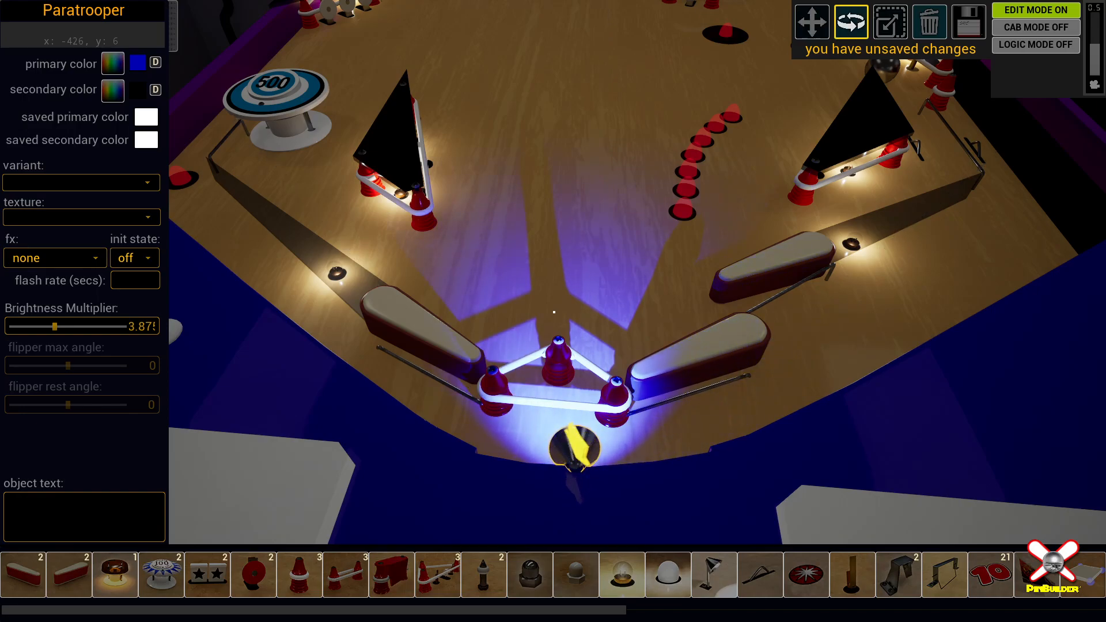
Step: Set the spotlight's brightness multiplier to 10 and save the table
click(358, 332)
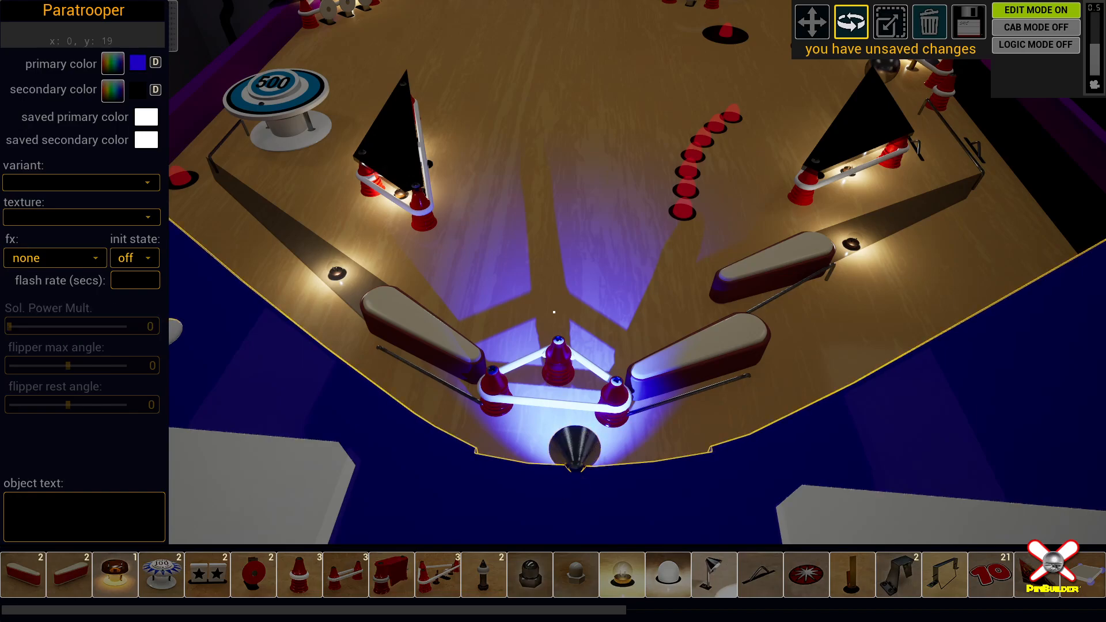
click(593, 450)
right_drag(575, 506, 553, 357)
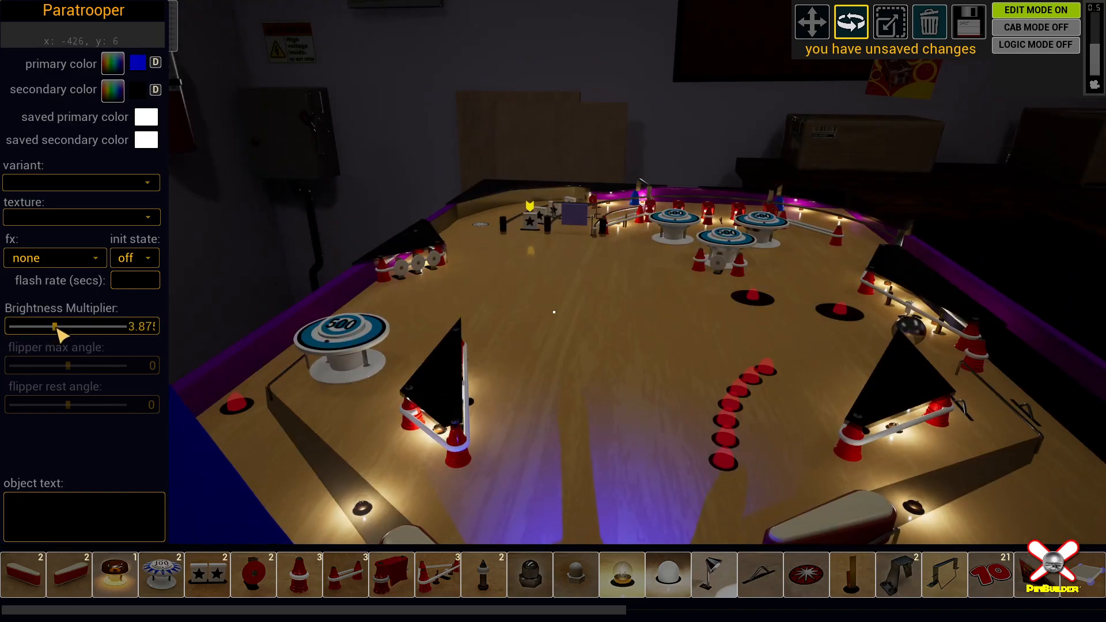
drag(62, 326, 127, 327)
right_drag(456, 376, 501, 452)
key(ctrl+s)
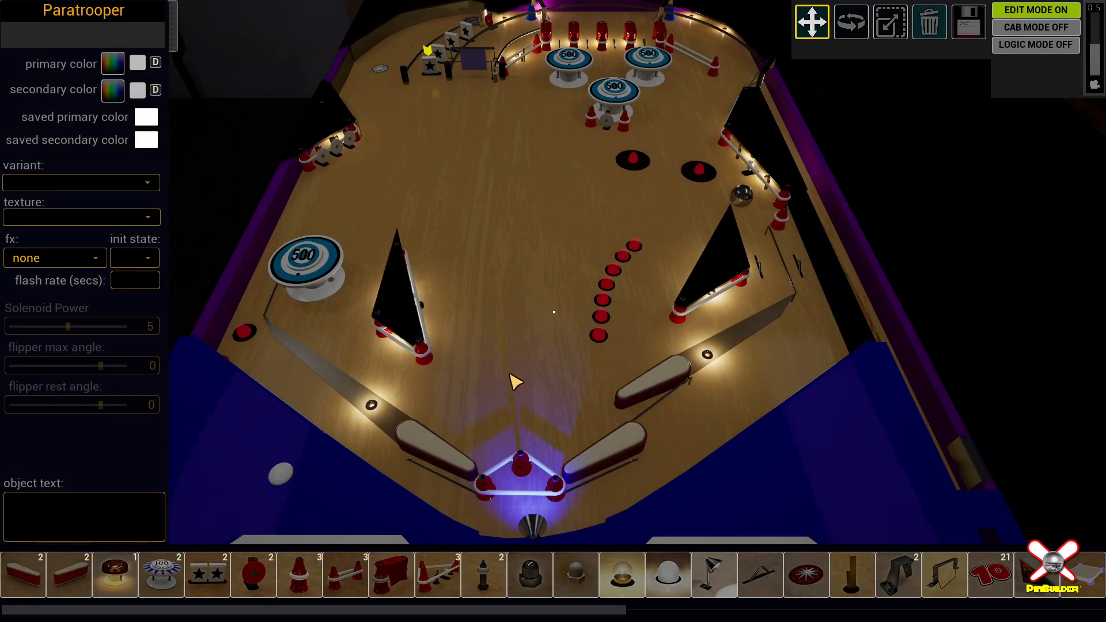
Step: Move the spotlight back behind the lower post of the left slingshot, to about x -294, y -90
click(534, 524)
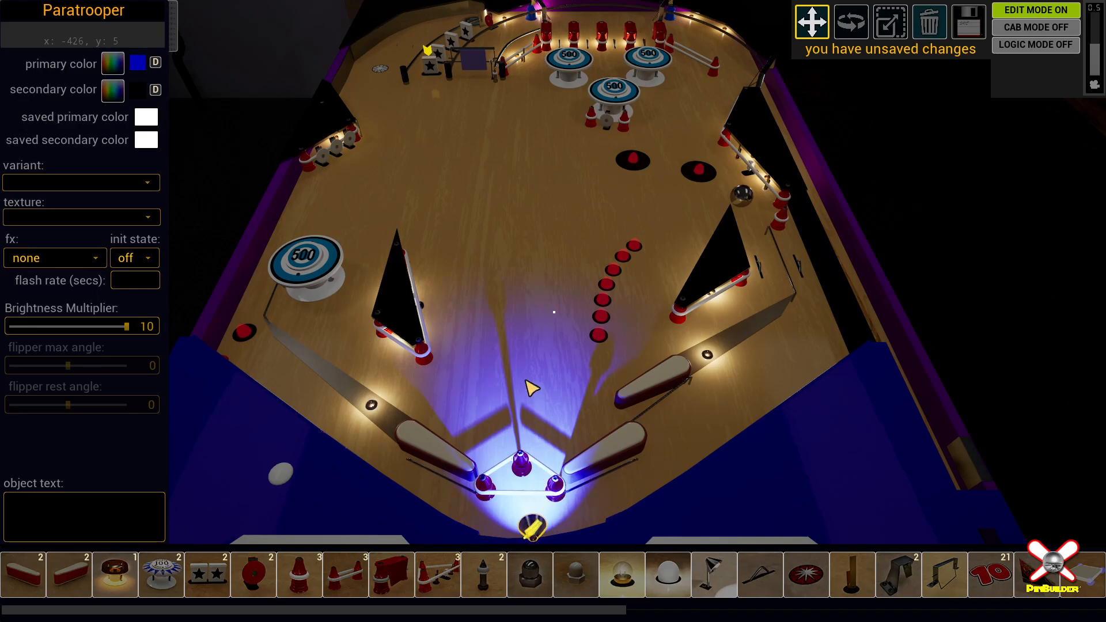
mouse_move(122, 329)
mouse_down()
mouse_move(9, 328)
mouse_move(127, 327)
mouse_move(64, 345)
mouse_move(137, 344)
mouse_up()
right_drag(529, 316, 520, 266)
right_drag(529, 306, 559, 348)
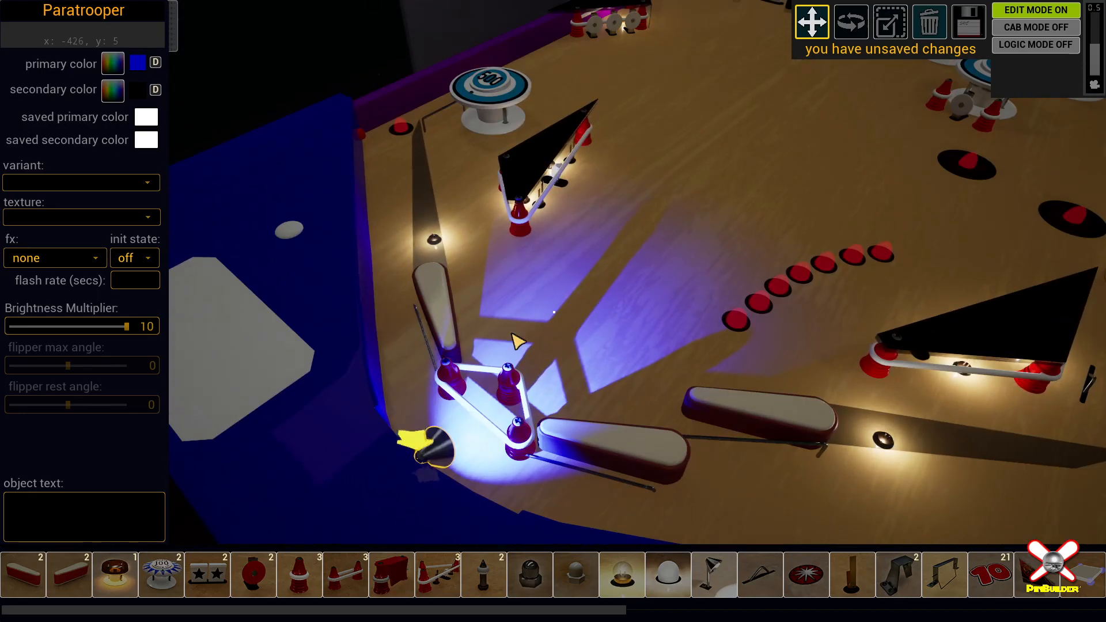
drag(439, 450, 485, 271)
right_drag(400, 255, 536, 315)
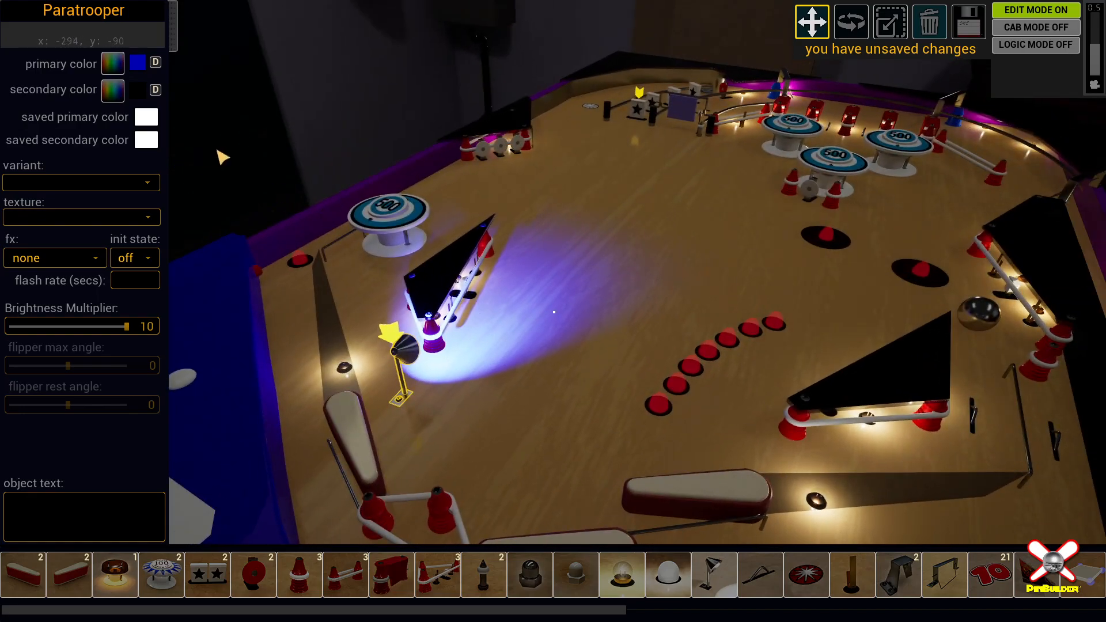
Step: Move the spotlight up to the star drop targets, at about x 242, y -204, and lower its brightness multiplier to about 0.68
drag(398, 403, 599, 133)
key(w)
right_drag(619, 157, 683, 176)
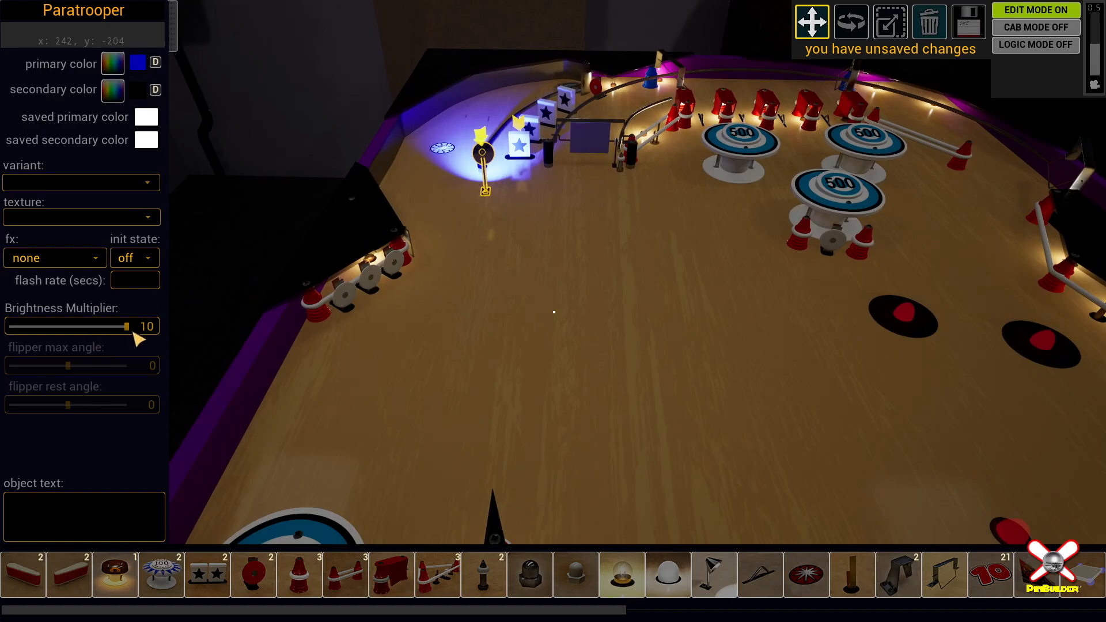
drag(127, 326, 18, 329)
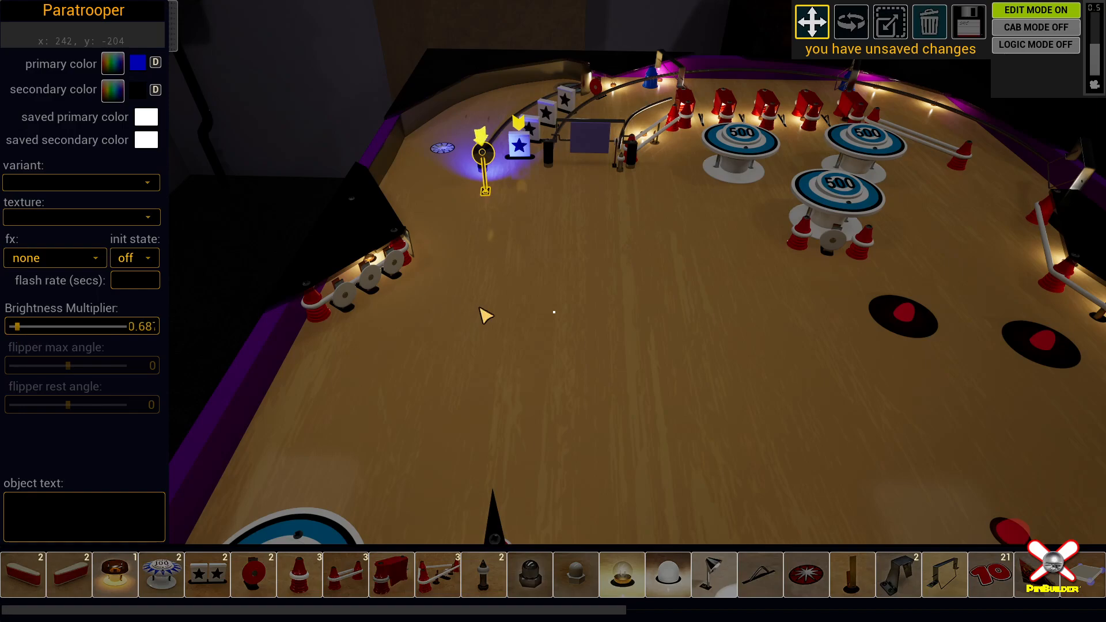
Step: Turn the spotlight toward the star drop targets and move it to about x 290, y -214
right_drag(480, 308, 515, 317)
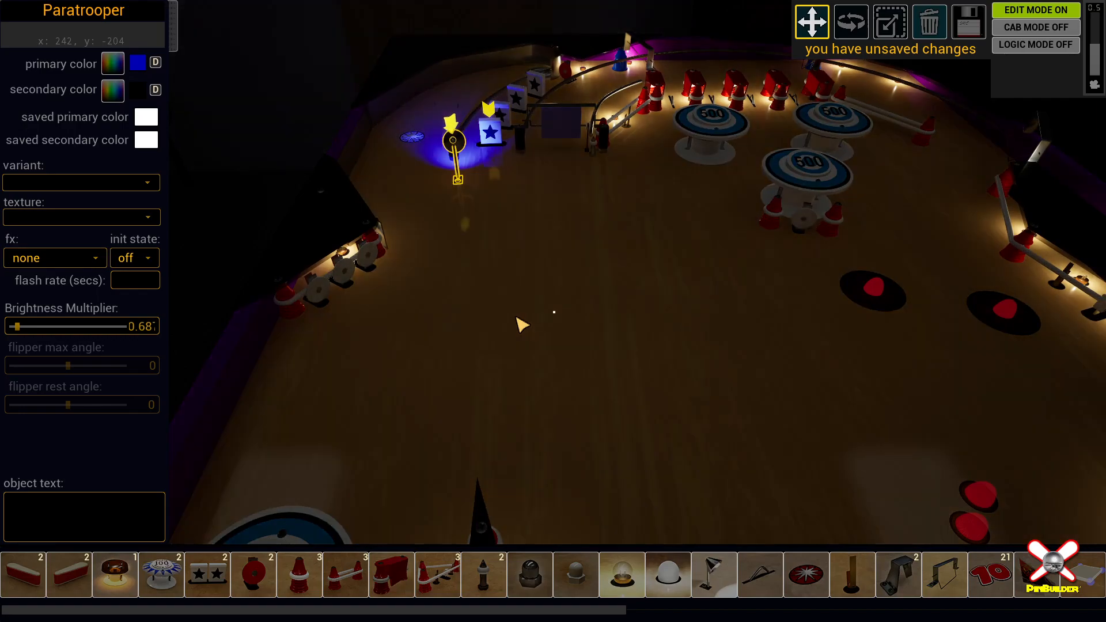
right_drag(553, 311, 526, 296)
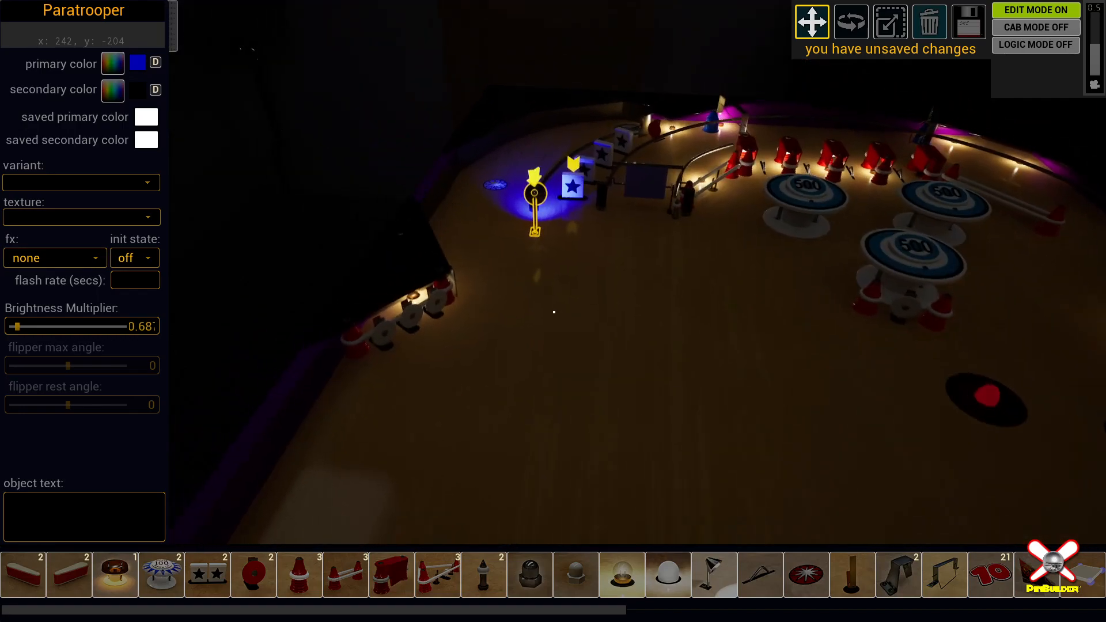
key(w)
drag(530, 278, 530, 242)
key(r)
key(m)
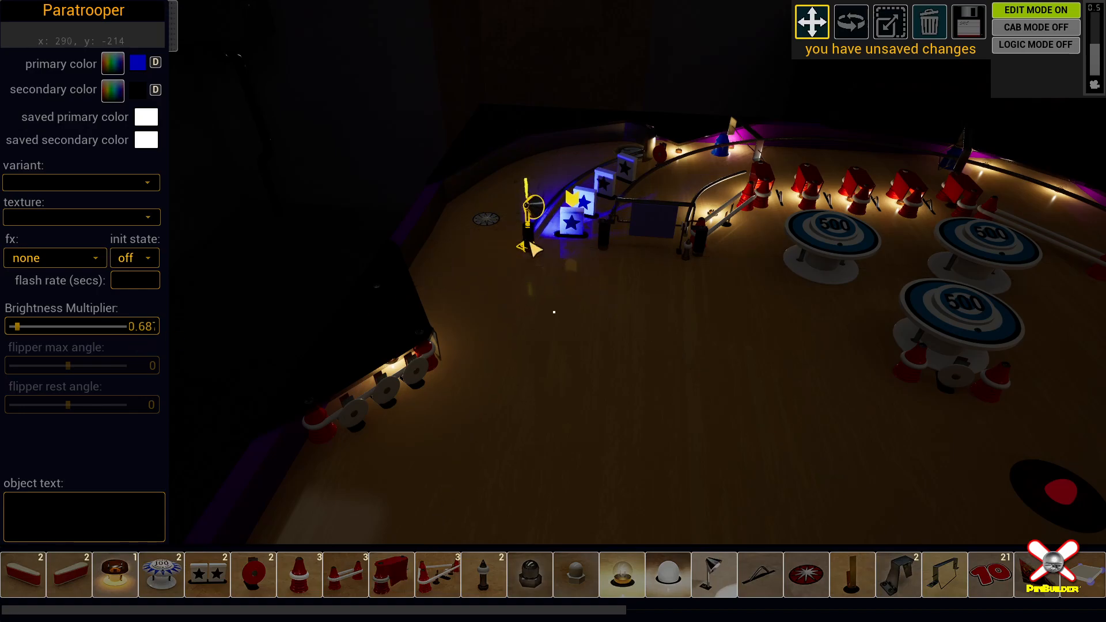
Step: Set the primary color of the spotlight at the star drop targets to orange
click(574, 307)
key(s)
right_drag(624, 363, 685, 399)
key(s)
key(w)
key(s)
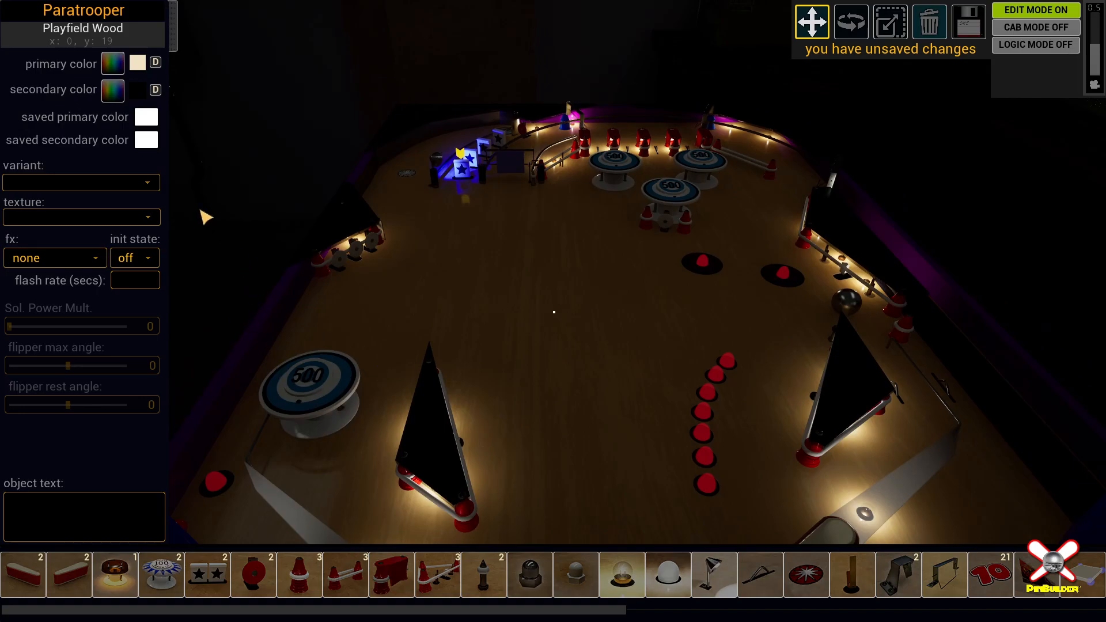
click(439, 164)
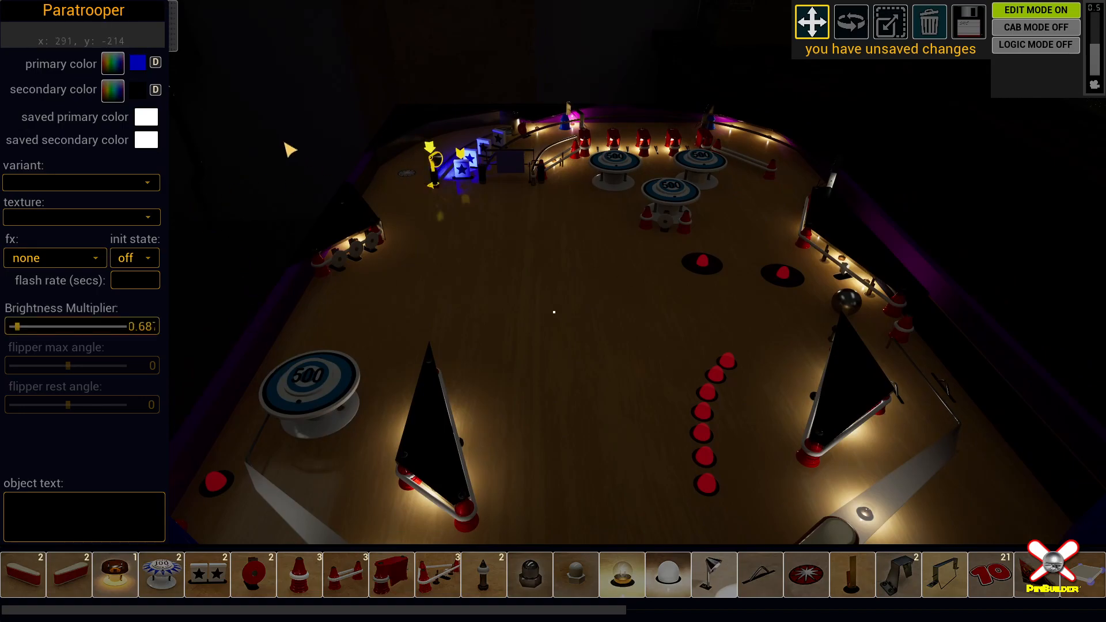
click(131, 62)
drag(111, 50, 14, 59)
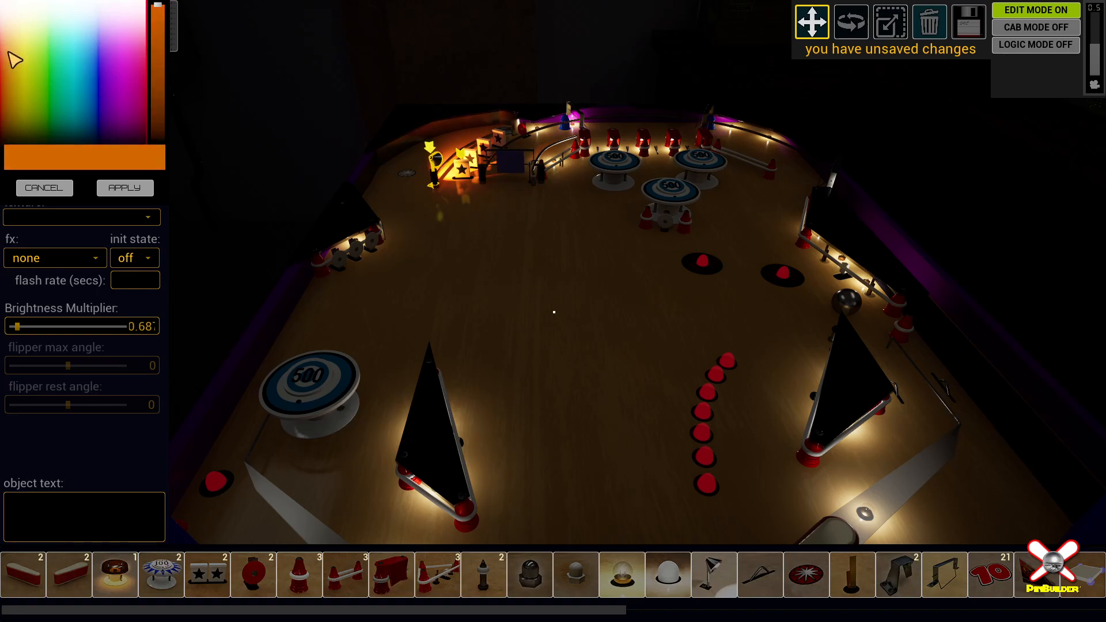
click(117, 186)
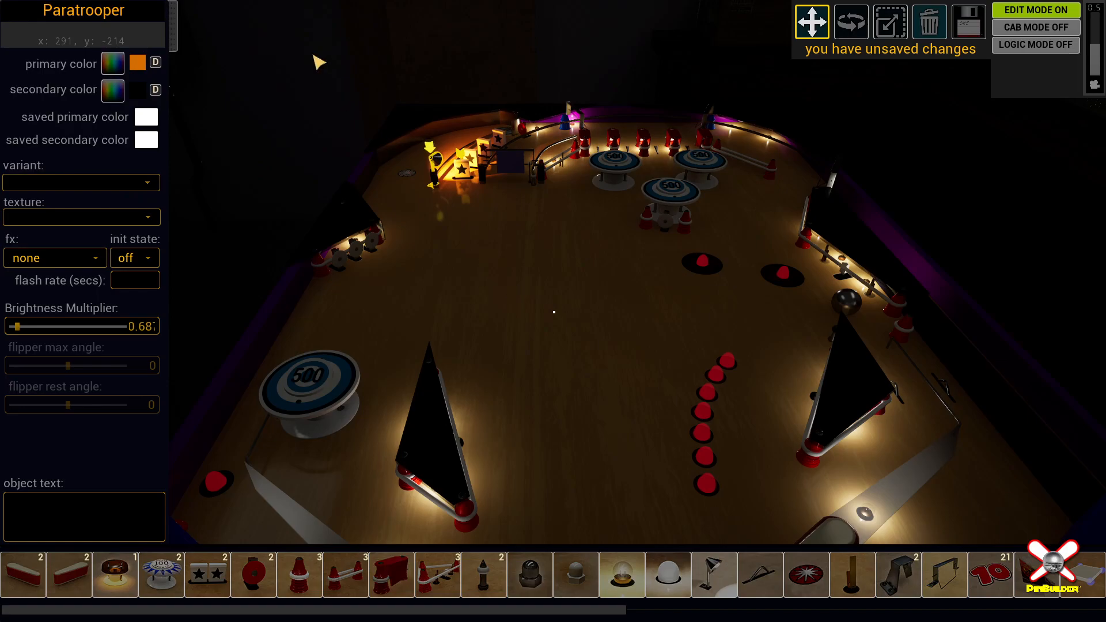
Step: Examine the spotlight's effect on the drop targets from a distant view of the whole playfield
click(584, 367)
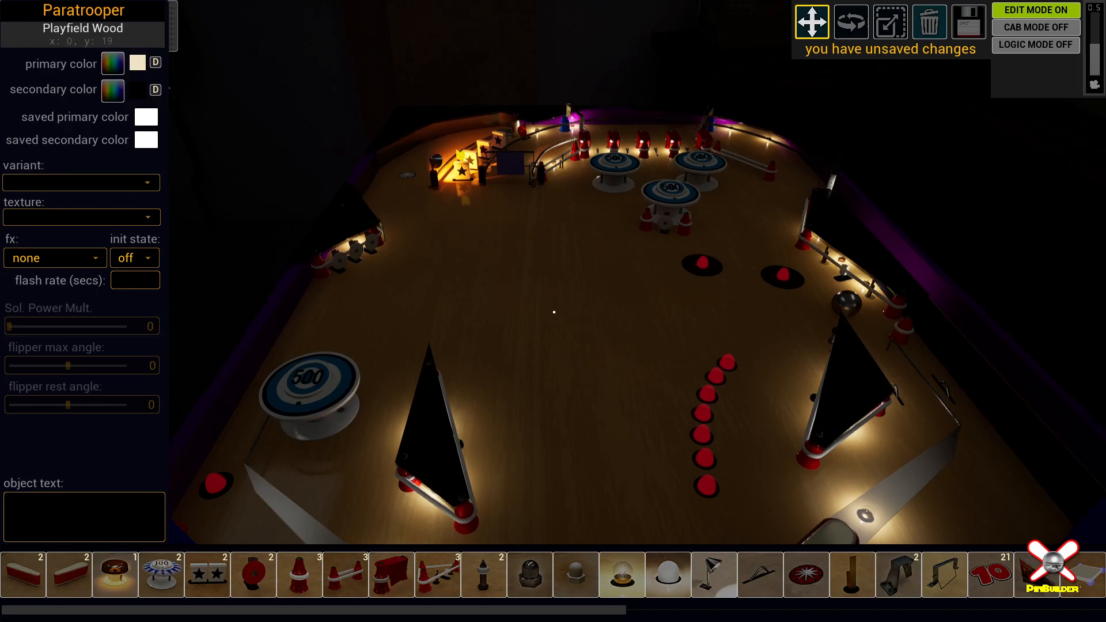
key(s)
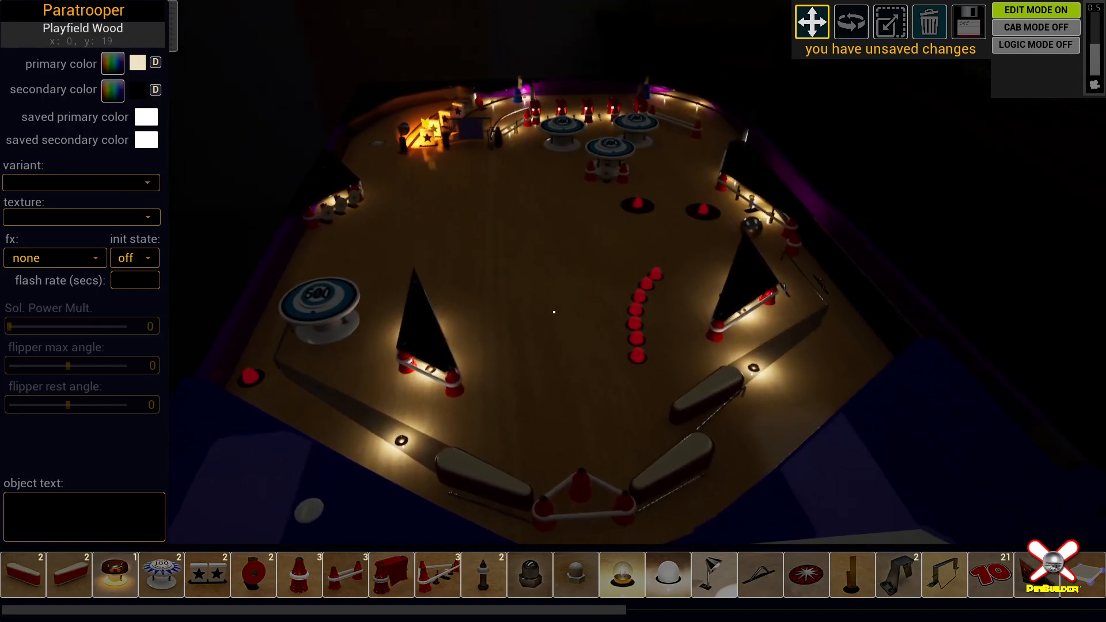
key(s)
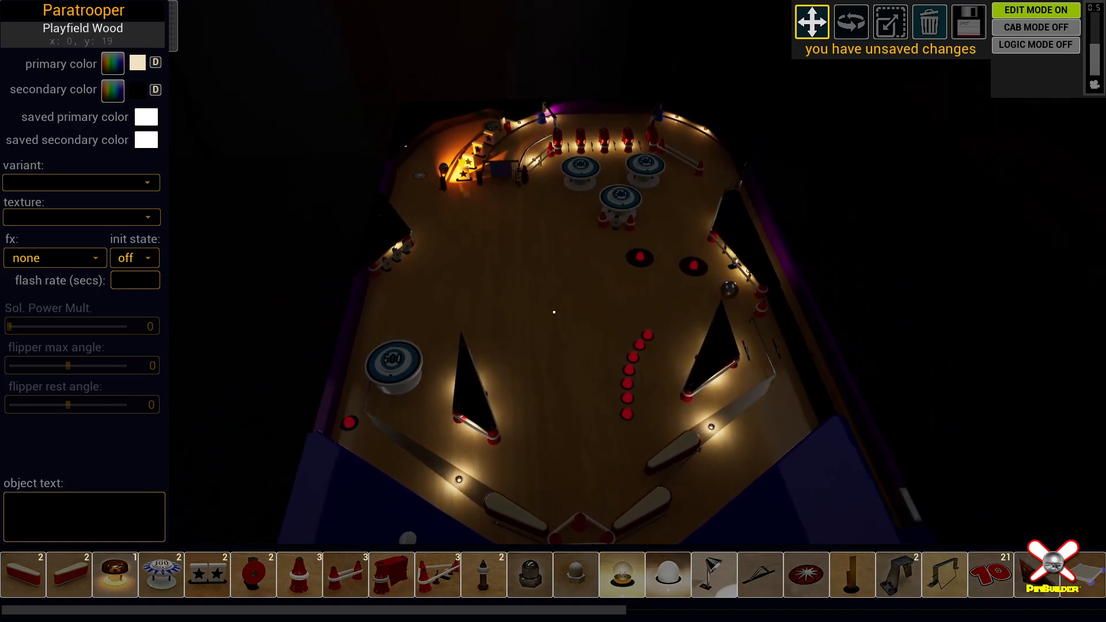
key(s)
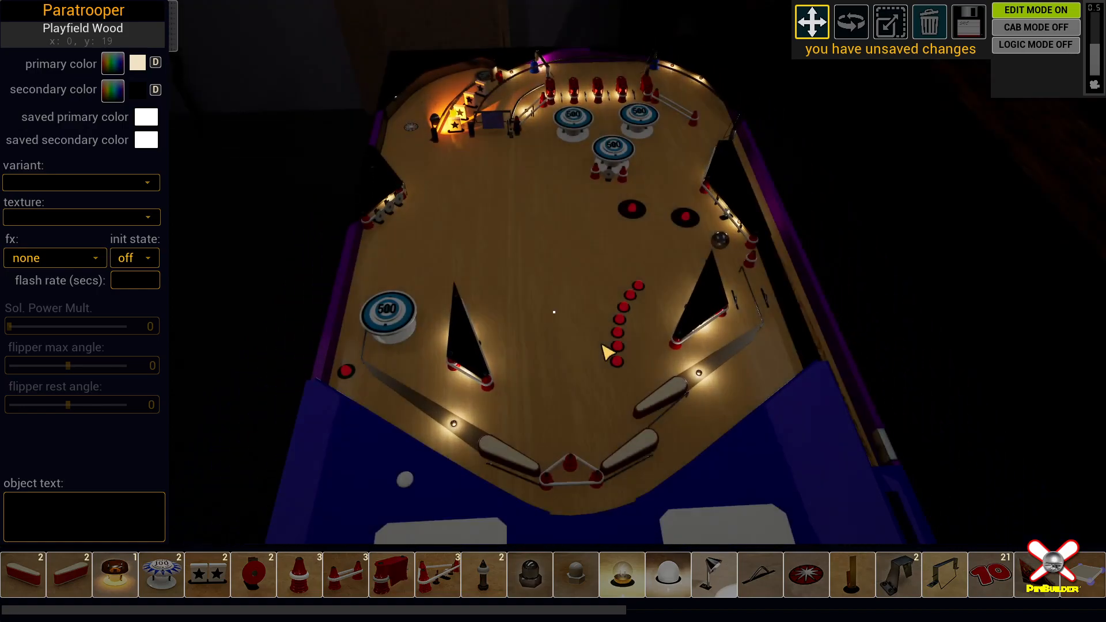